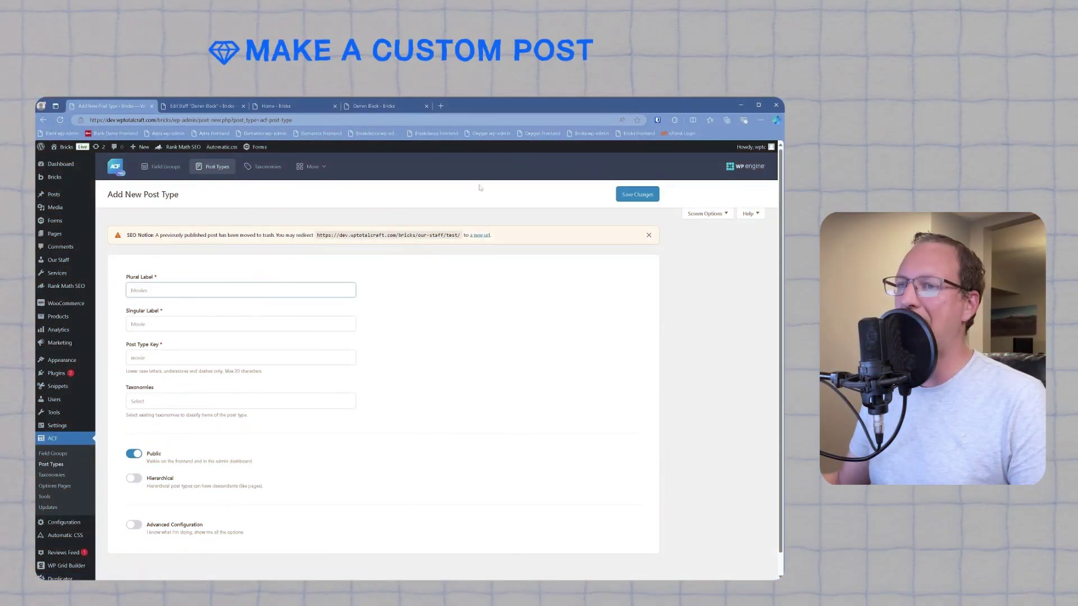
Step: Enter 'Editors' in the label field and move on to the next label field
text(Editors)
key(Tab)
text(Editors)
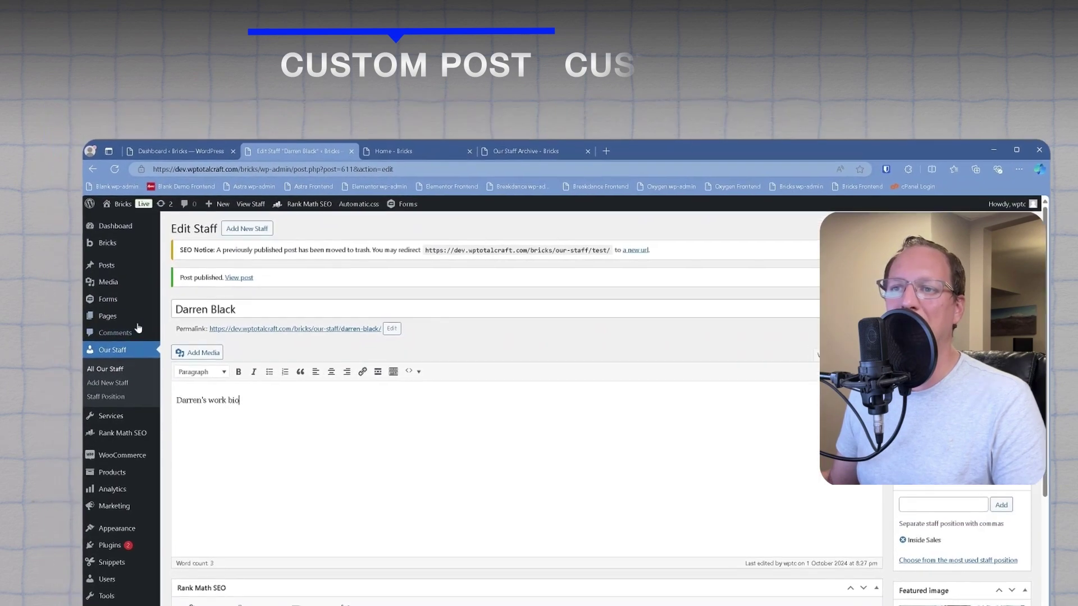
mouse_move(135, 273)
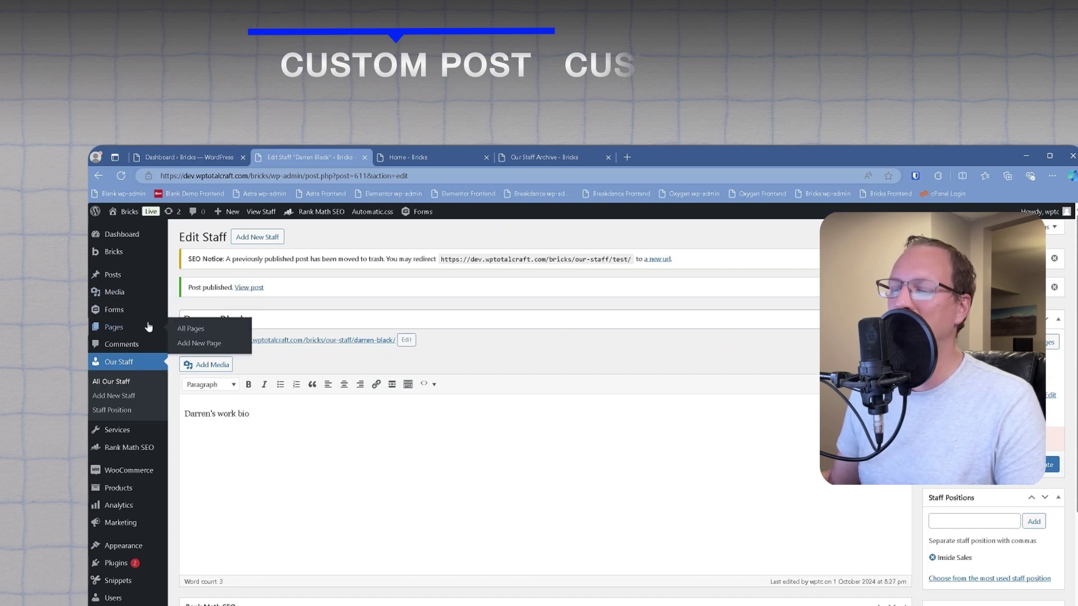
scroll(494, 365, down, 8)
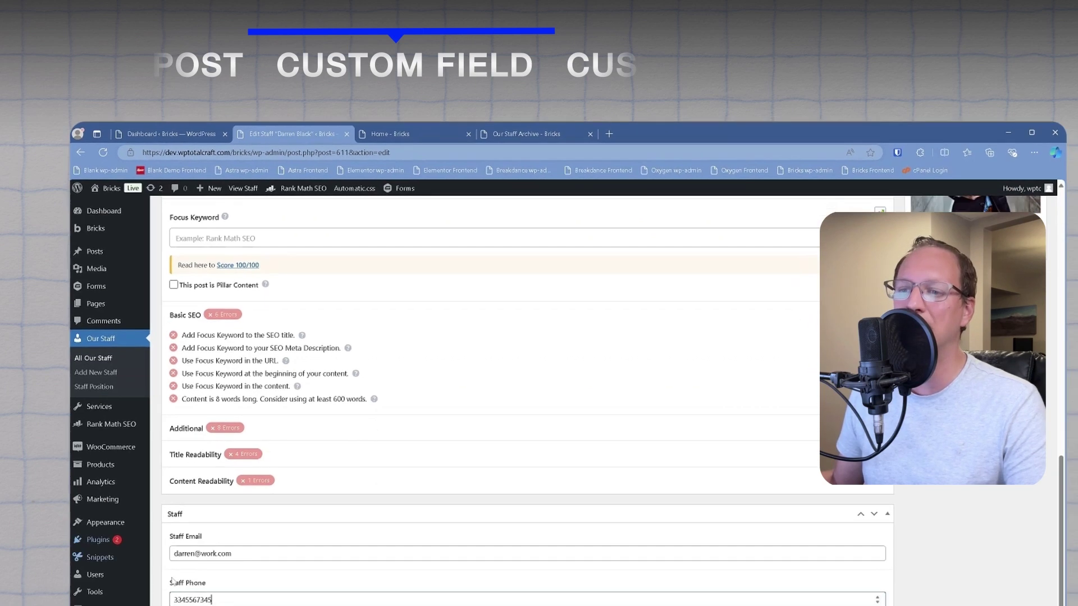
drag(230, 605, 184, 605)
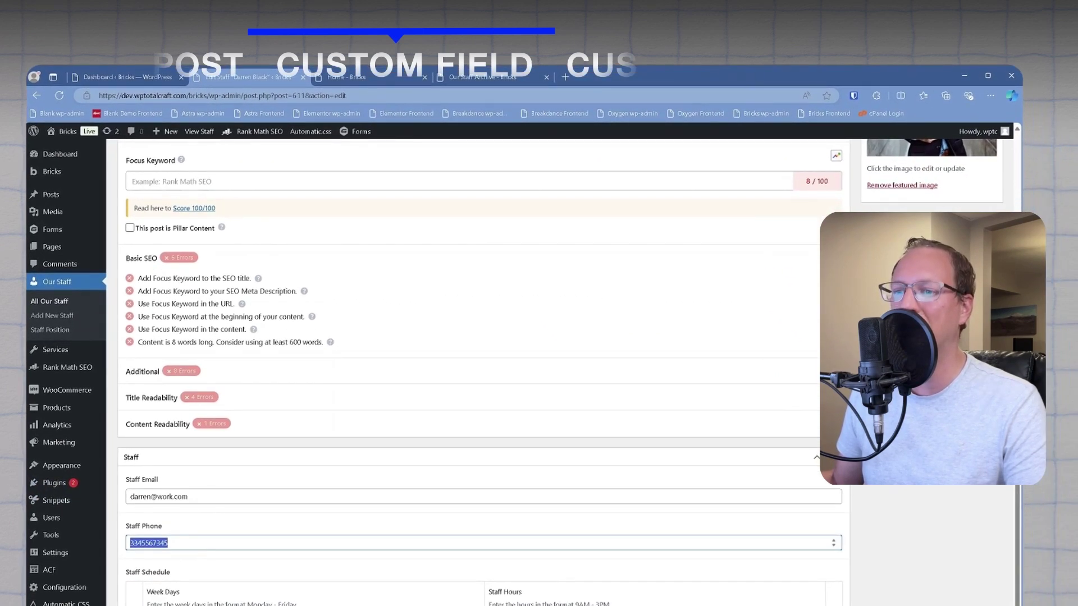
drag(191, 496, 120, 494)
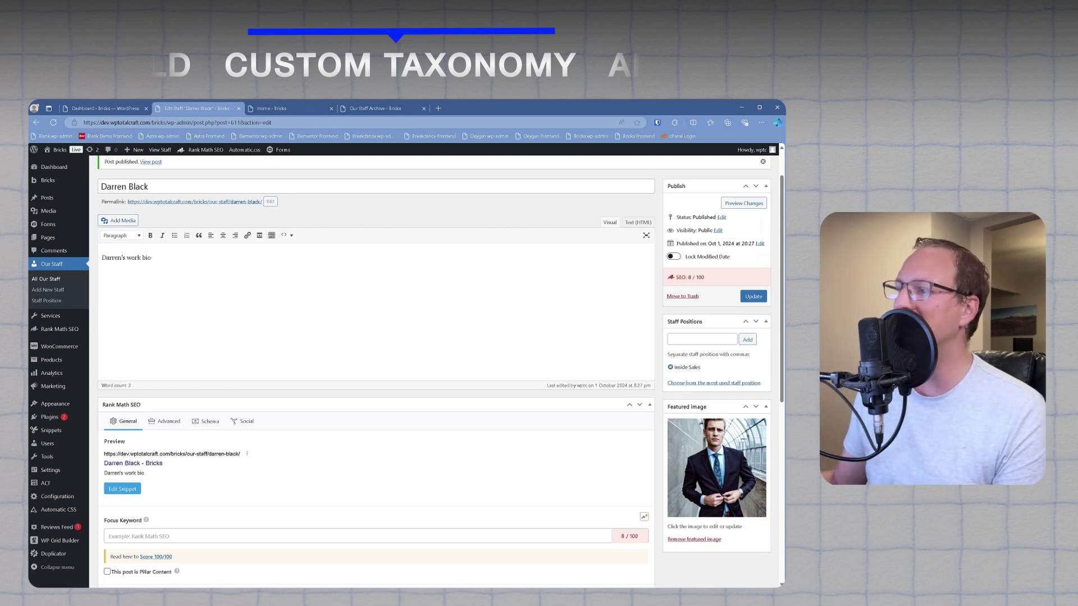
click(702, 339)
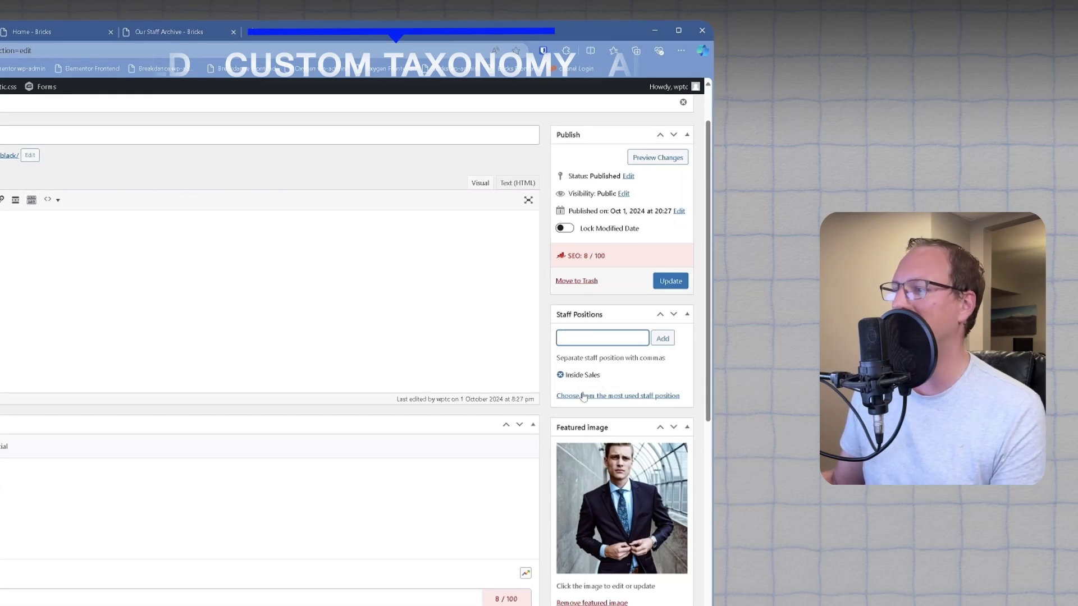
Step: Scroll back up to the top of the Add New Post Type form
scroll(120, 241, up, 1)
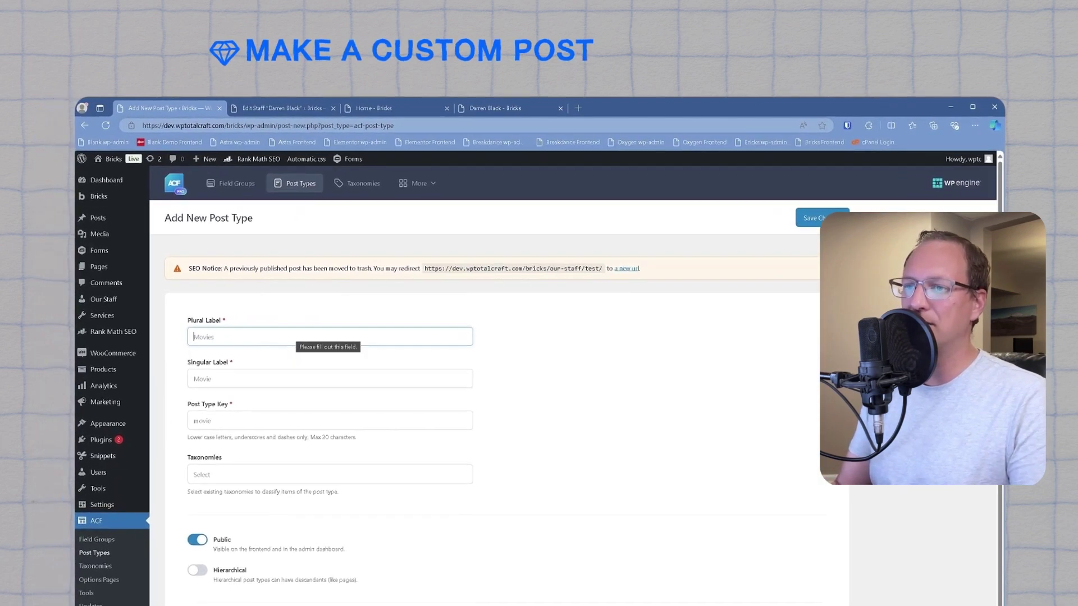
Step: Fill both Plural and Singular Labels with 'Editors' and check the auto-filled post type key
text(Editors)
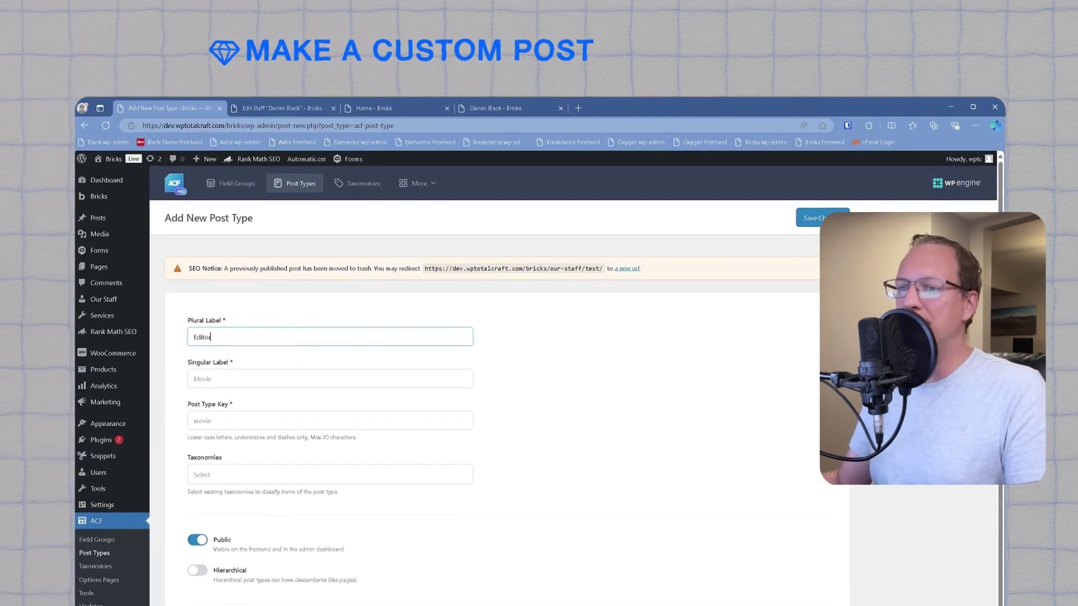
key(Tab)
text(Ed)
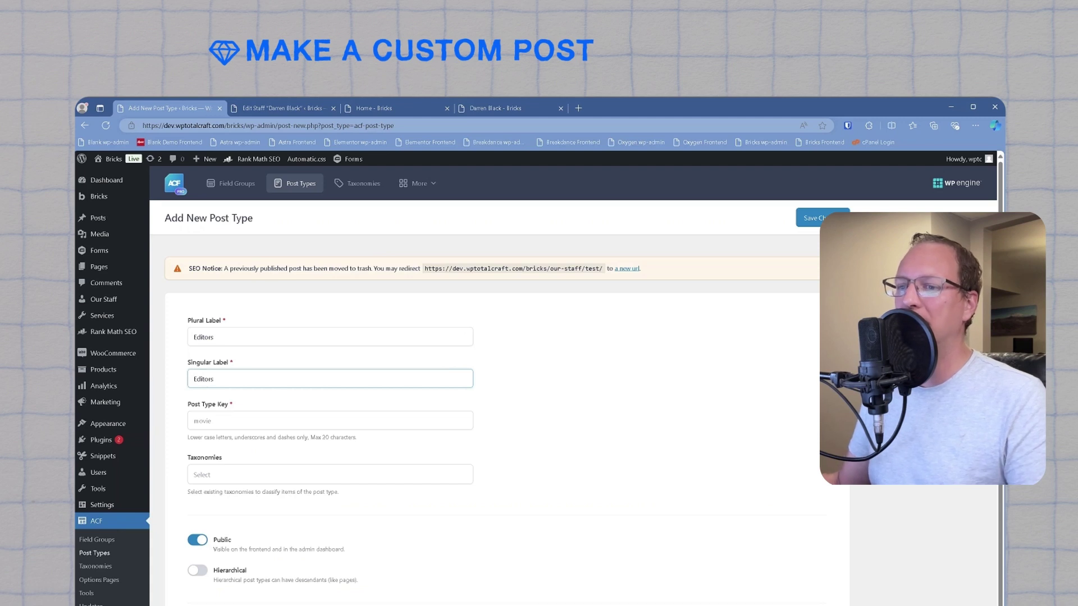
key(Tab)
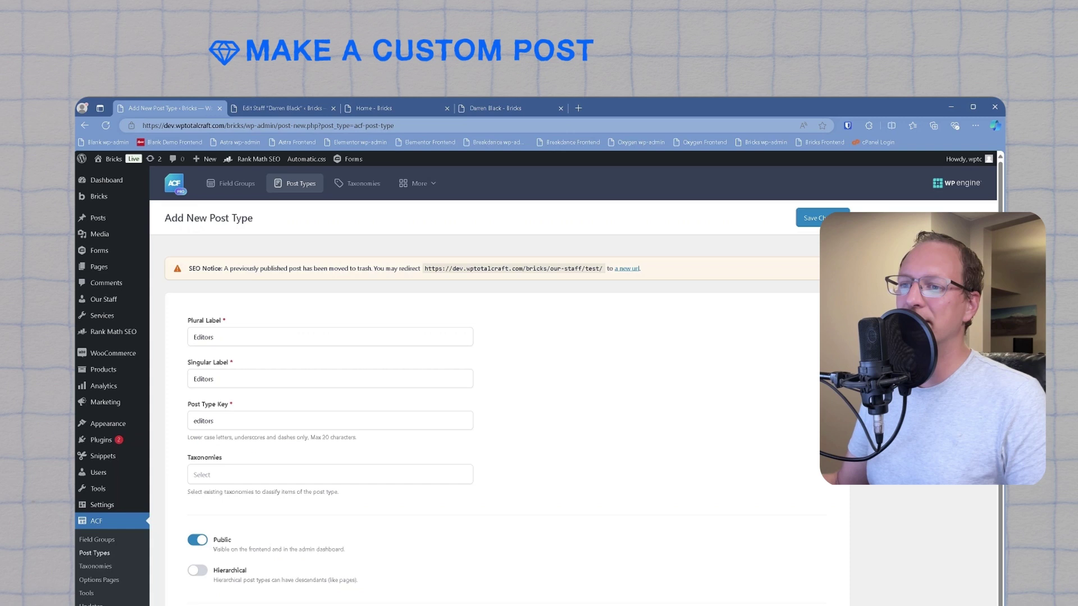
click(212, 420)
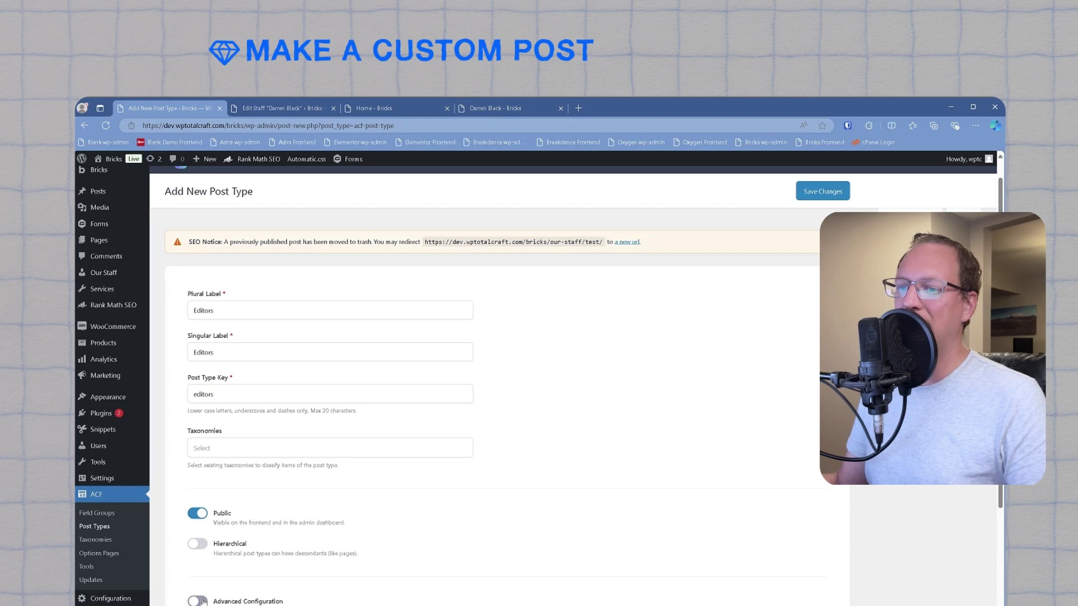
Step: Turn on advanced configuration and choose the person Dashicon as the admin menu icon
click(198, 601)
scroll(316, 556, down, 4)
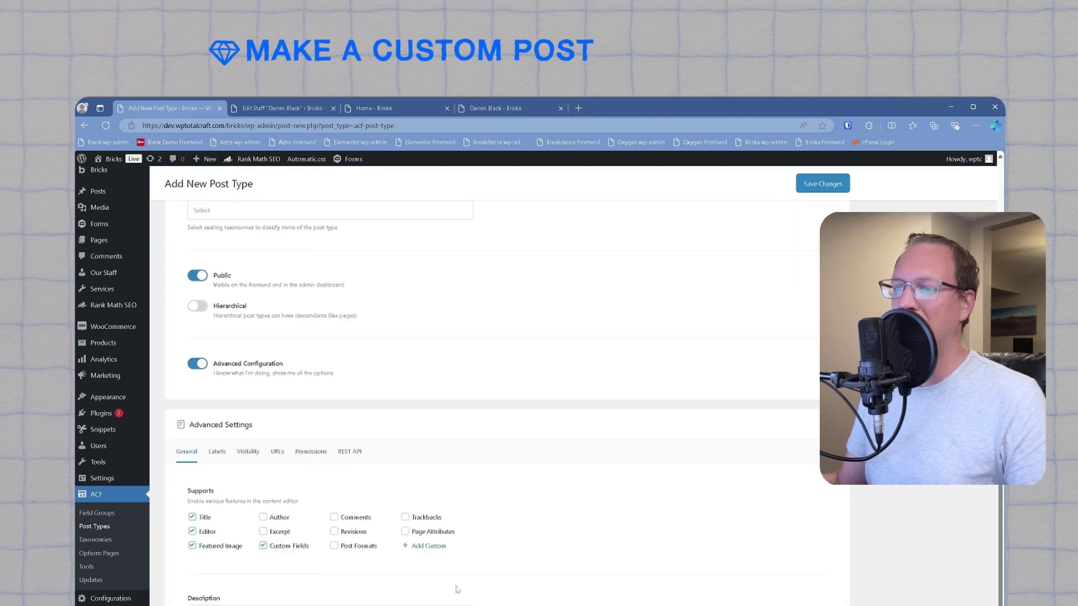
scroll(315, 564, down, 1)
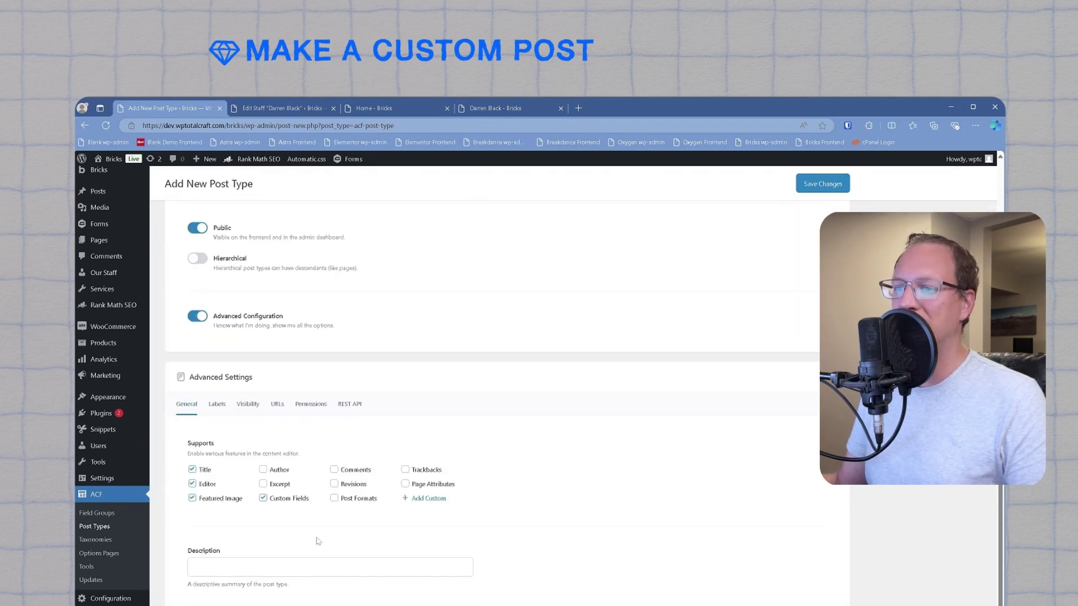
click(248, 404)
scroll(320, 527, down, 4)
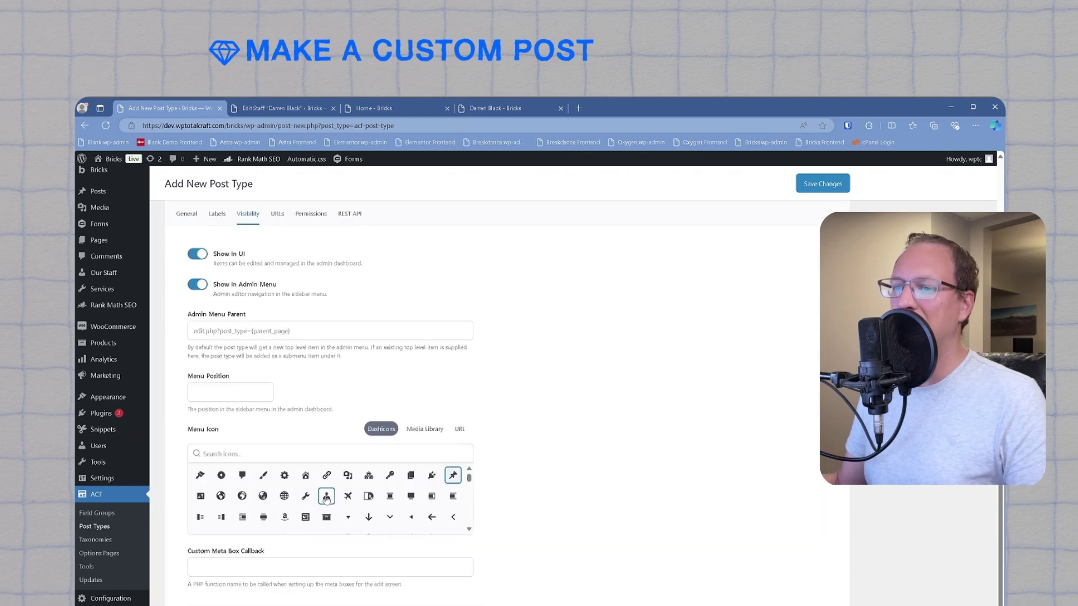
click(326, 497)
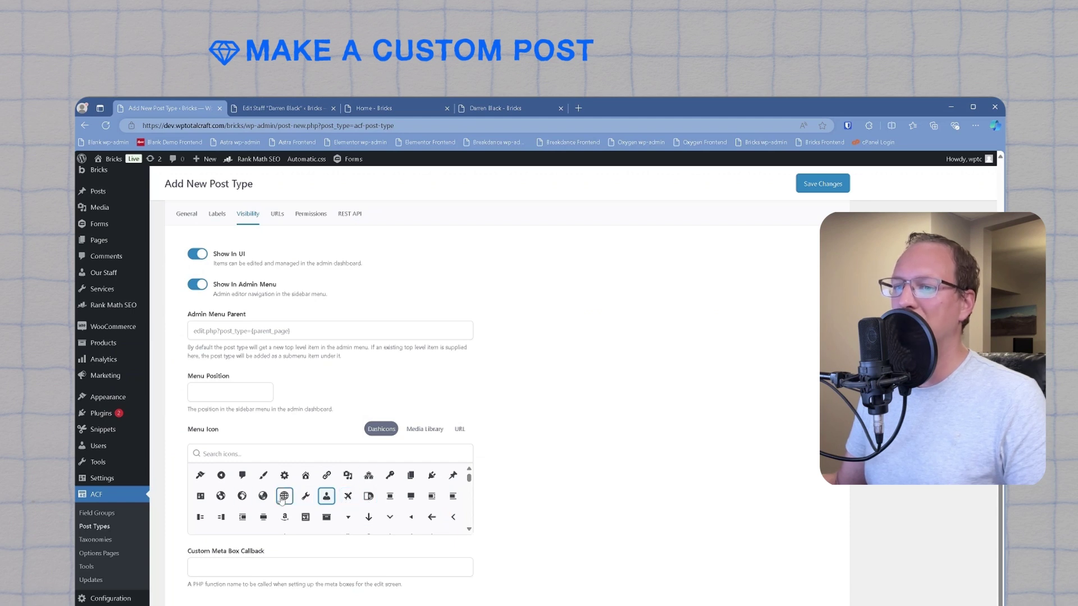
Step: Enable the Archive under URLs, review the REST API settings, and save the Editors post type
scroll(261, 501, down, 1)
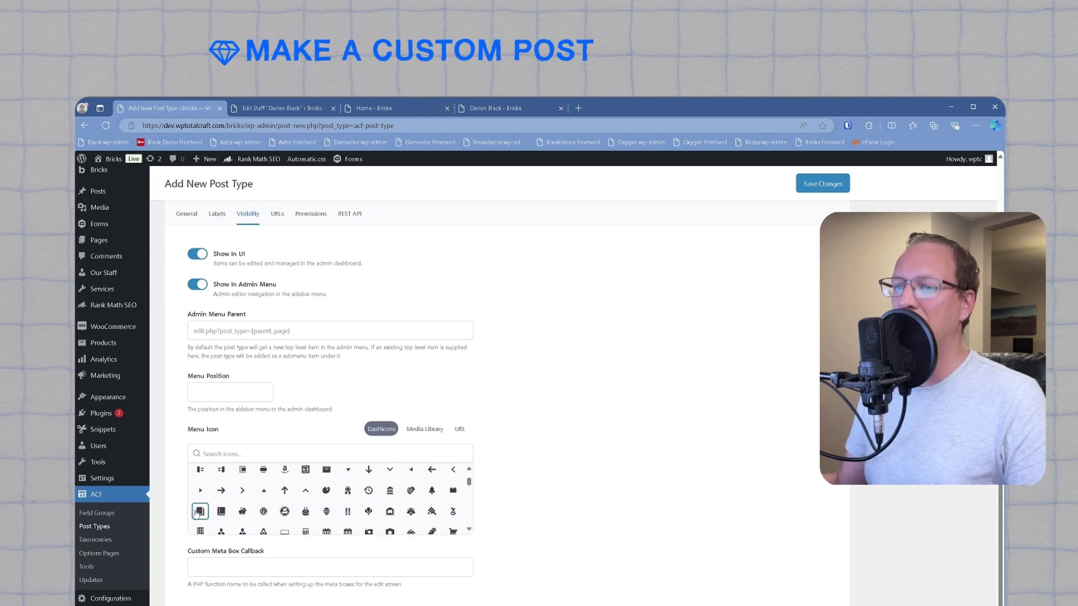
scroll(490, 545, down, 2)
scroll(499, 545, up, 4)
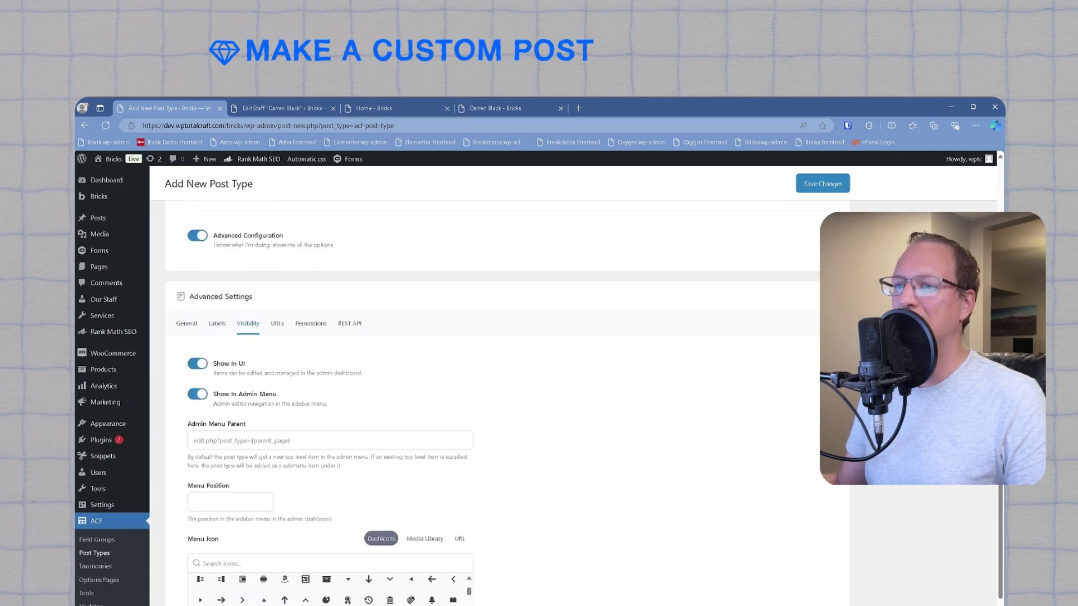
click(277, 324)
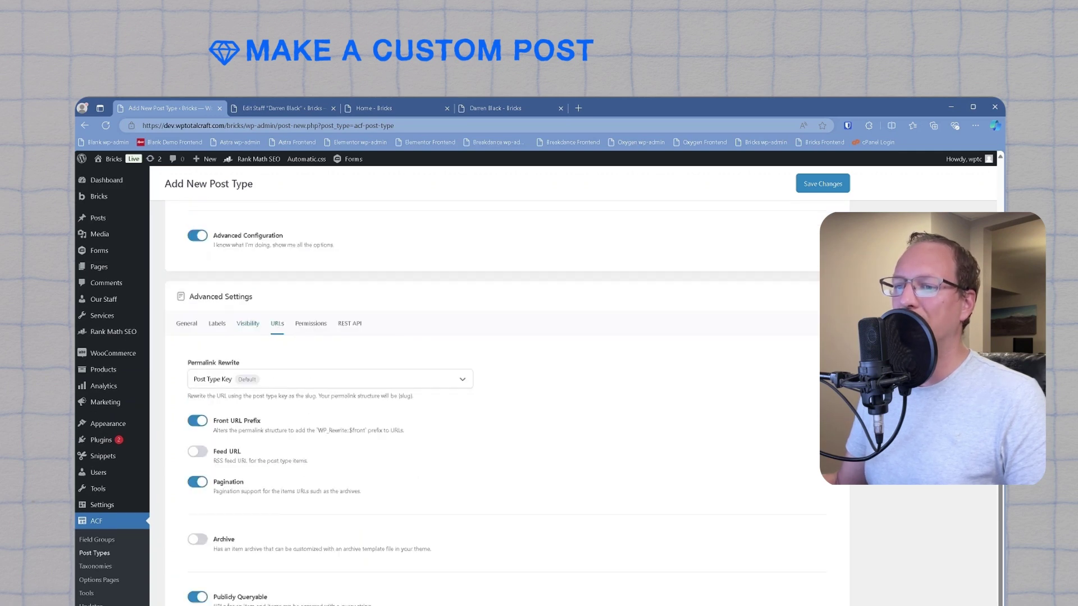
click(199, 540)
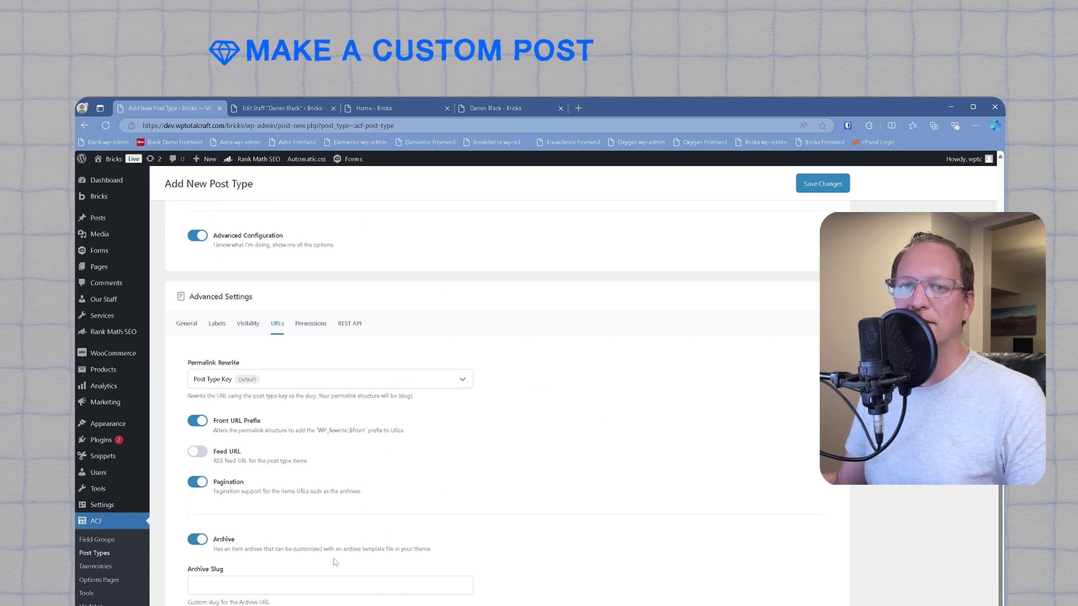
scroll(337, 505, up, 2)
click(354, 371)
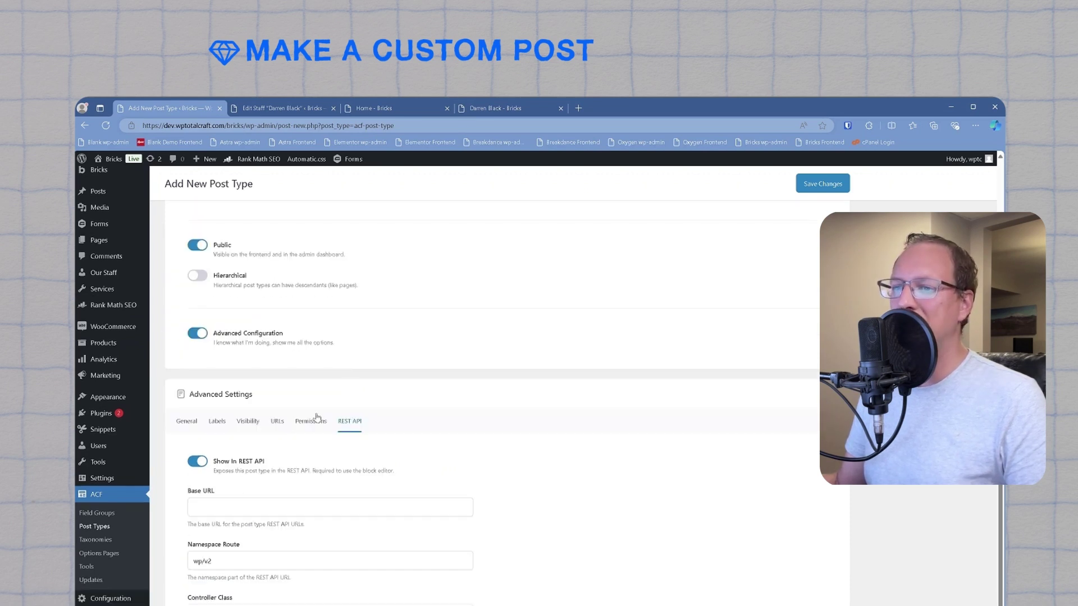
scroll(582, 518, up, 3)
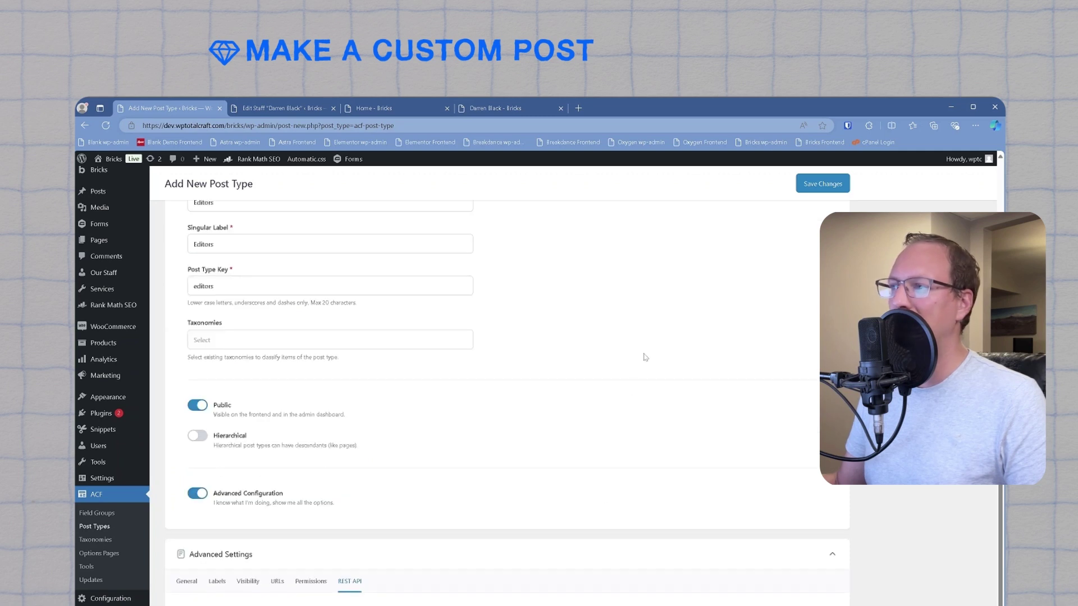
click(820, 183)
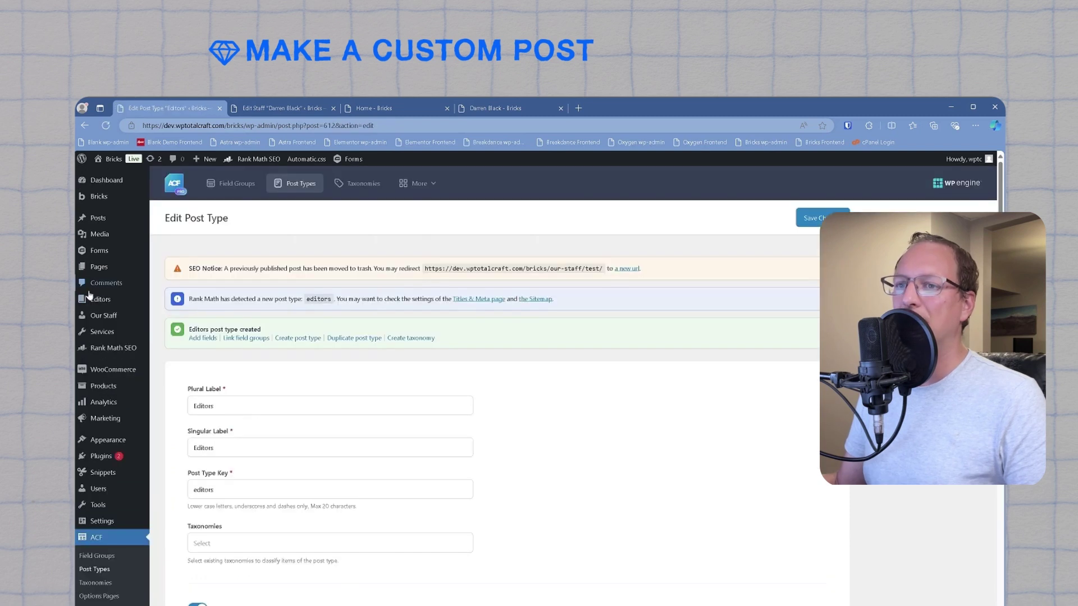
Step: Go to the new Editors item in the admin sidebar to see its empty list
mouse_move(90, 296)
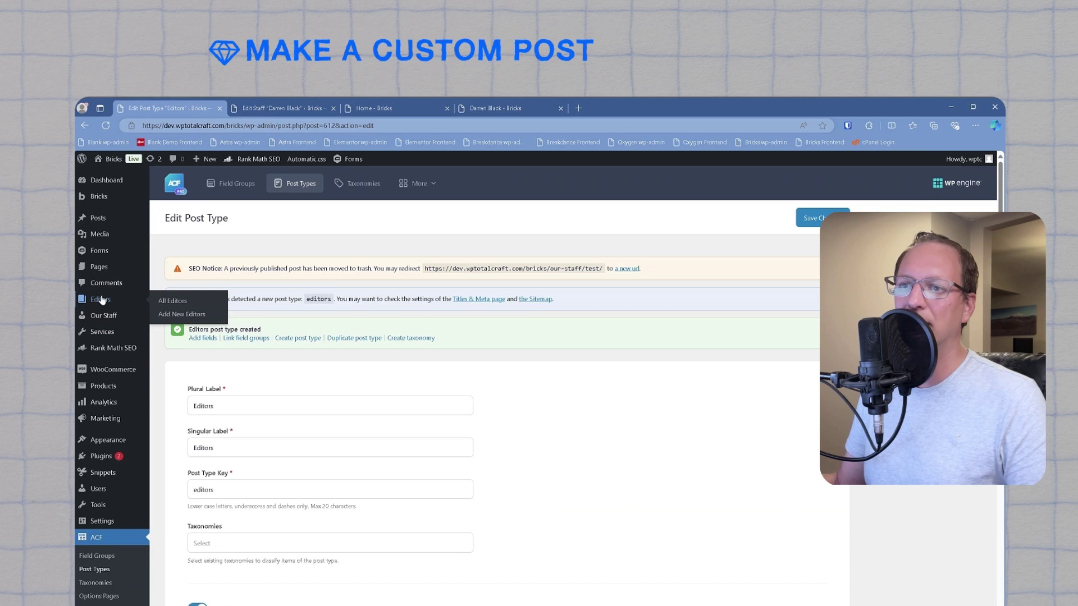
click(101, 299)
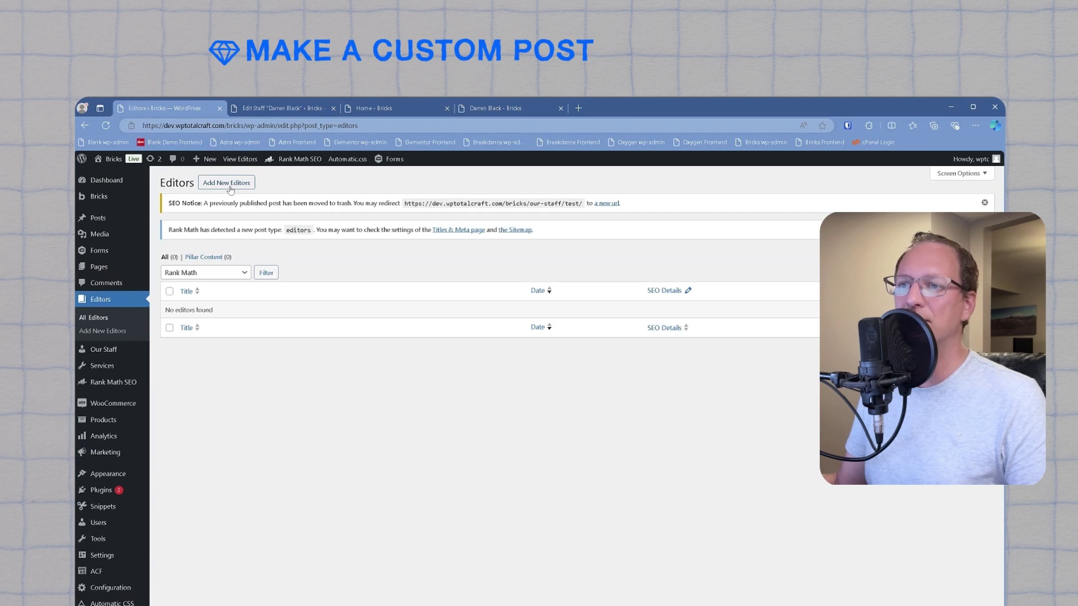
Step: Start a new Editors entry and write its work bio line in the body
click(228, 186)
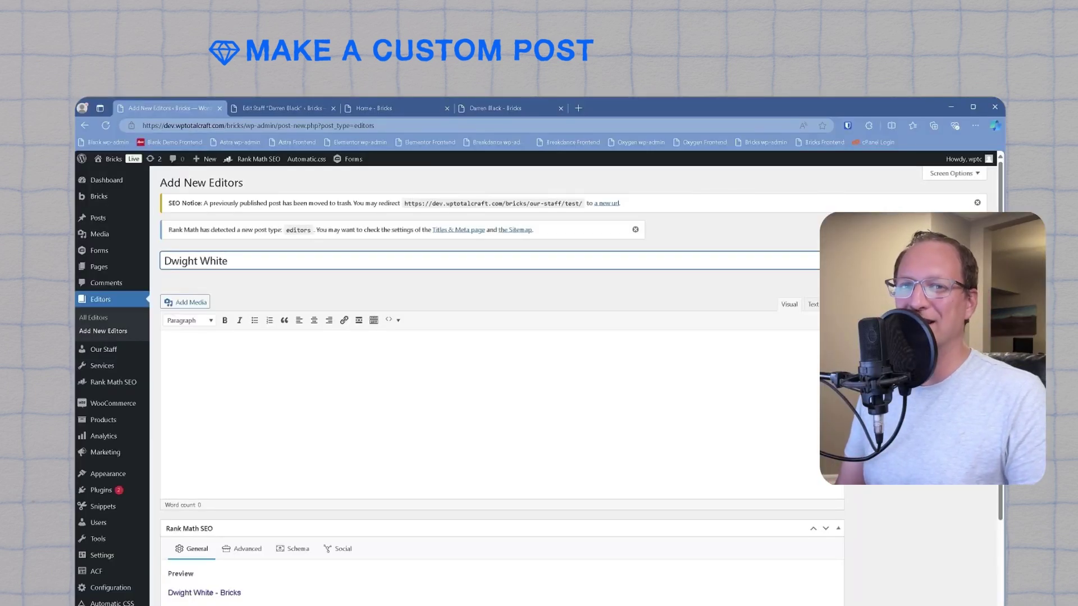
click(165, 348)
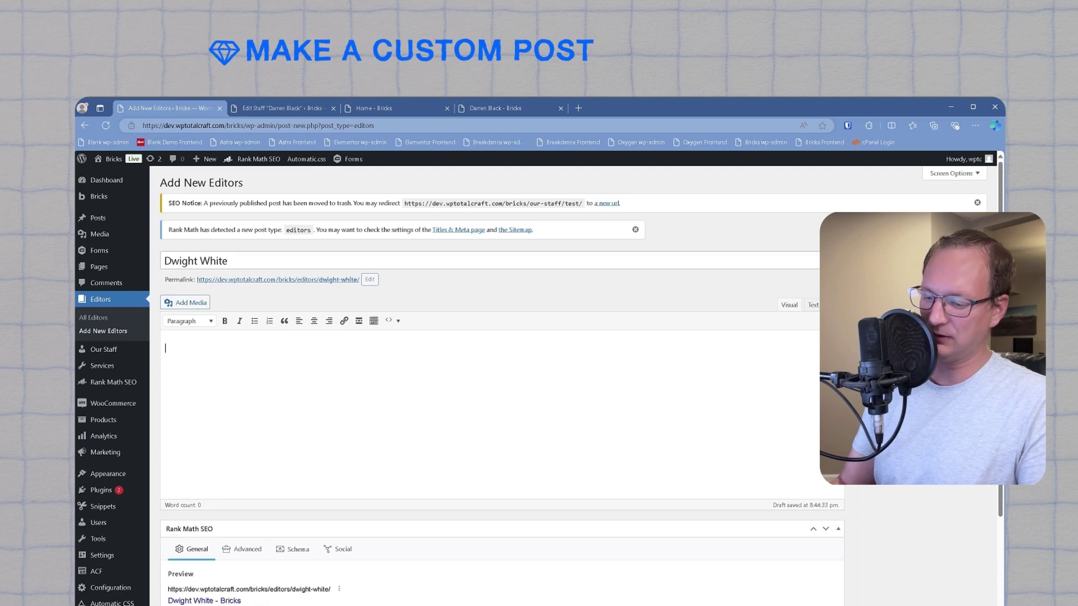
text(Qwerty asd)
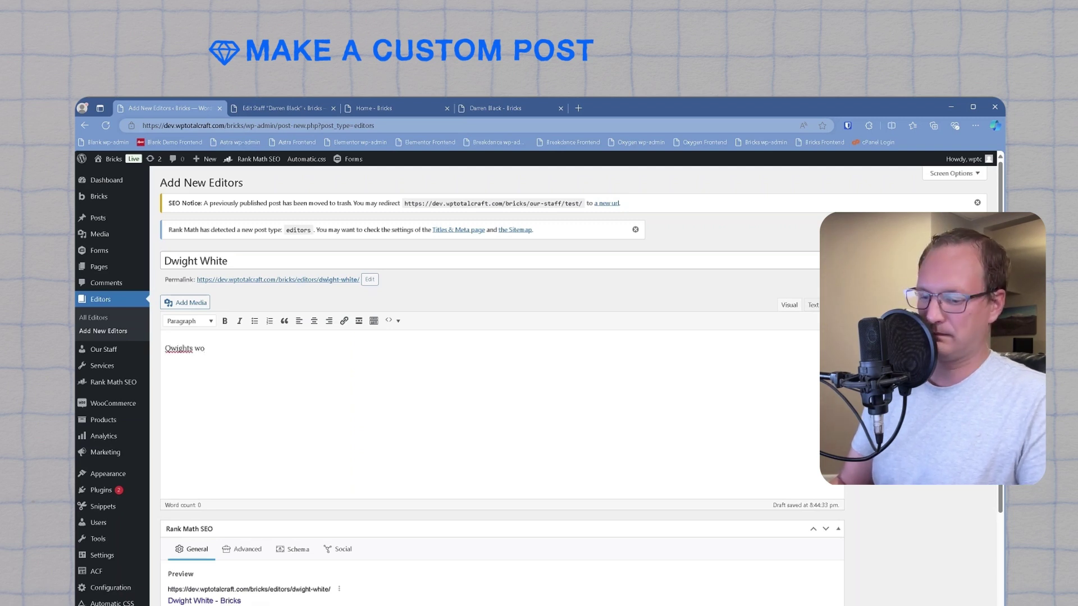
key(BackSpace)
key(BackSpace)
key(BackSpace)
key(BackSpace)
key(BackSpace)
key(BackSpace)
key(BackSpace)
key(BackSpace)
key(BackSpace)
text(wights work)
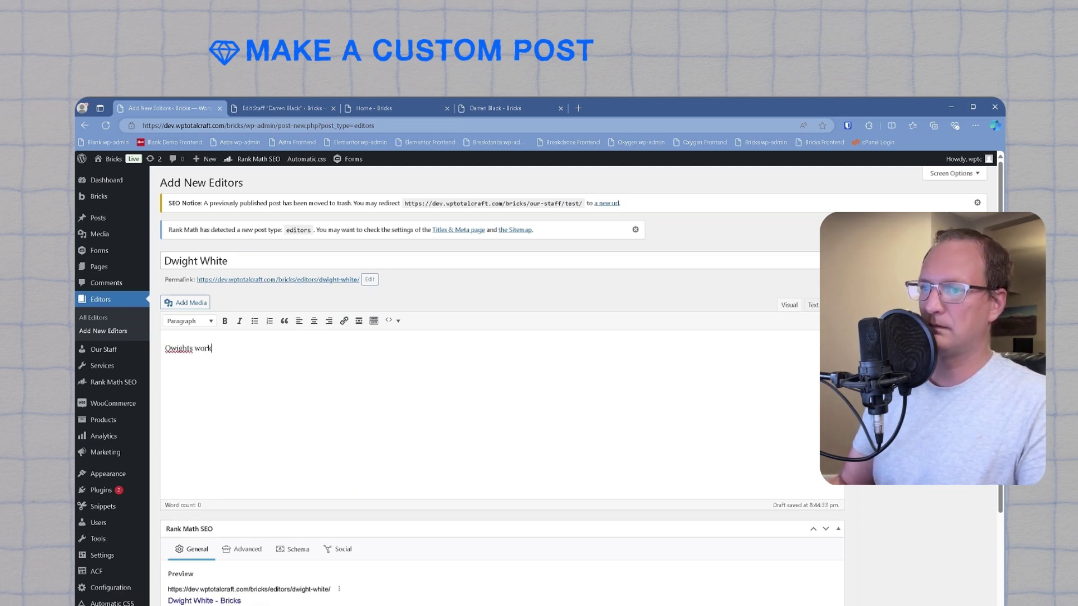
text( bio goes here)
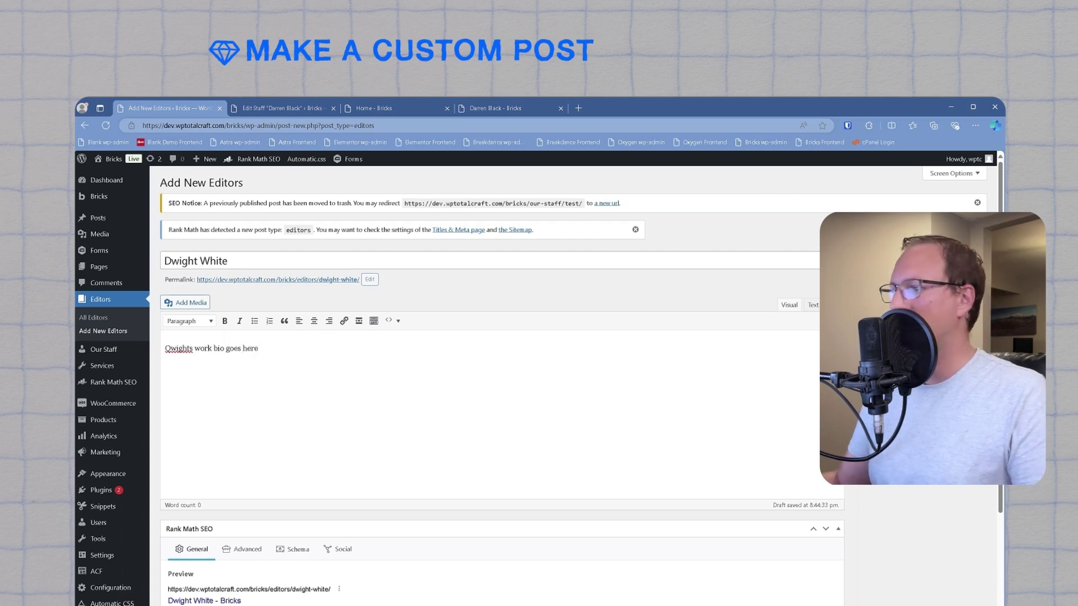
Step: Set the first portrait in the Media Library as the featured image
click(887, 381)
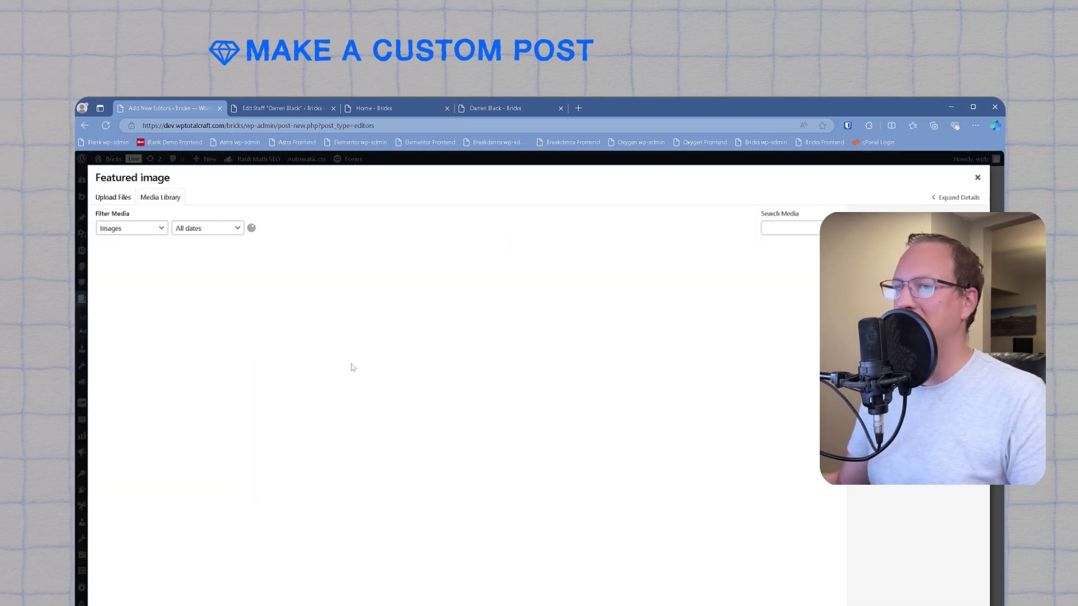
click(140, 285)
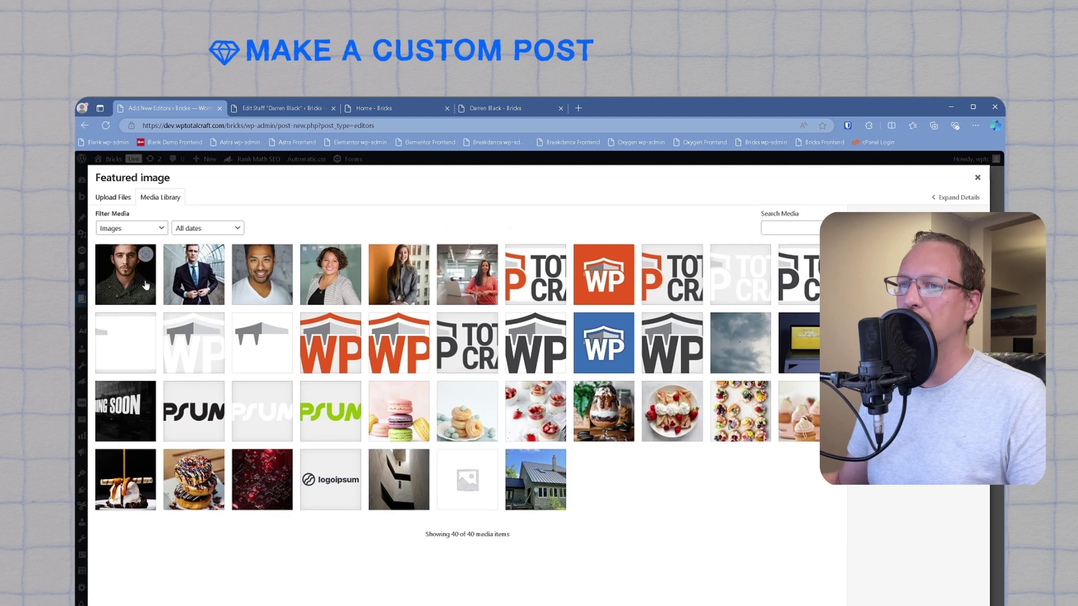
click(948, 595)
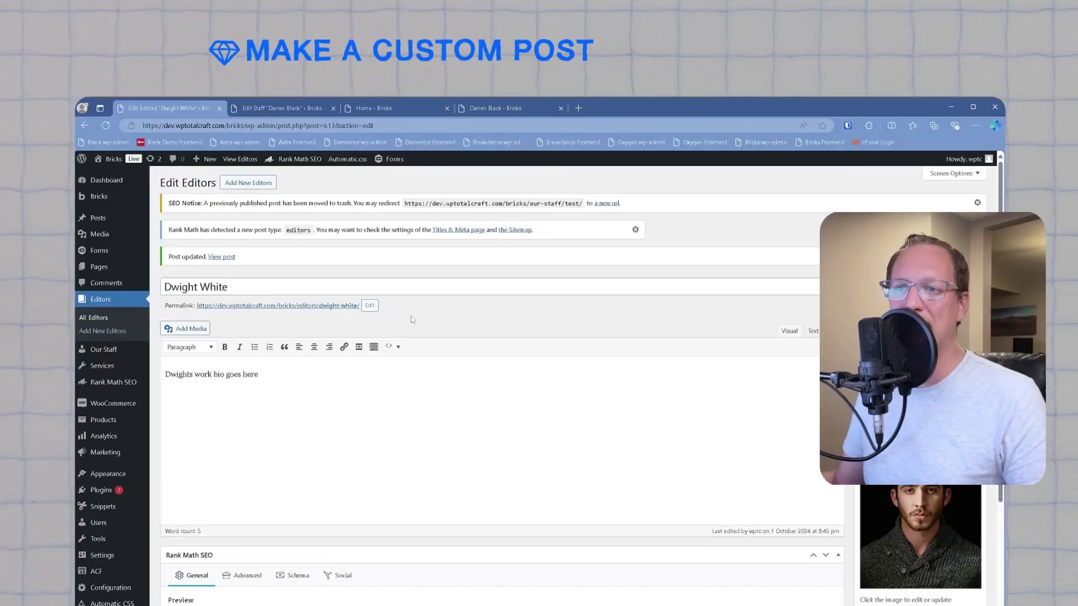
Step: Switch to the Bricks page and go to Bricks > Templates
mouse_move(106, 222)
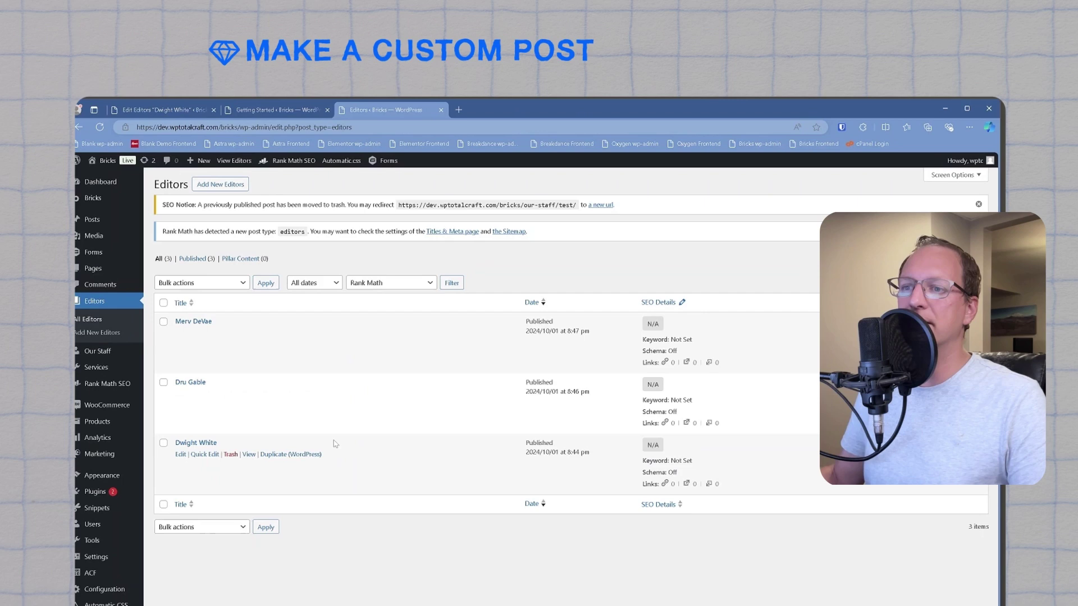
click(270, 110)
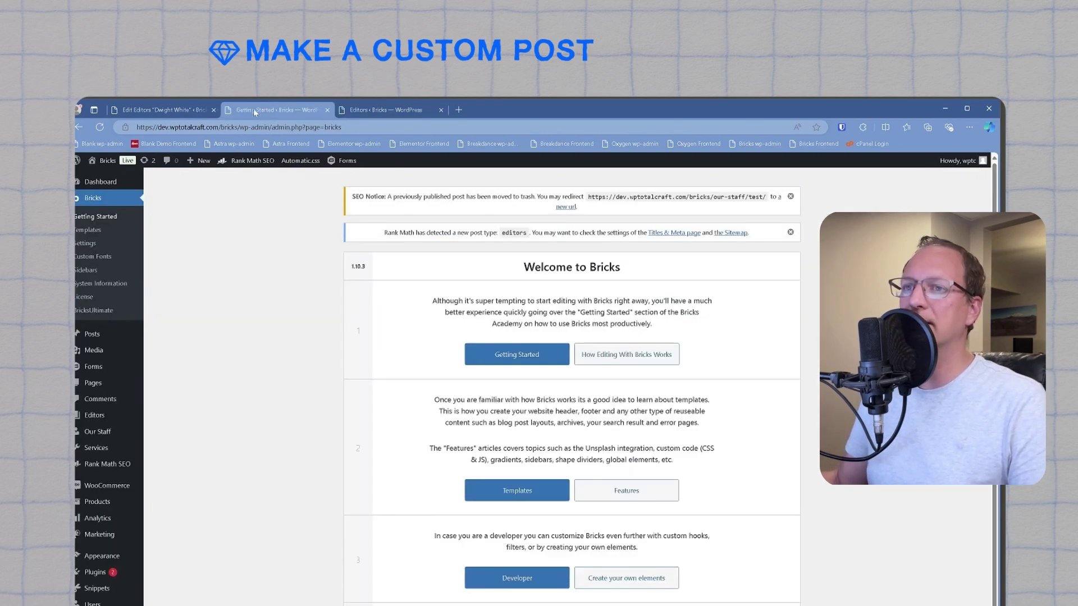
click(87, 231)
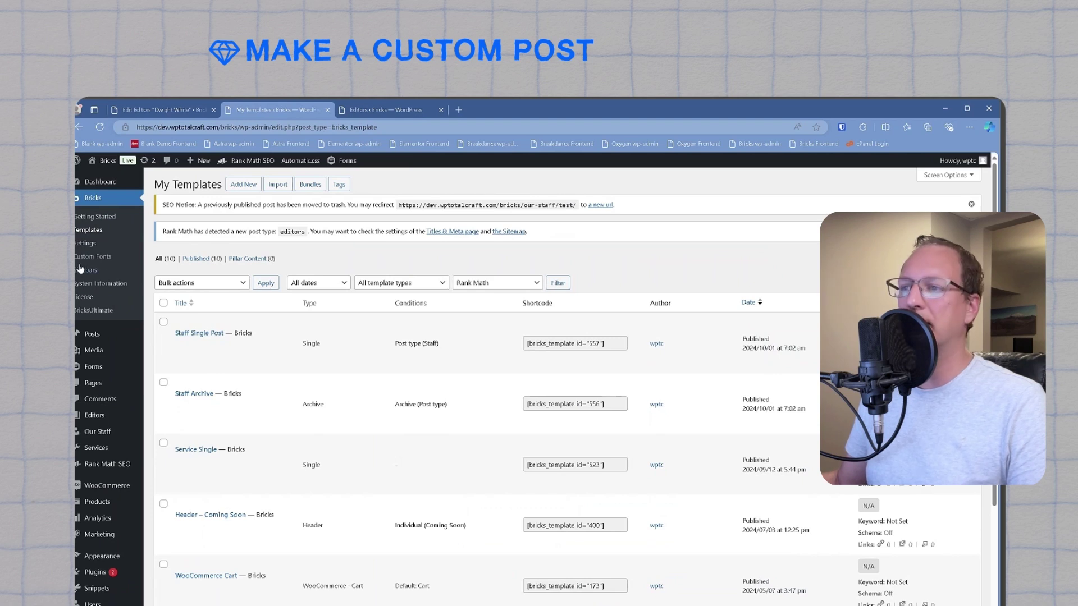
Step: Add a new template named 'Editors Archive', publish it, and switch to its Bricks builder
click(243, 184)
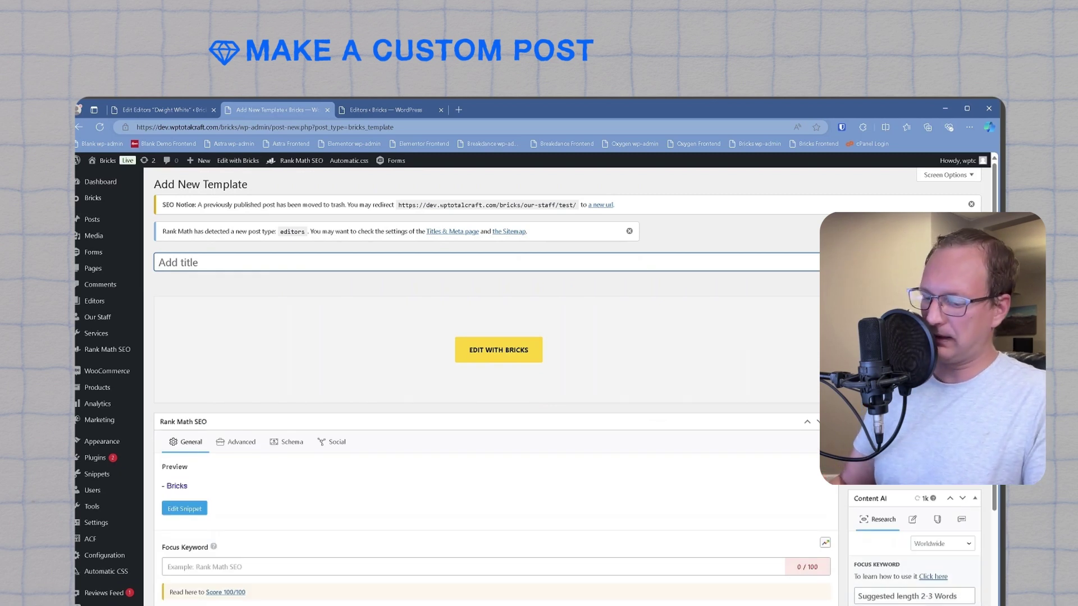
text(Editors Archive)
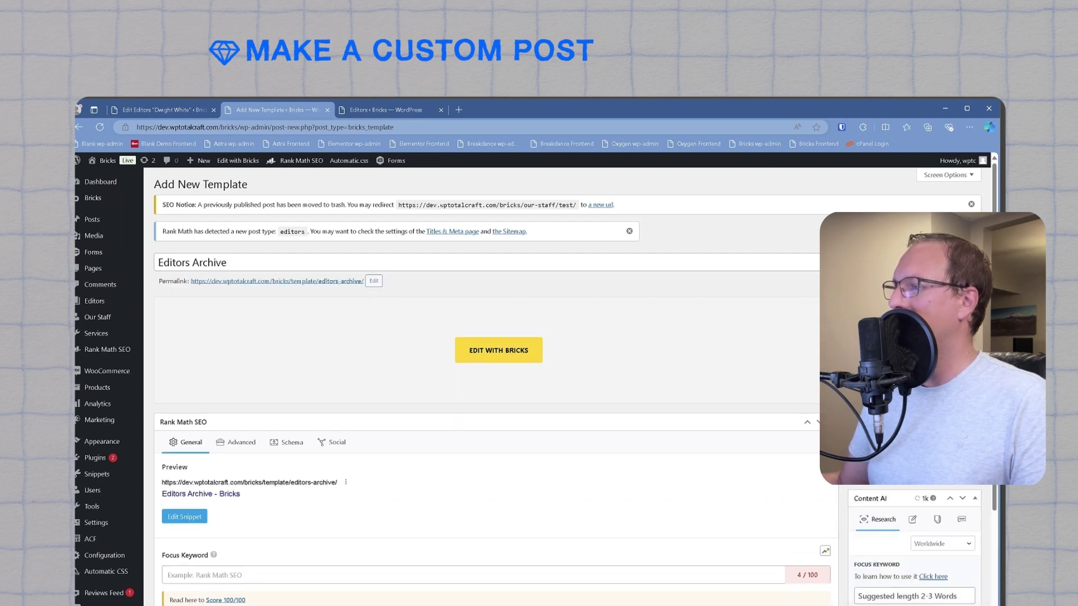
click(498, 349)
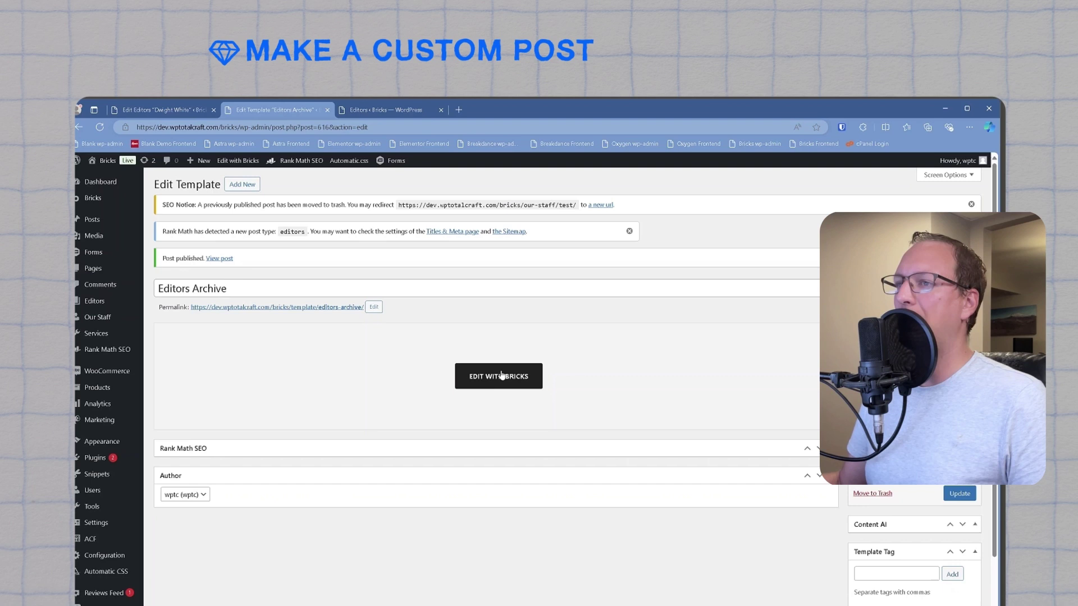
click(383, 108)
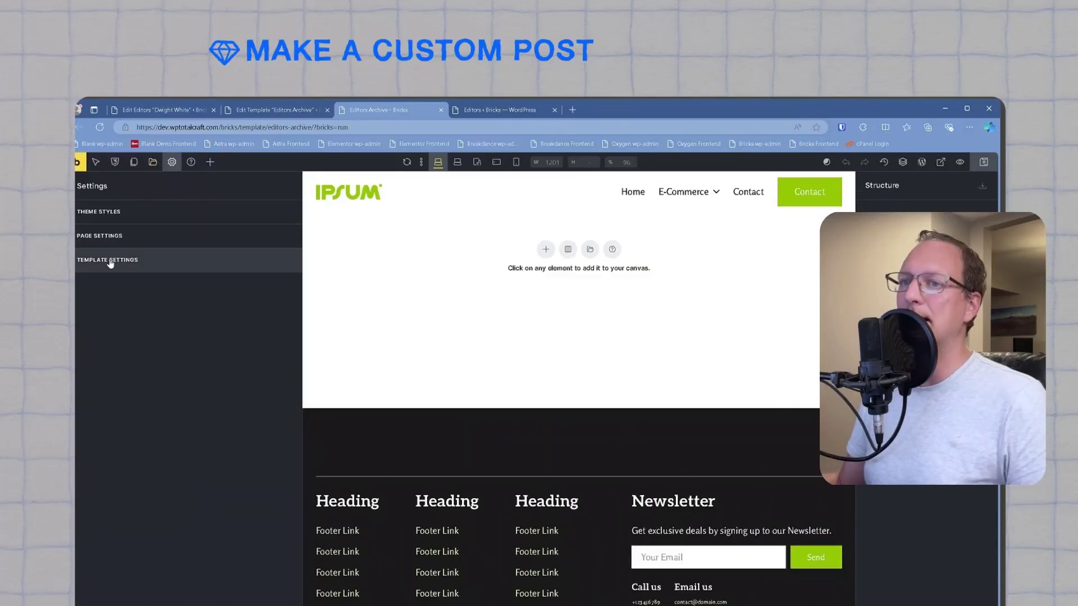
Step: Add a template condition: Archive, archive type Post type, archive post type Editors
click(112, 257)
click(126, 217)
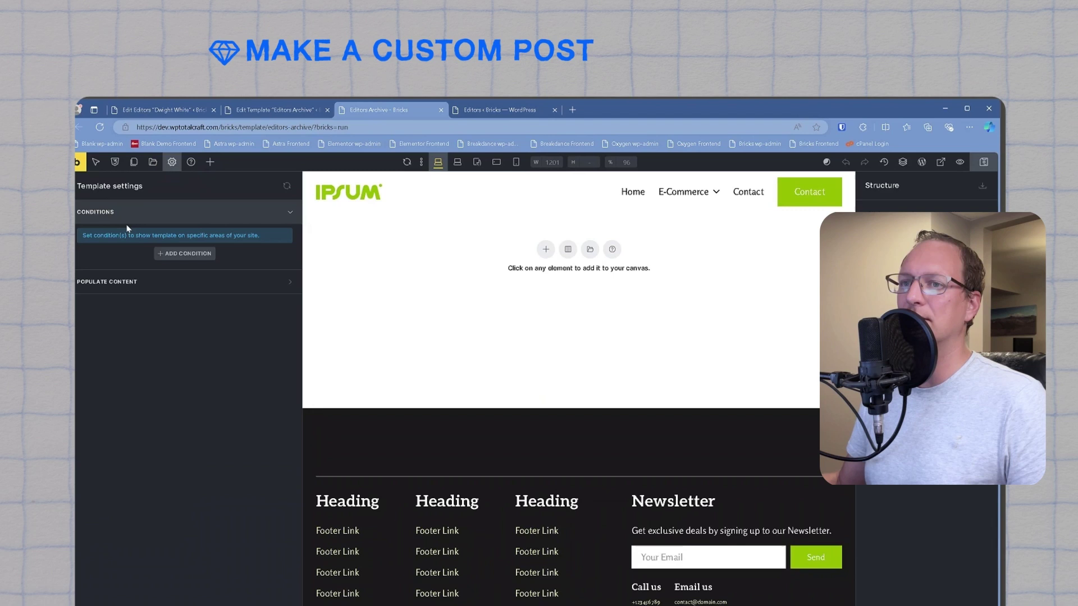
click(183, 253)
click(135, 279)
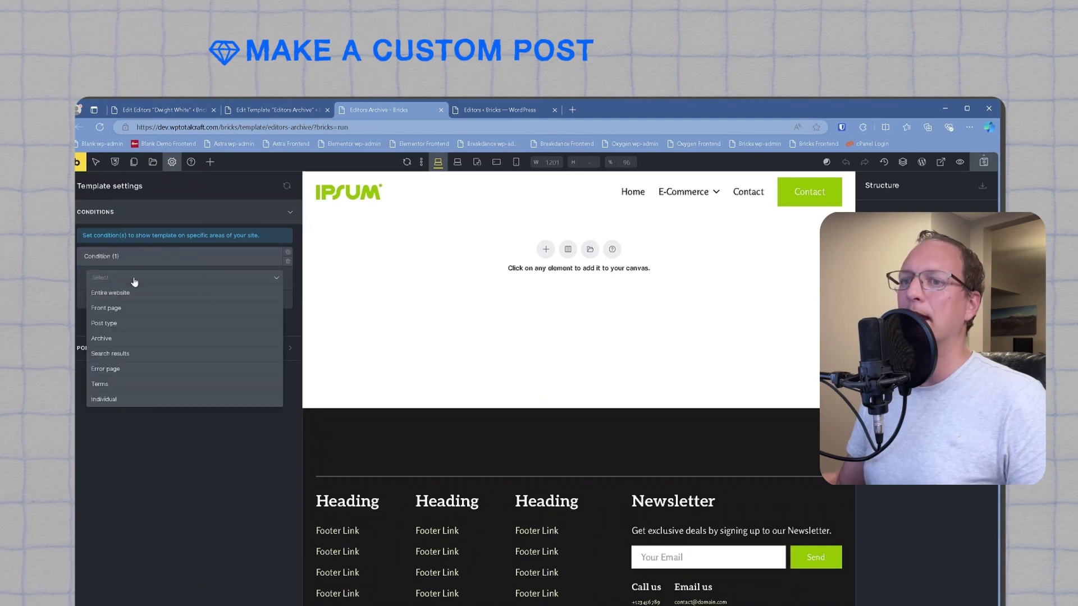
click(128, 339)
click(135, 314)
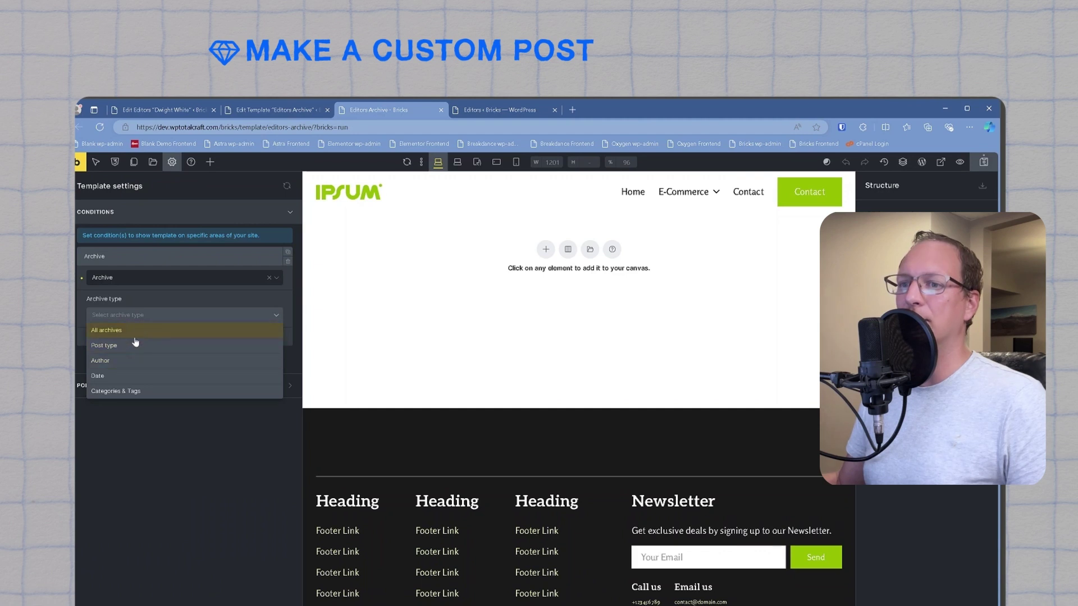
click(135, 345)
click(135, 352)
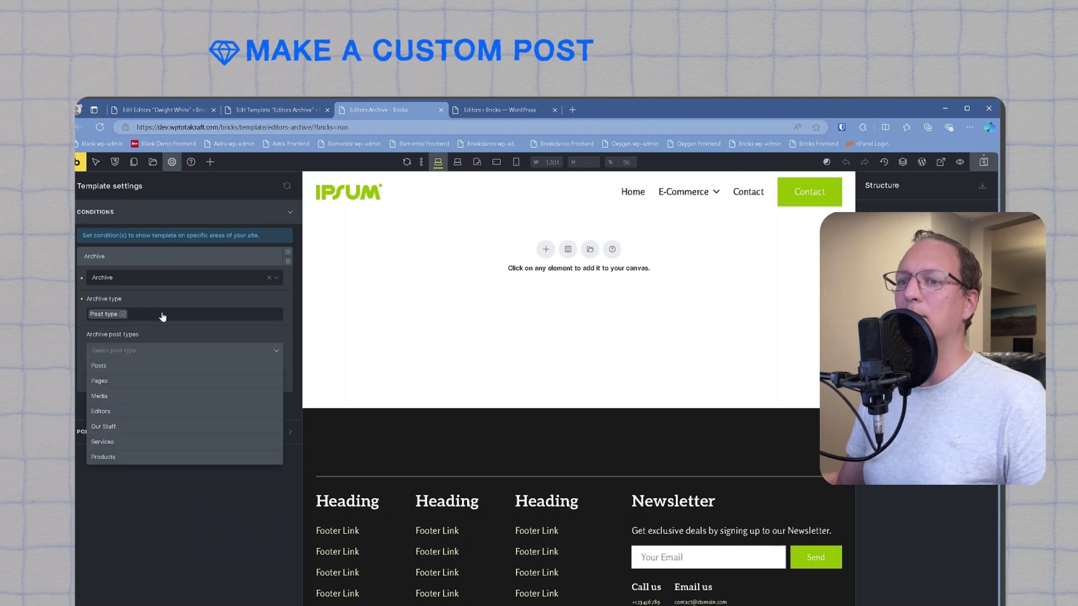
click(106, 412)
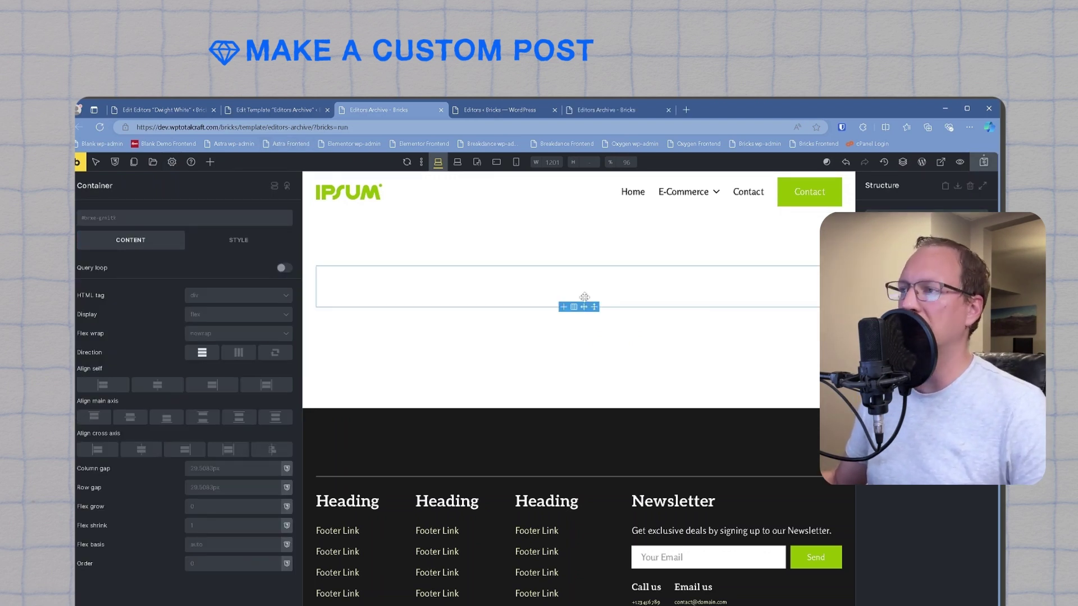
Step: Drop a Section onto the canvas, rename its block 'Editor Card', and select the title heading
click(210, 162)
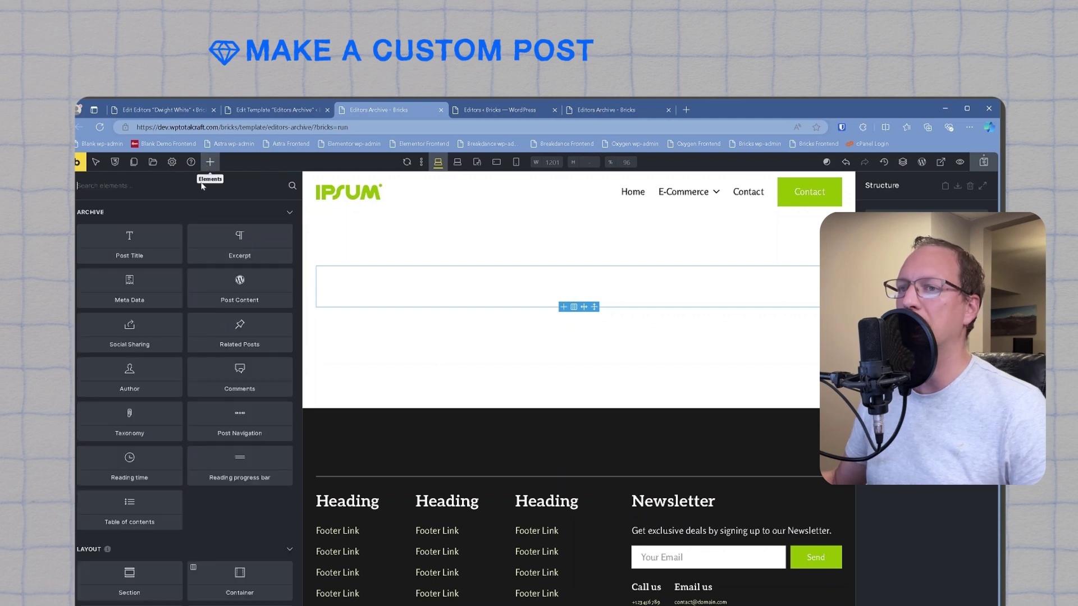
drag(138, 595, 710, 300)
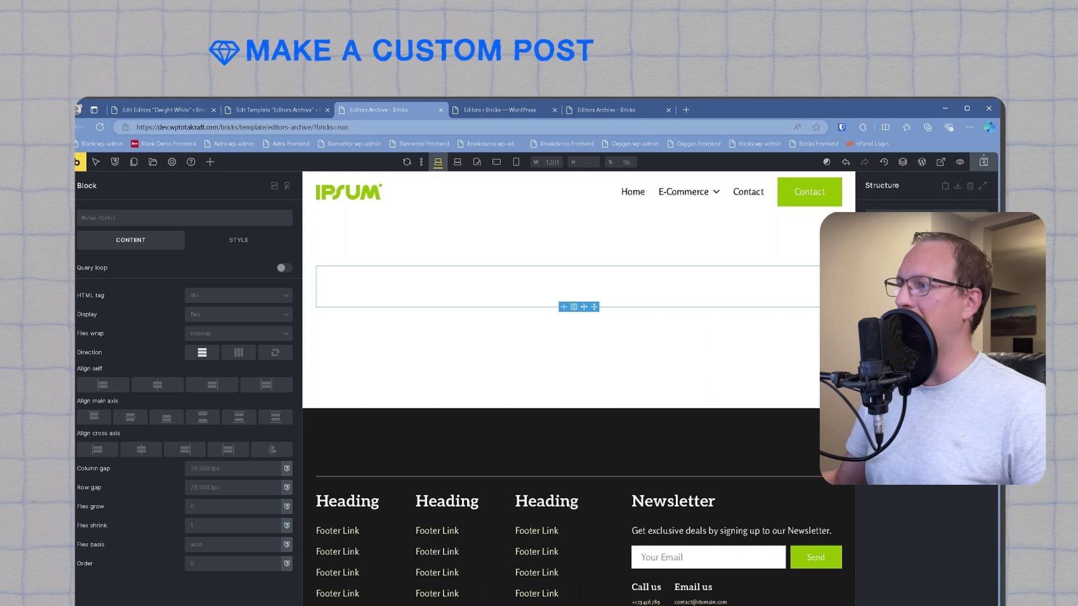
text(Card)
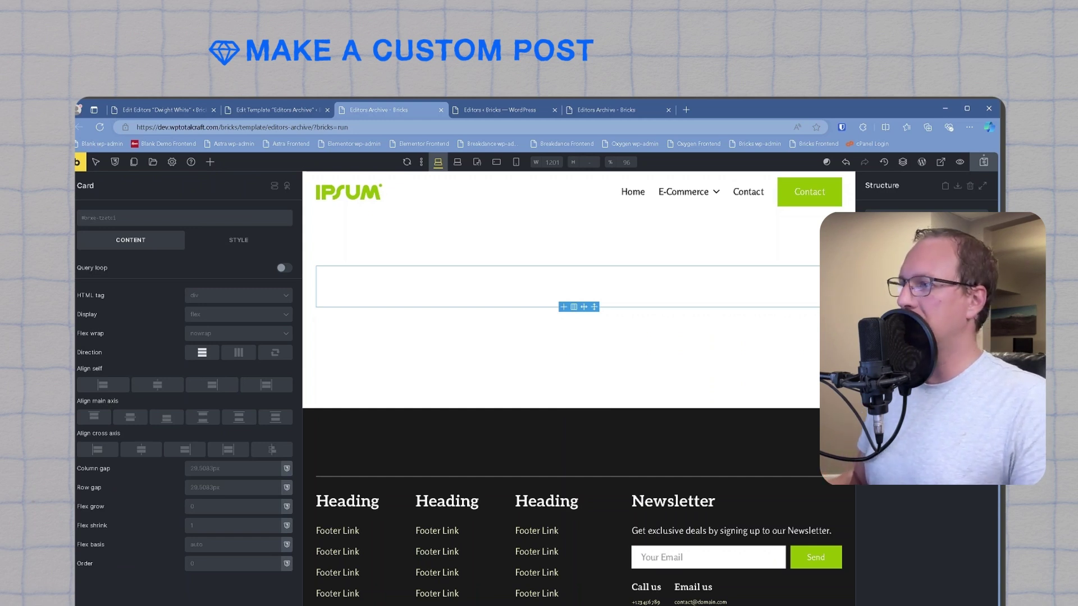
key(Home)
text(Editor)
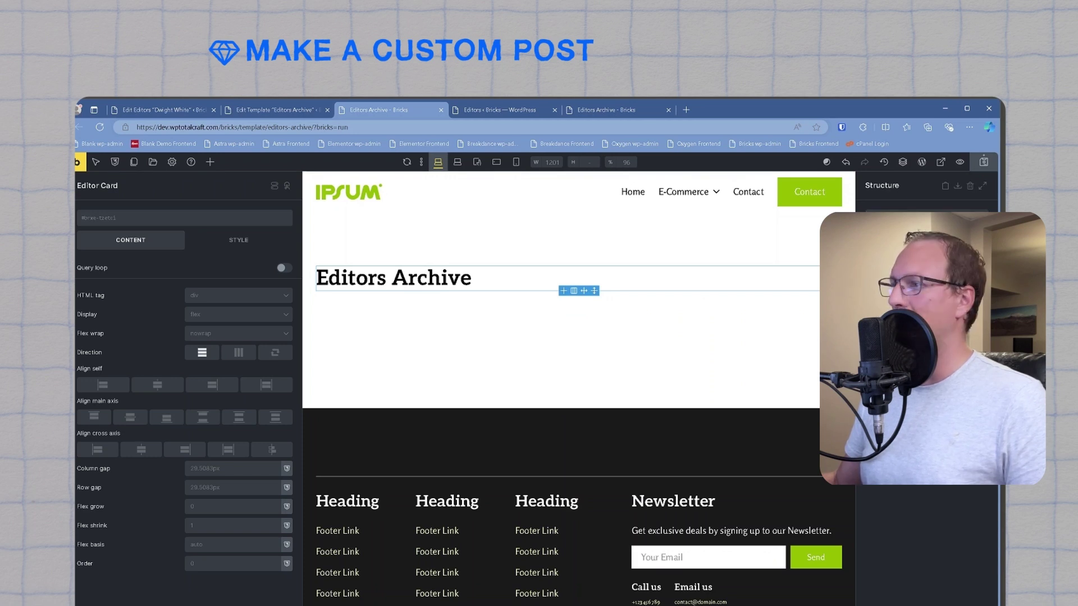
click(393, 278)
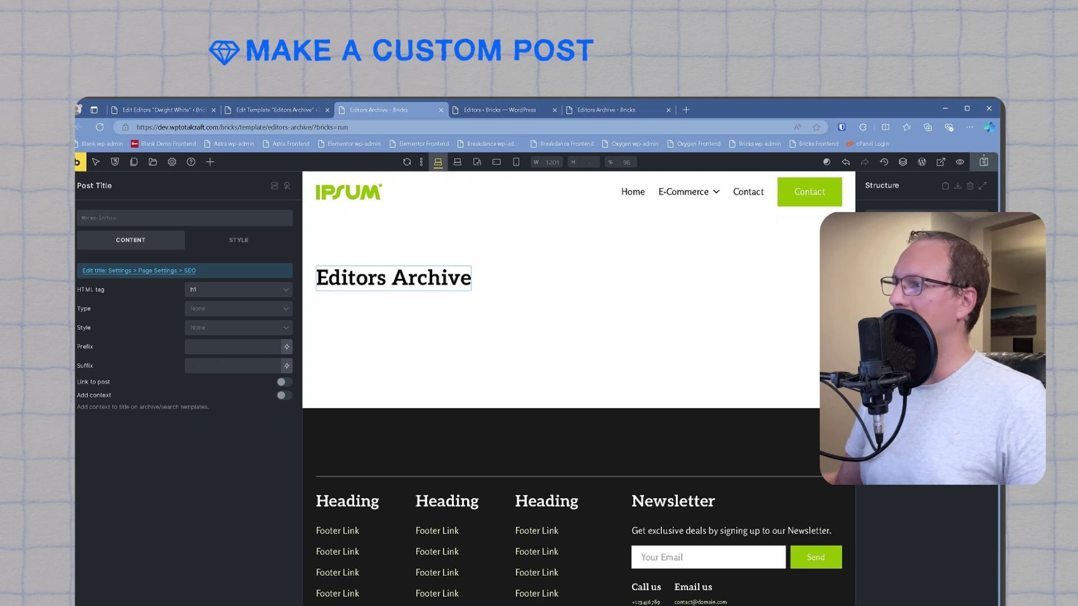
Step: Turn the heading's container into a query loop over Editors posts and save the template
click(618, 278)
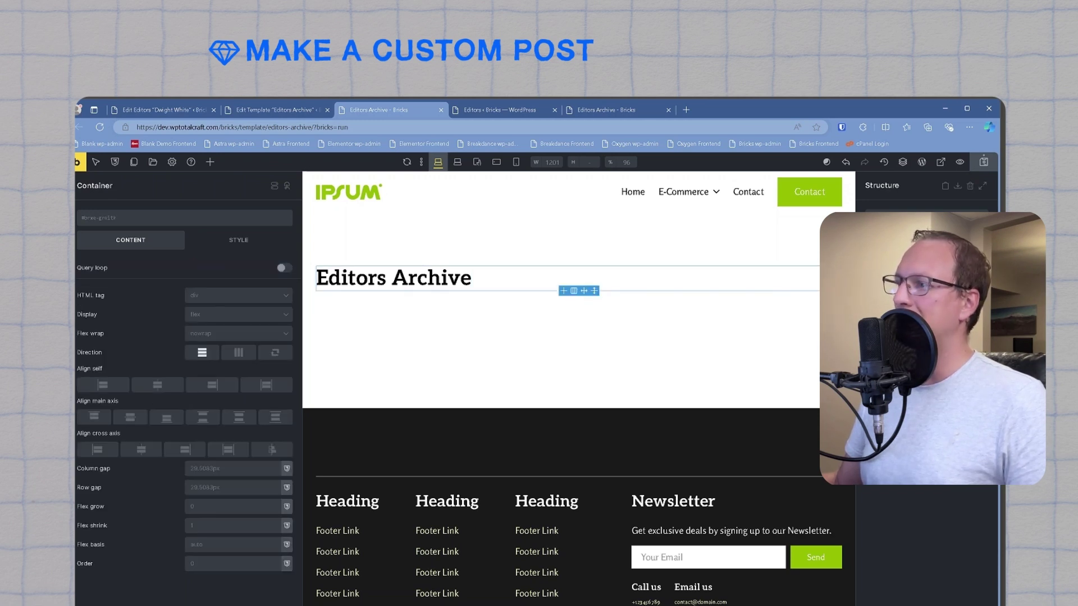
click(284, 268)
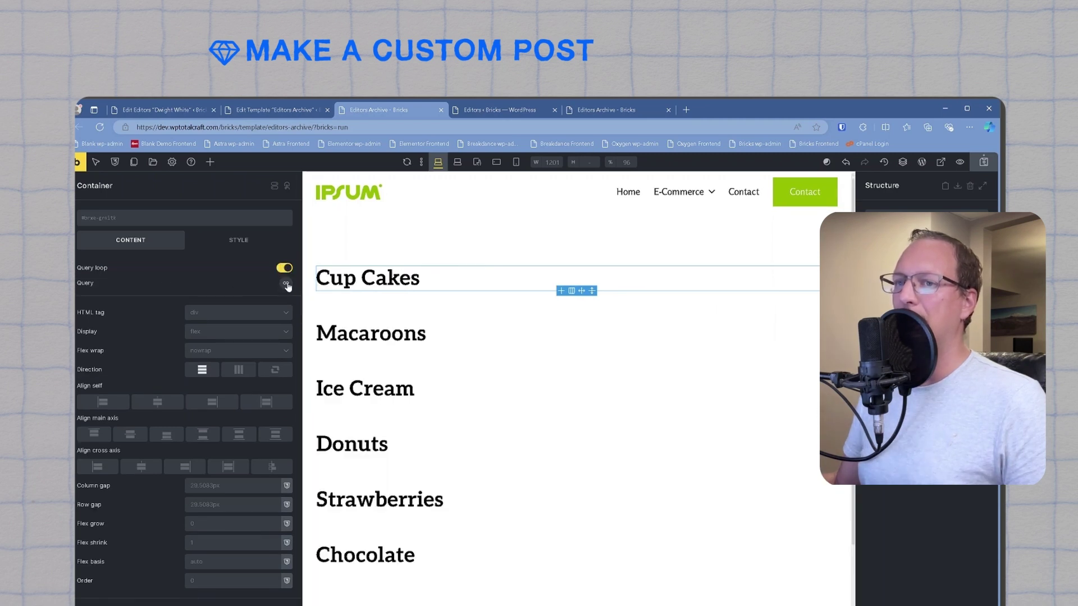
click(287, 284)
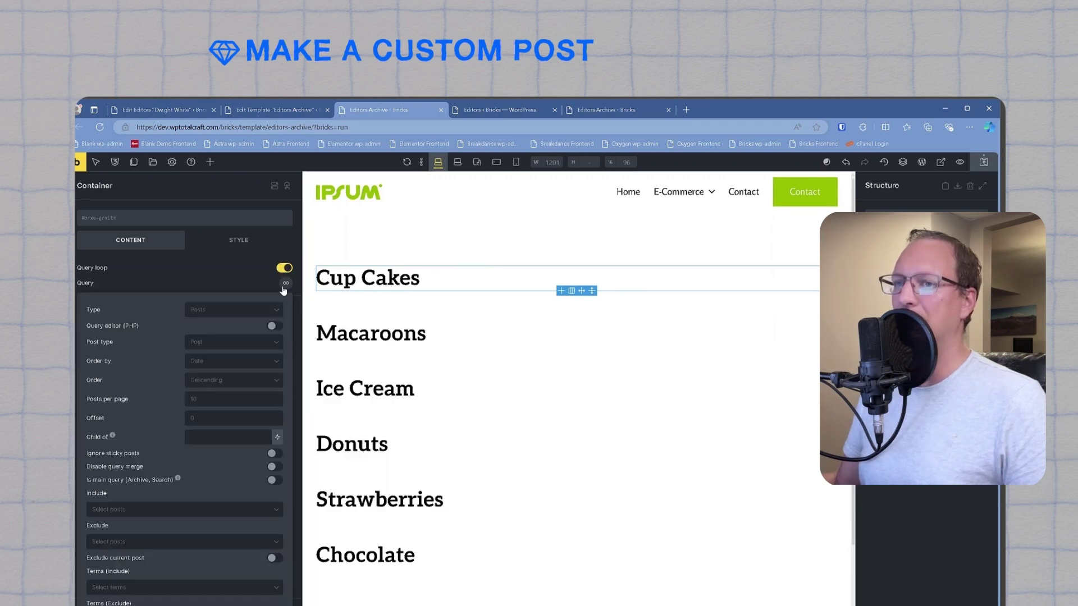
click(241, 311)
click(230, 326)
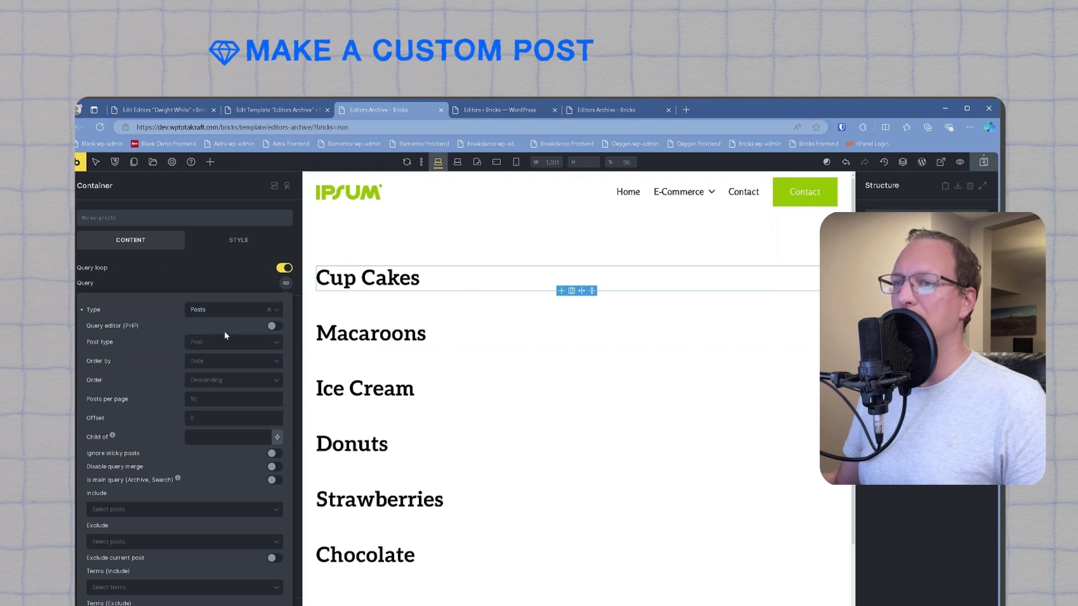
click(230, 341)
click(211, 410)
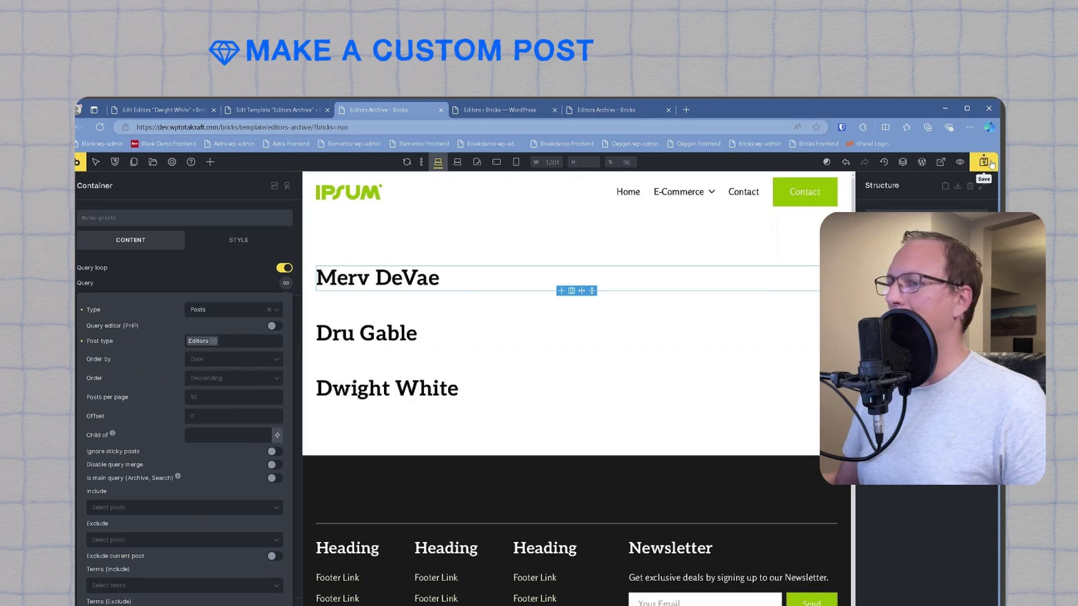
click(991, 163)
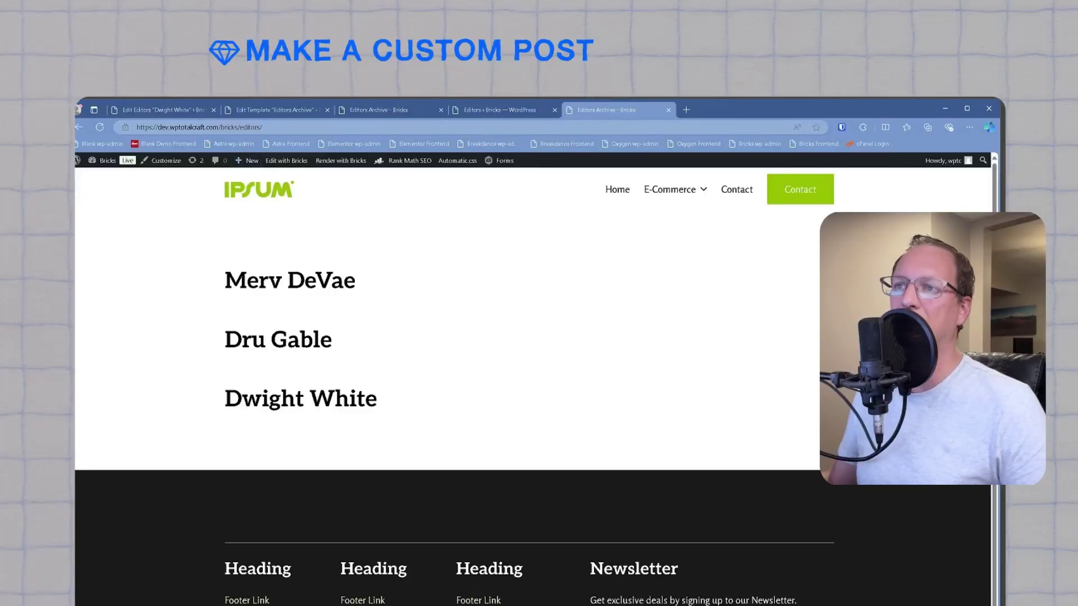
Step: Point out the /editors/ address and the three editor names listed on the live archive
double_click(250, 127)
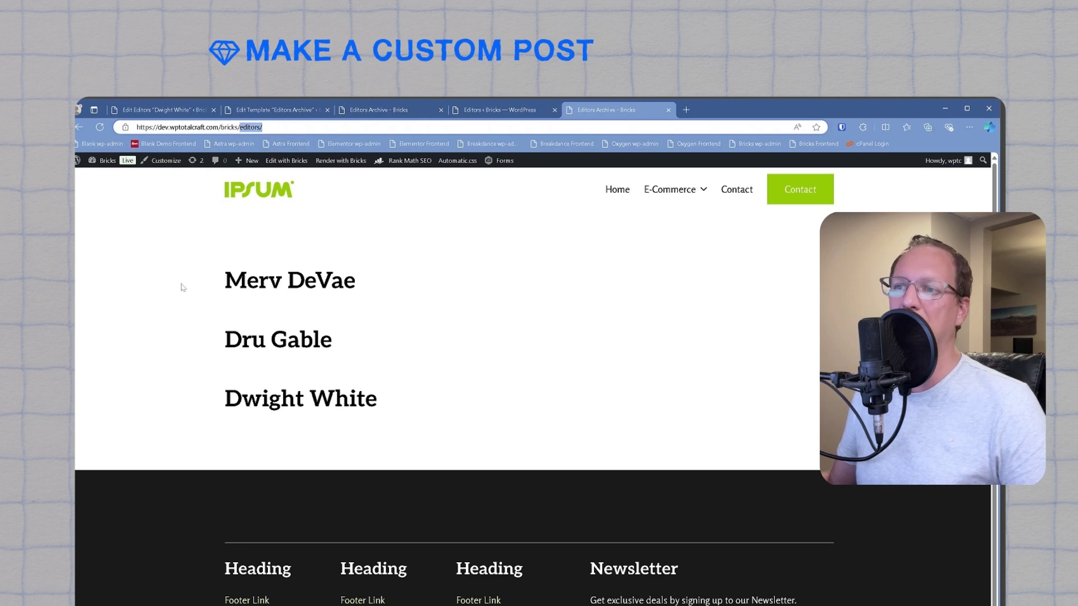
drag(182, 287, 390, 405)
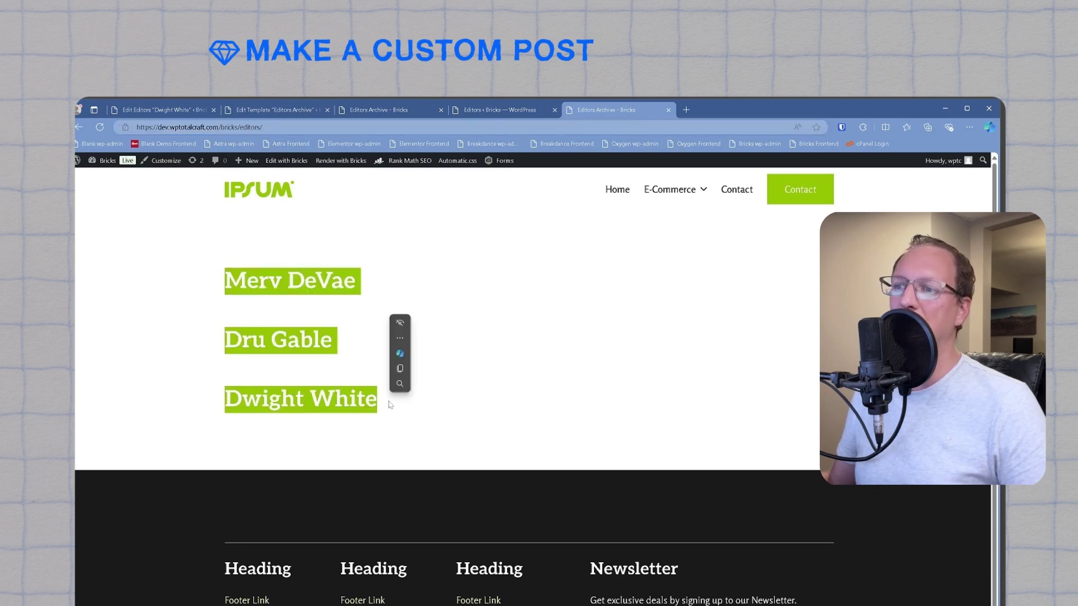
click(536, 391)
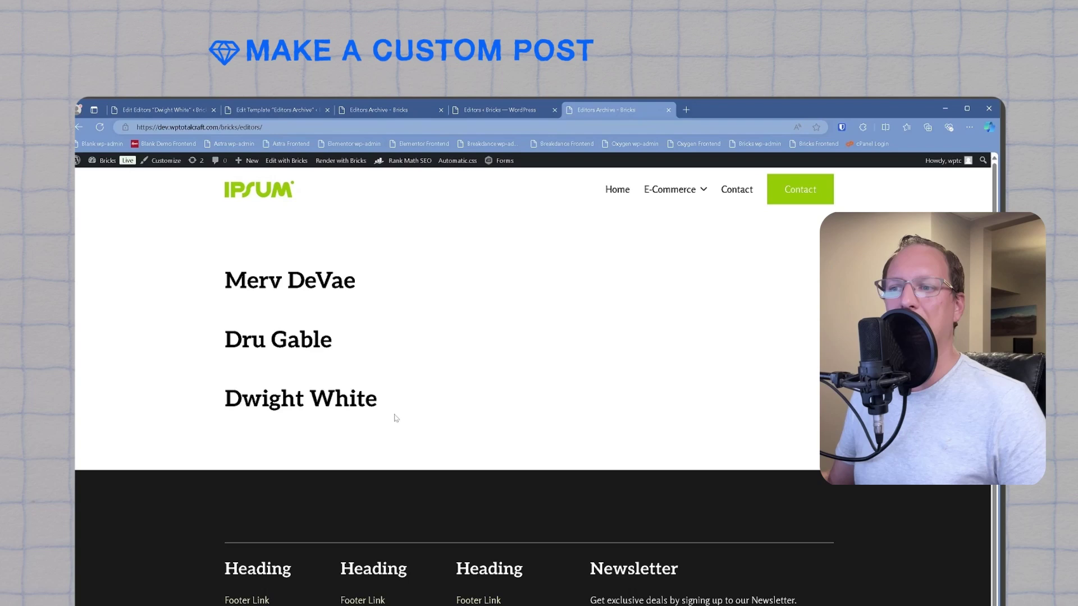
Step: Add a featured-image element above each editor's name in the loop, sized Medium (300×300)
click(379, 109)
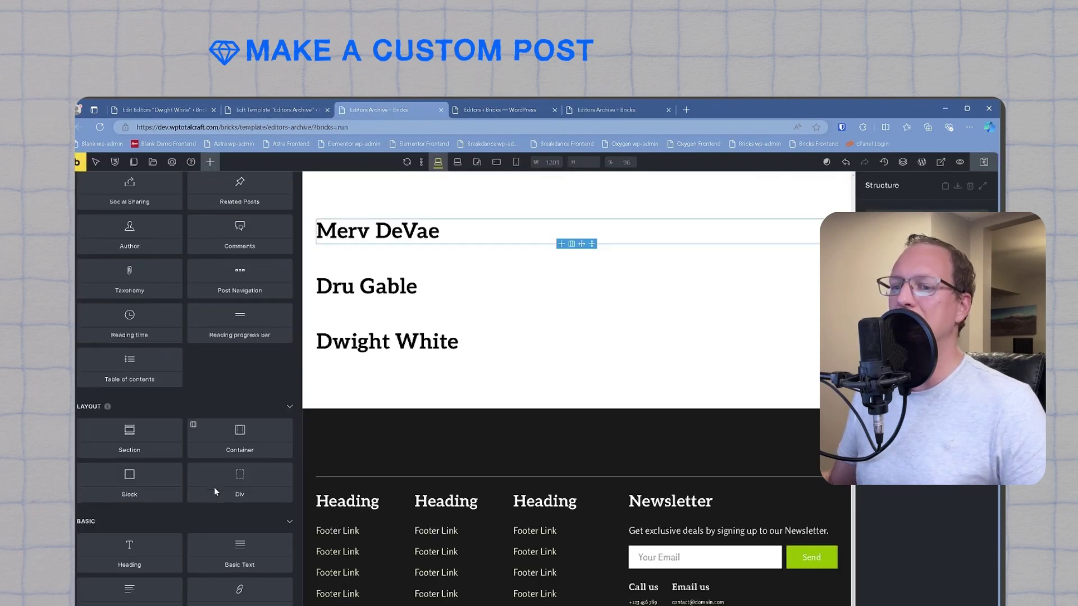
scroll(156, 570, down, 1)
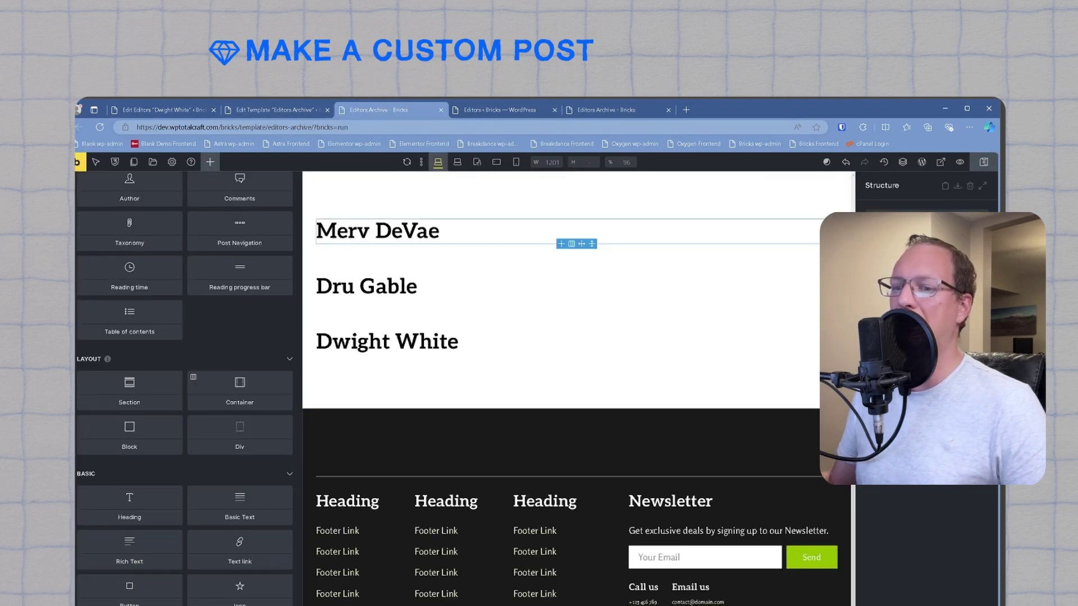
drag(193, 377, 370, 225)
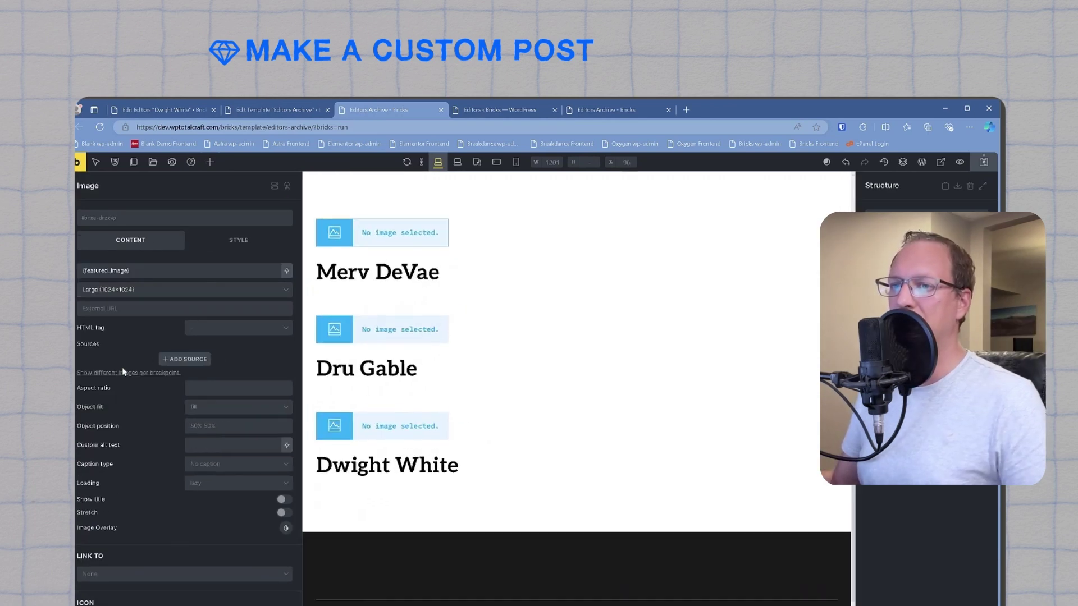
click(184, 290)
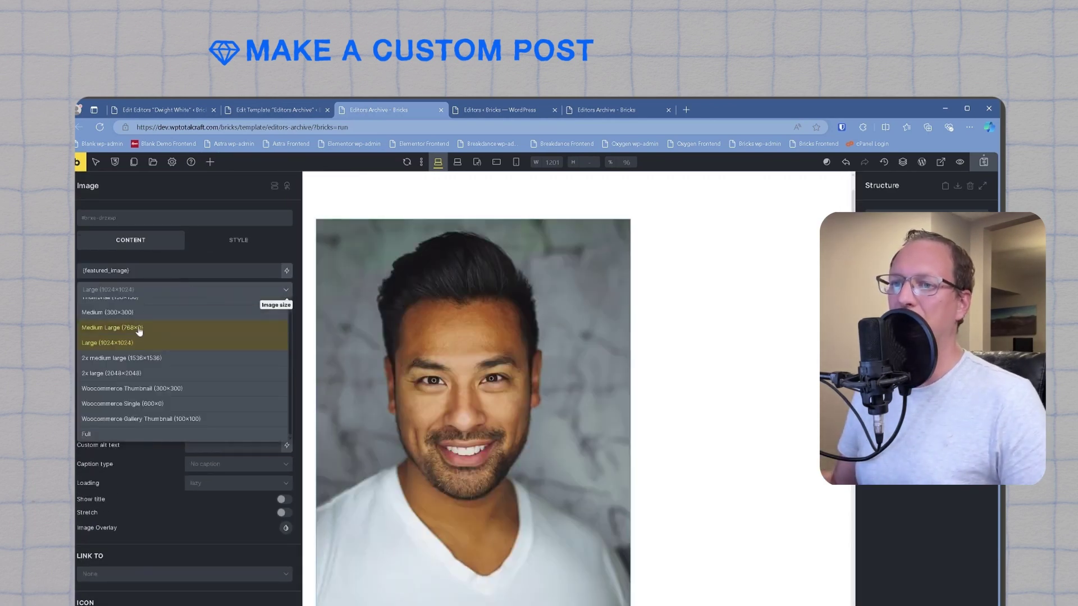
click(138, 330)
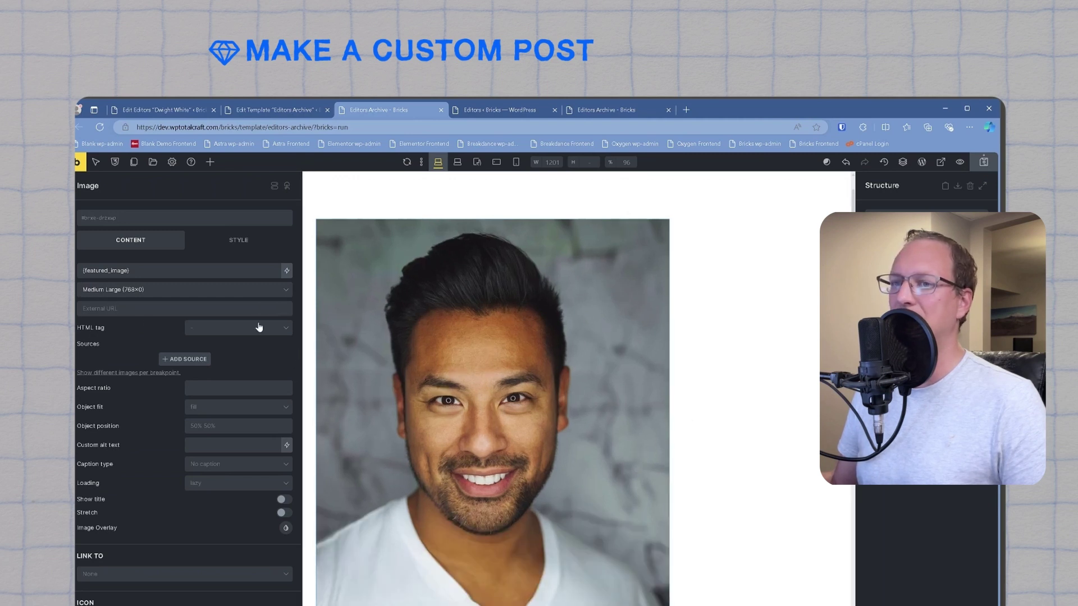
click(162, 291)
click(147, 313)
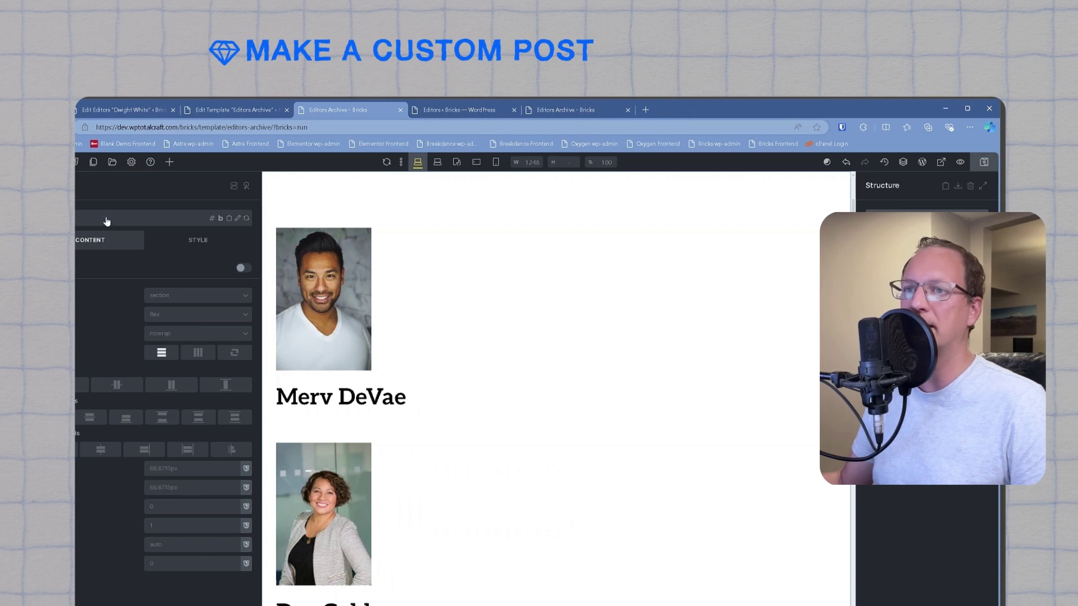
Step: Apply a gap utility class to the loop wrapper so the editor cards sit in a row
click(107, 221)
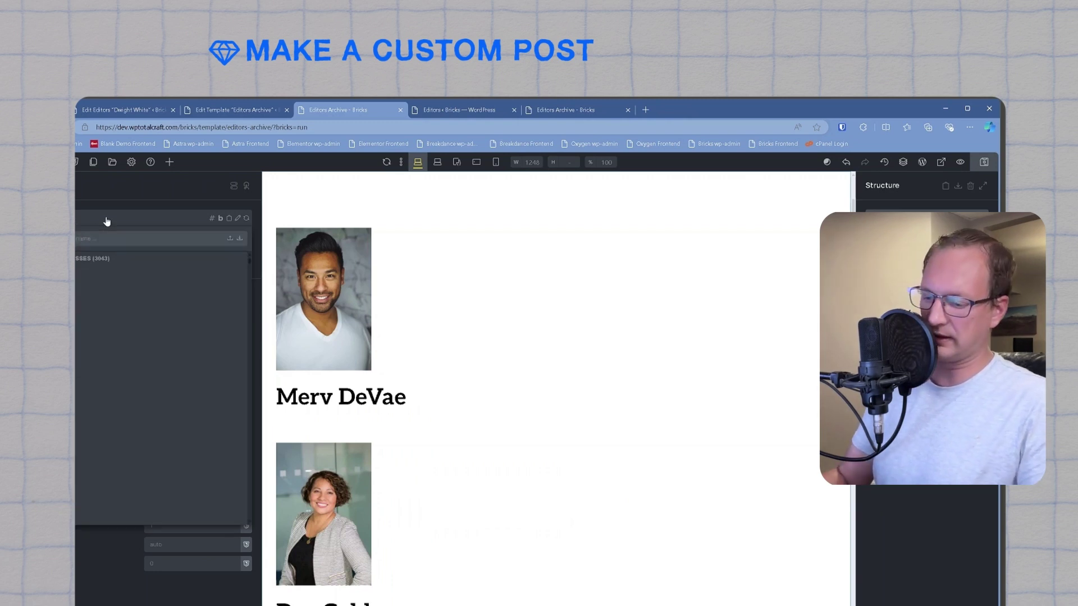
text(gap)
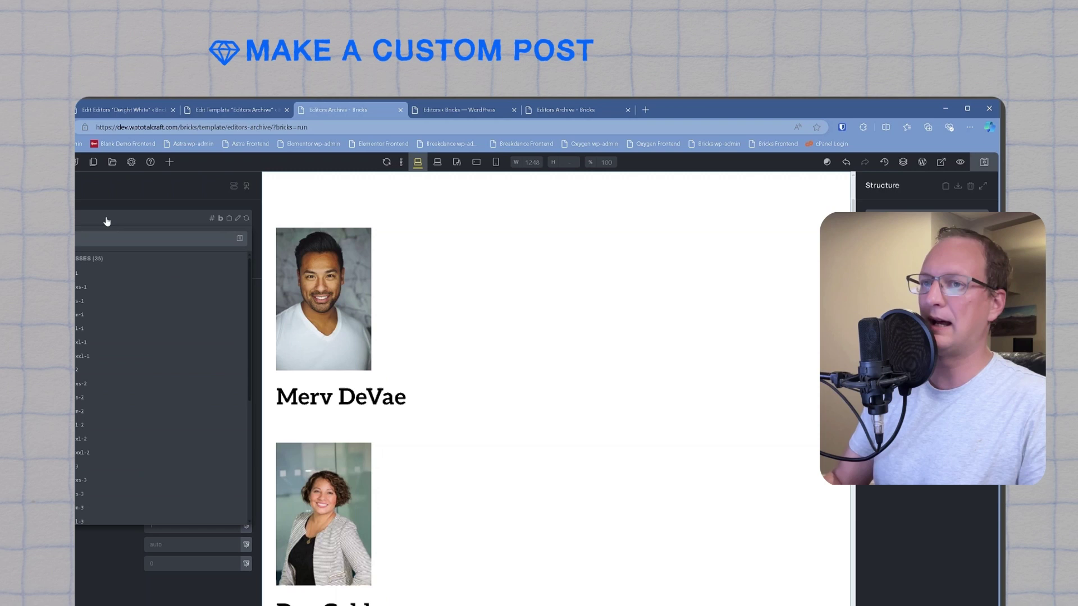
click(78, 488)
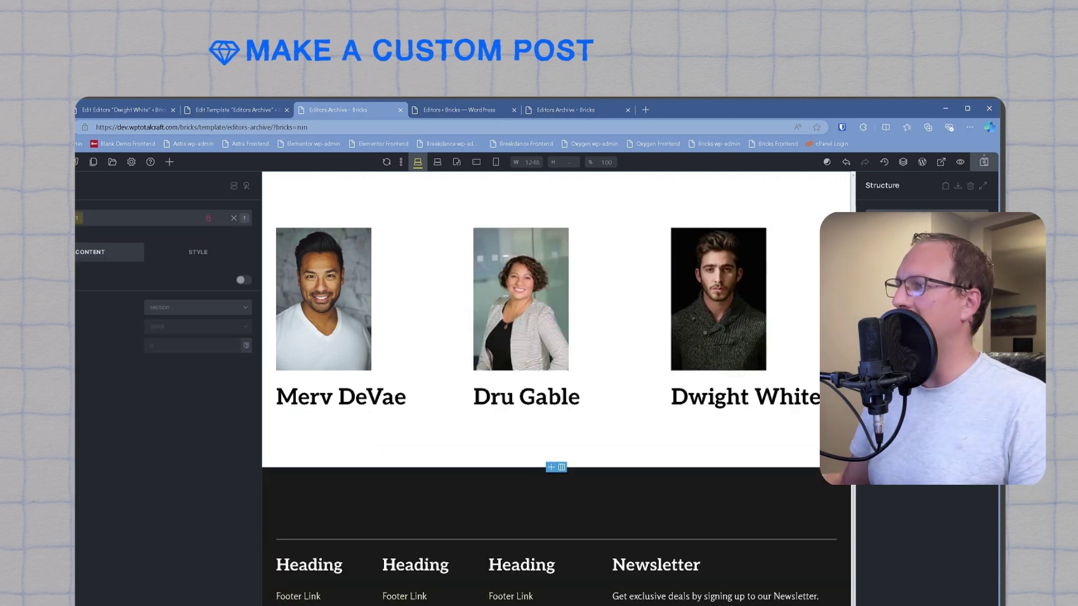
click(393, 314)
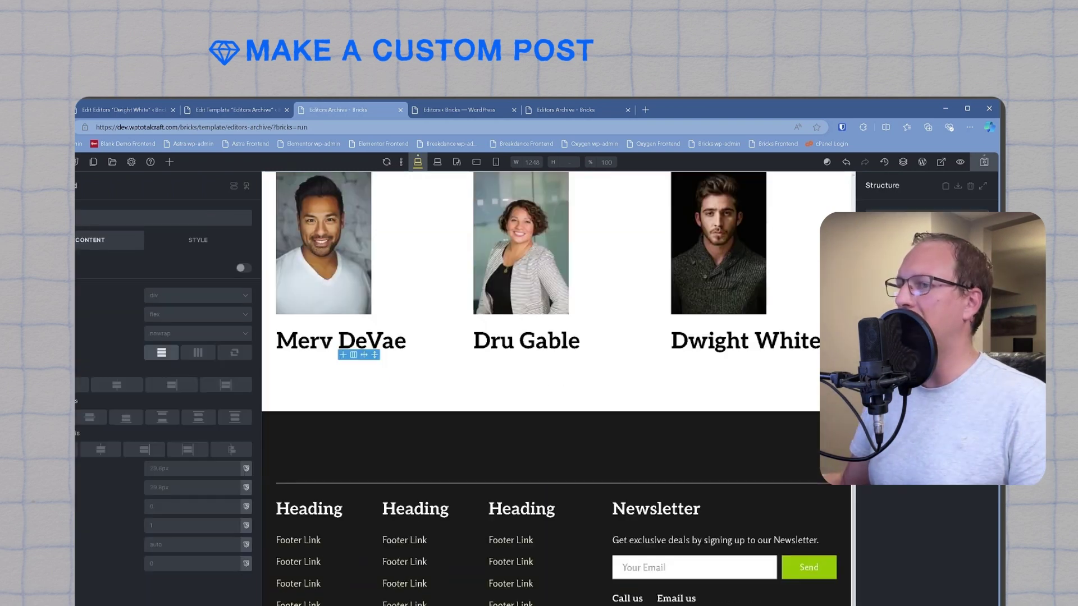
click(178, 224)
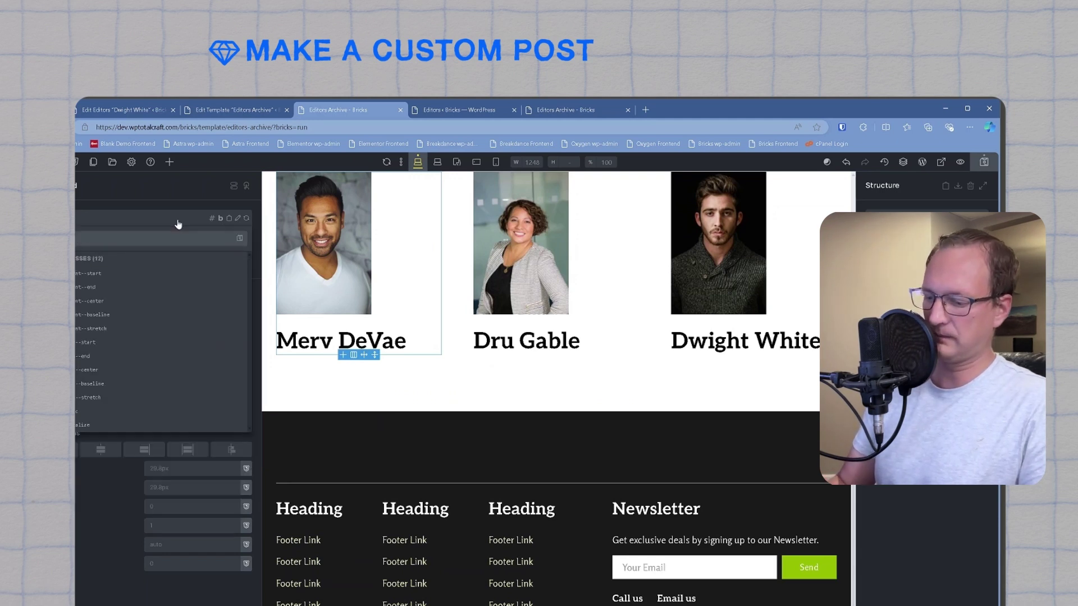
key(BackSpace)
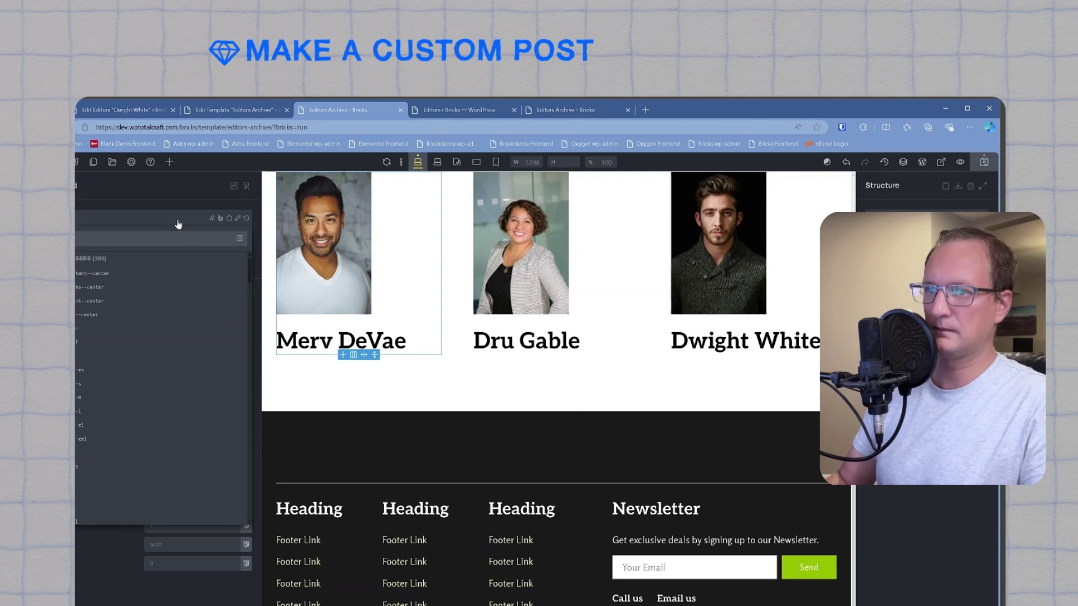
click(163, 359)
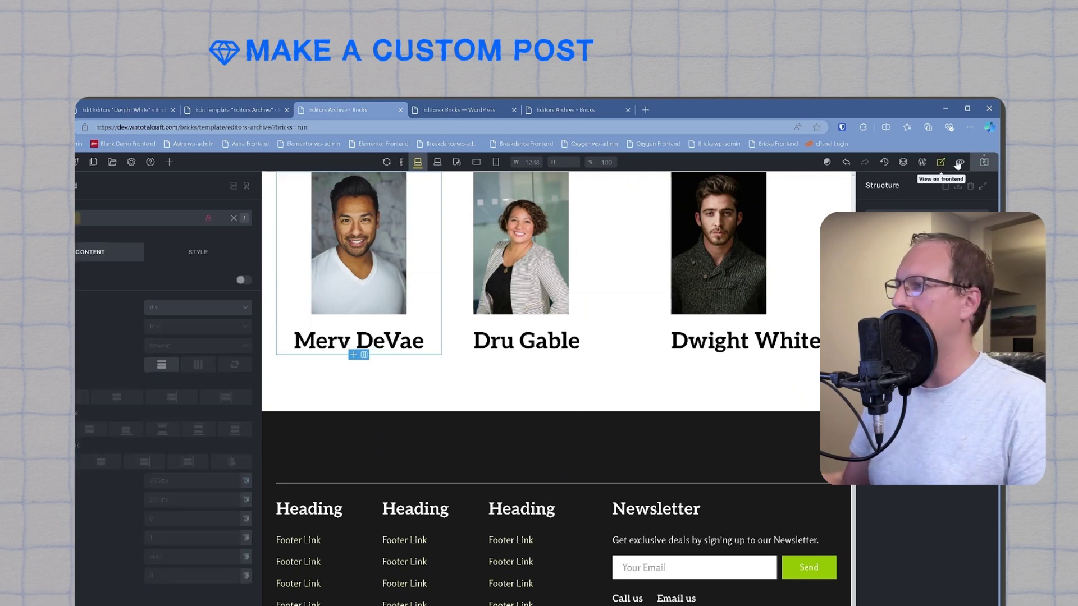
click(550, 108)
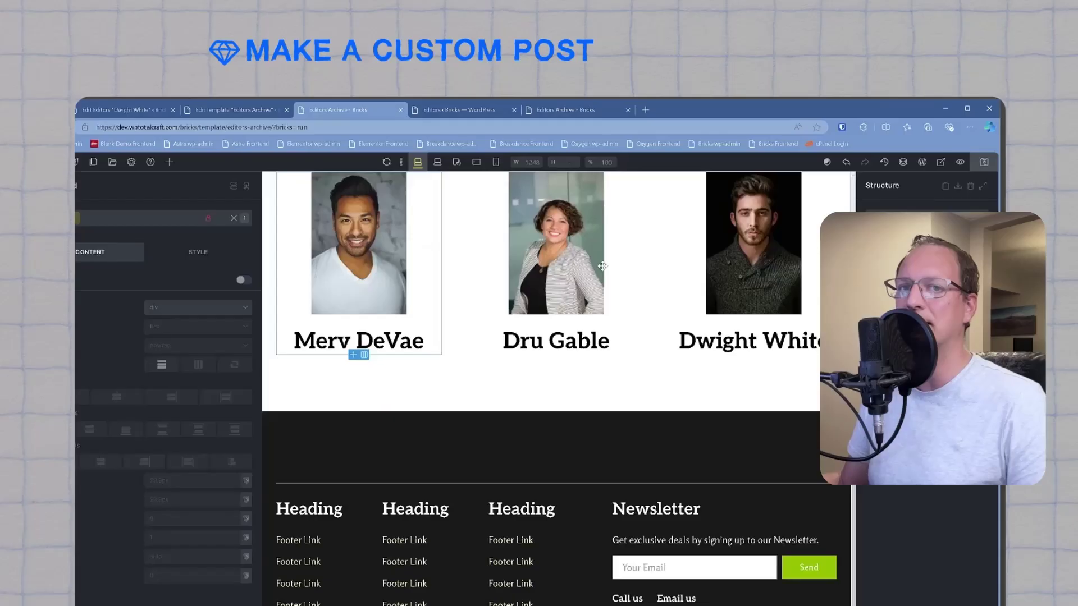
Step: Apply the 'parent' class to the editor card
scroll(556, 387, down, 1)
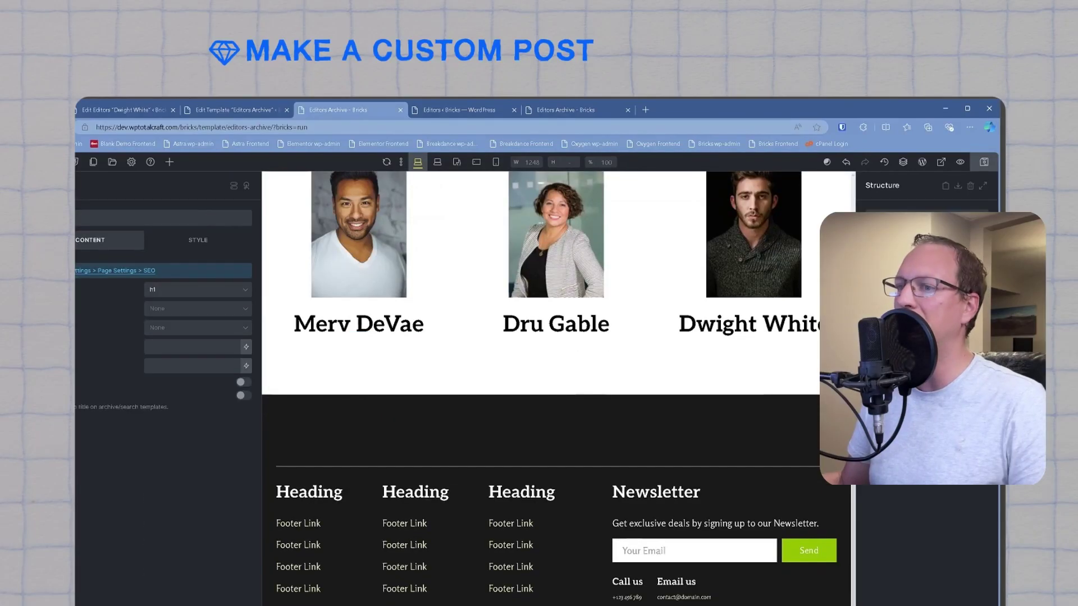
click(356, 318)
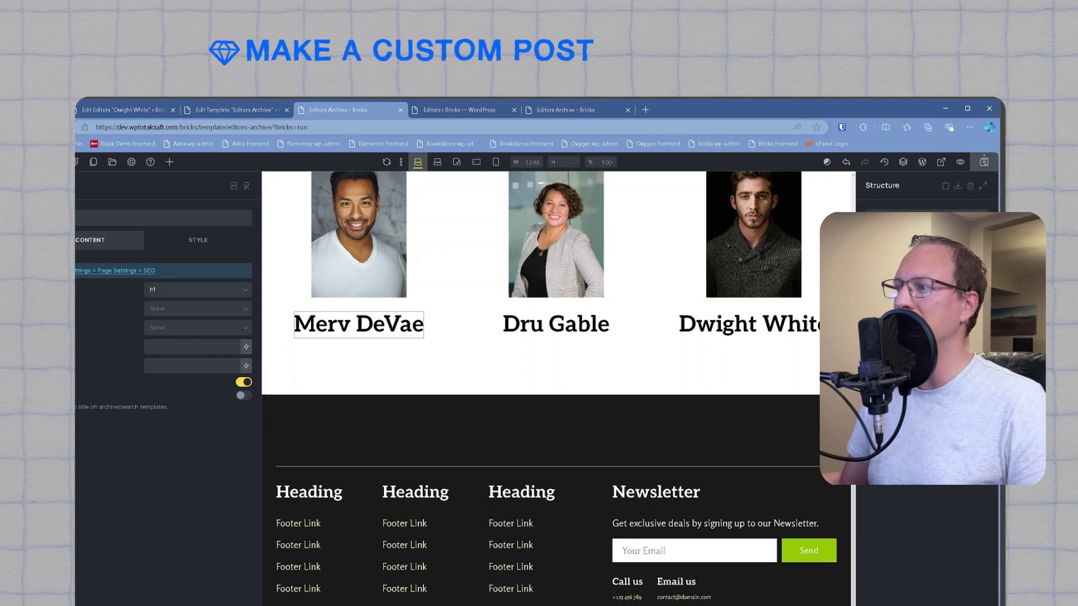
click(133, 218)
text(parent)
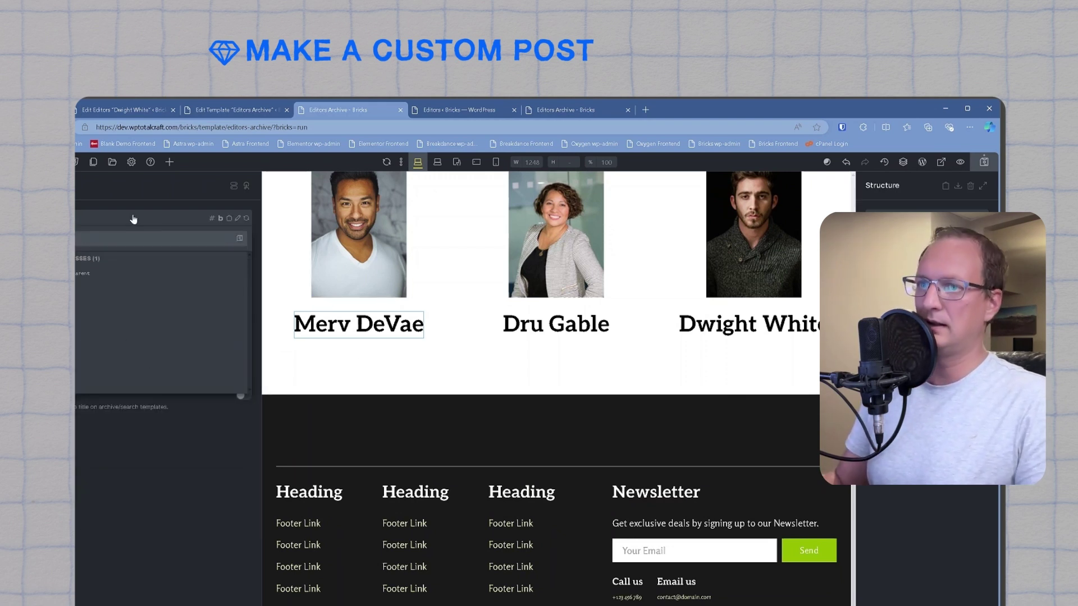
click(92, 273)
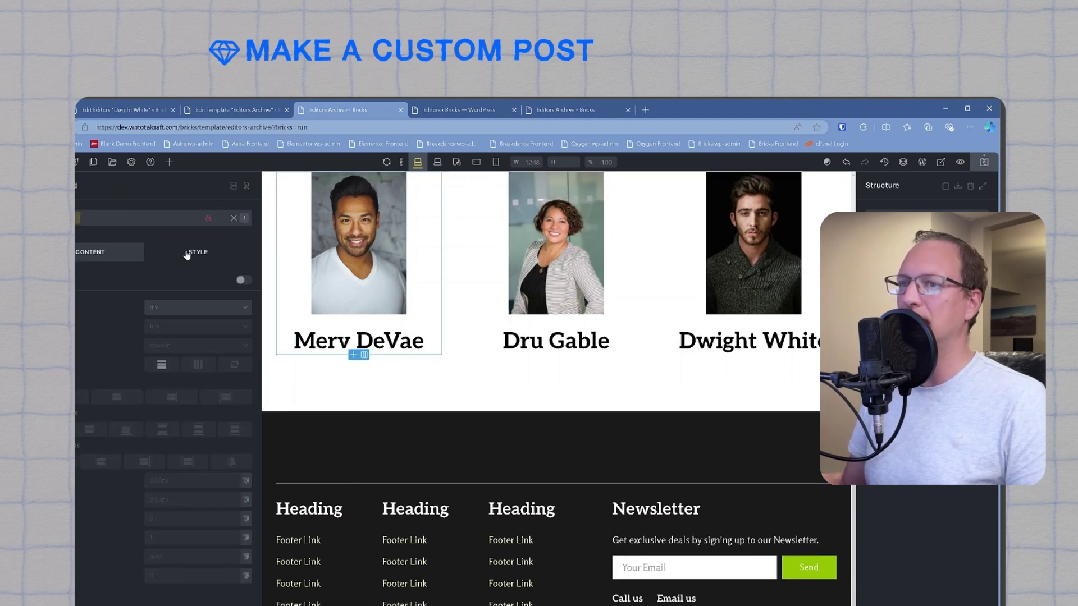
Step: Set the card's Position to relative, save, and view the live editors archive
click(190, 256)
click(149, 284)
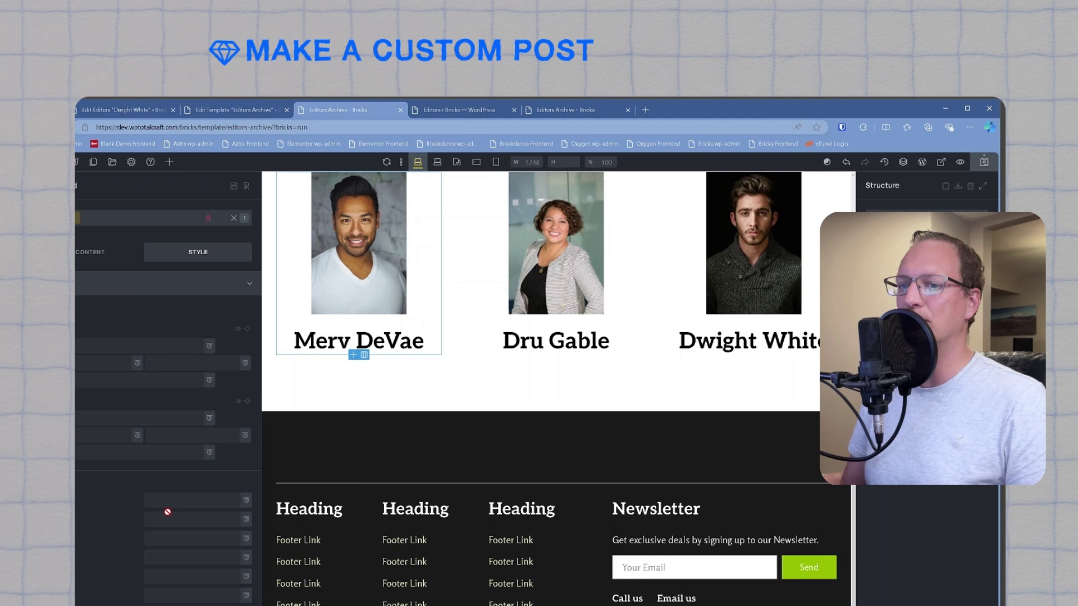
scroll(168, 337, down, 1)
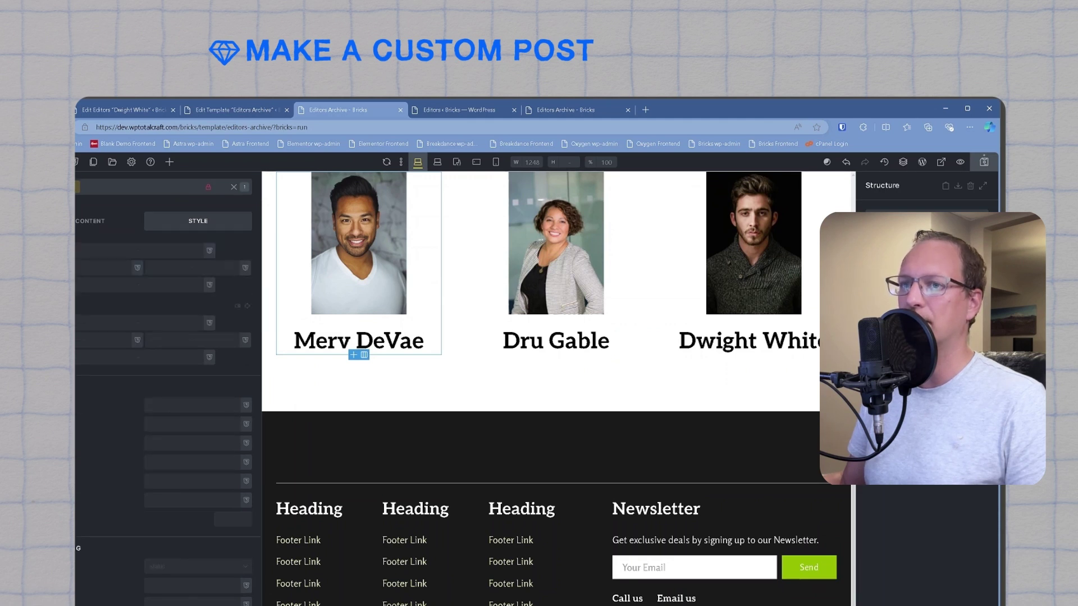
click(207, 567)
click(177, 593)
click(984, 161)
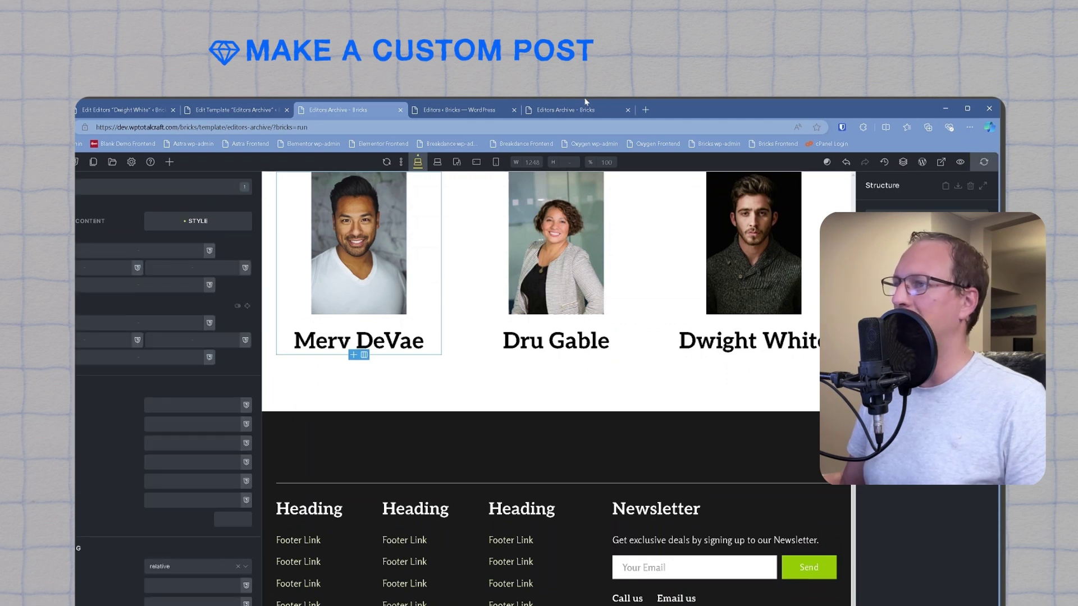
click(589, 111)
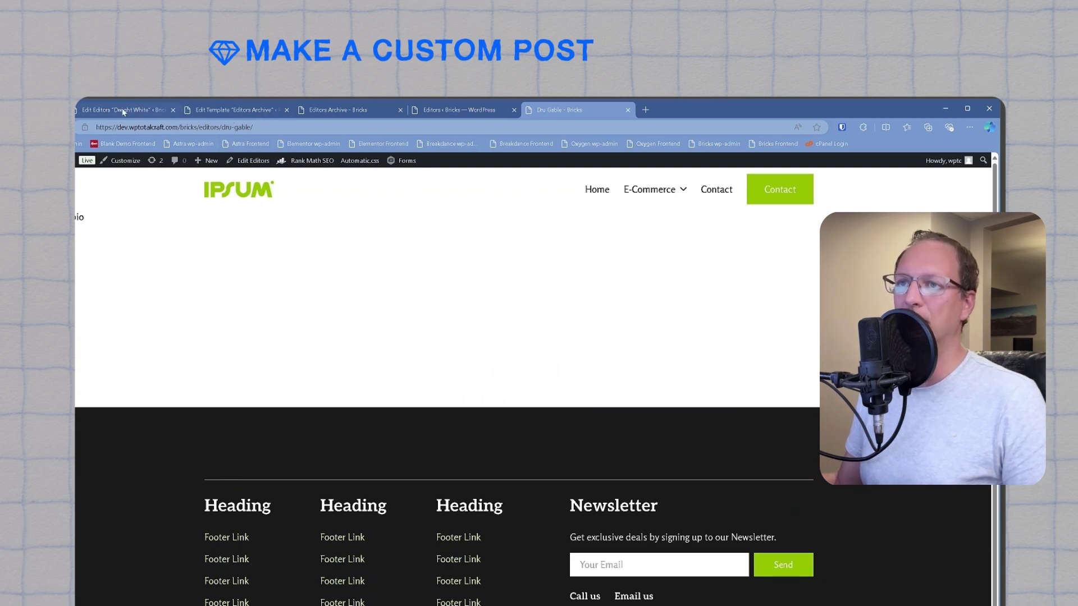
Step: Add a new Bricks template named 'Editor Single', publish it and edit it with Bricks
click(219, 111)
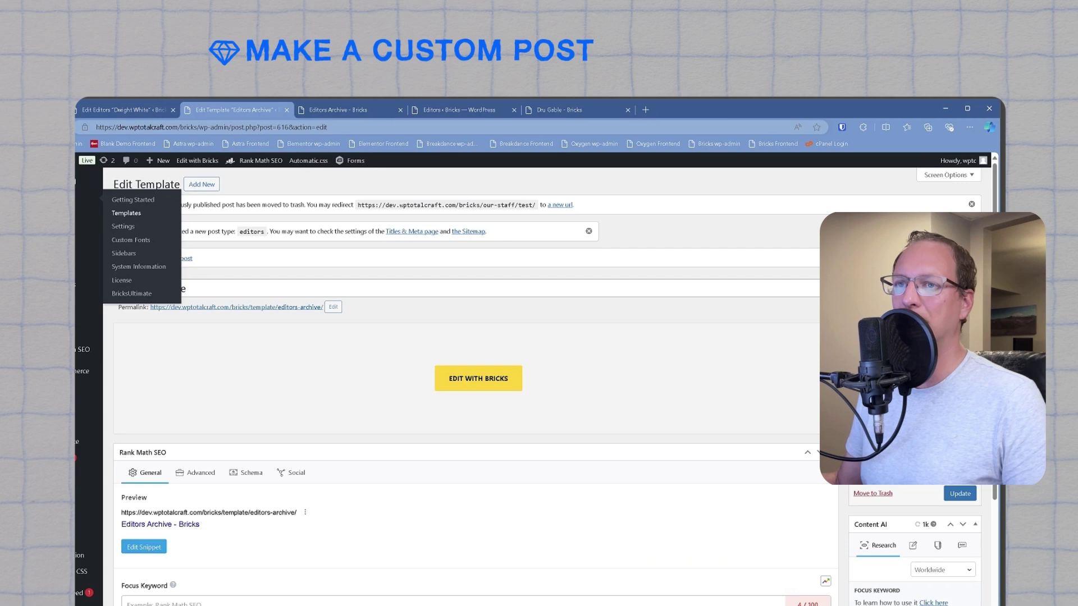
click(126, 213)
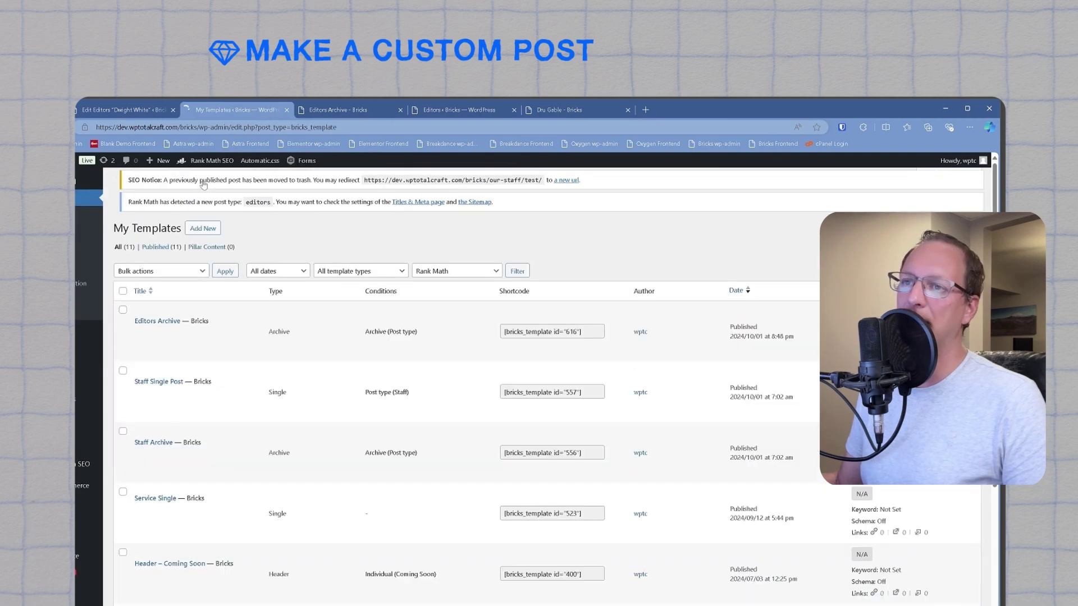
click(203, 185)
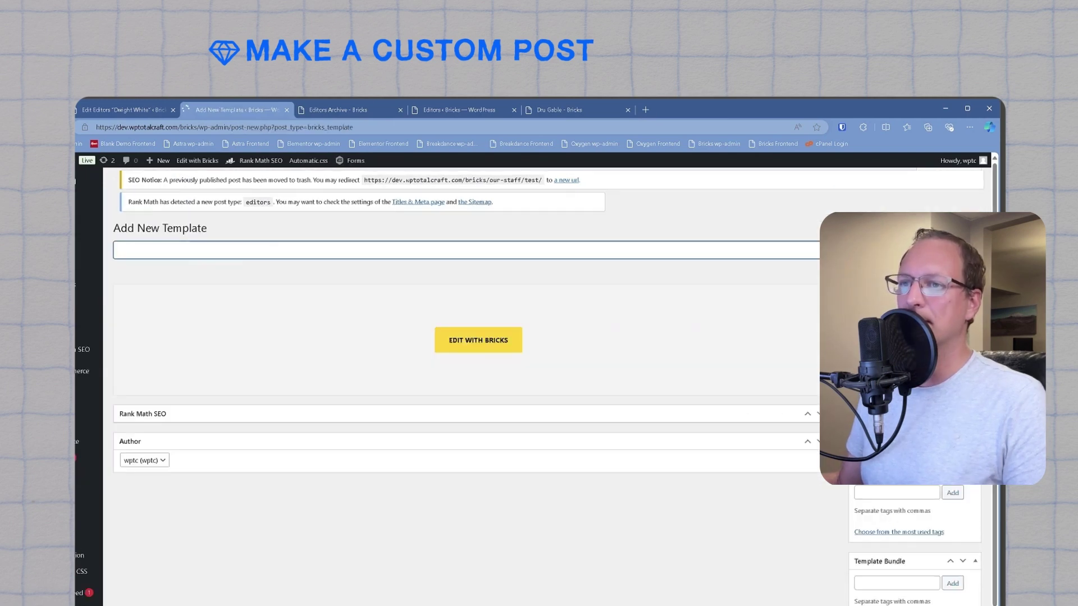
text(Editor Single)
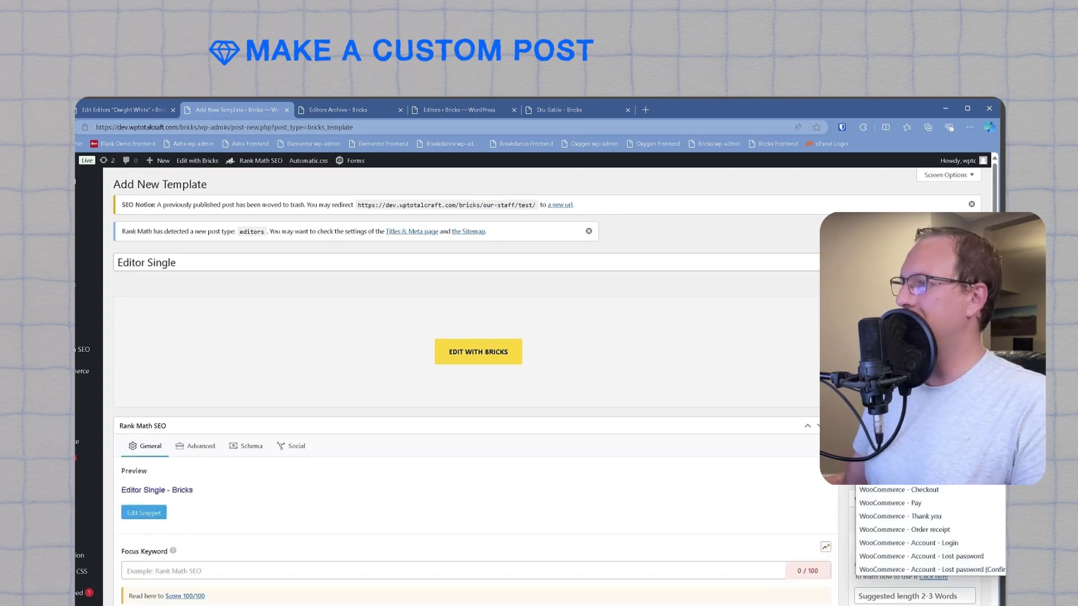
click(726, 465)
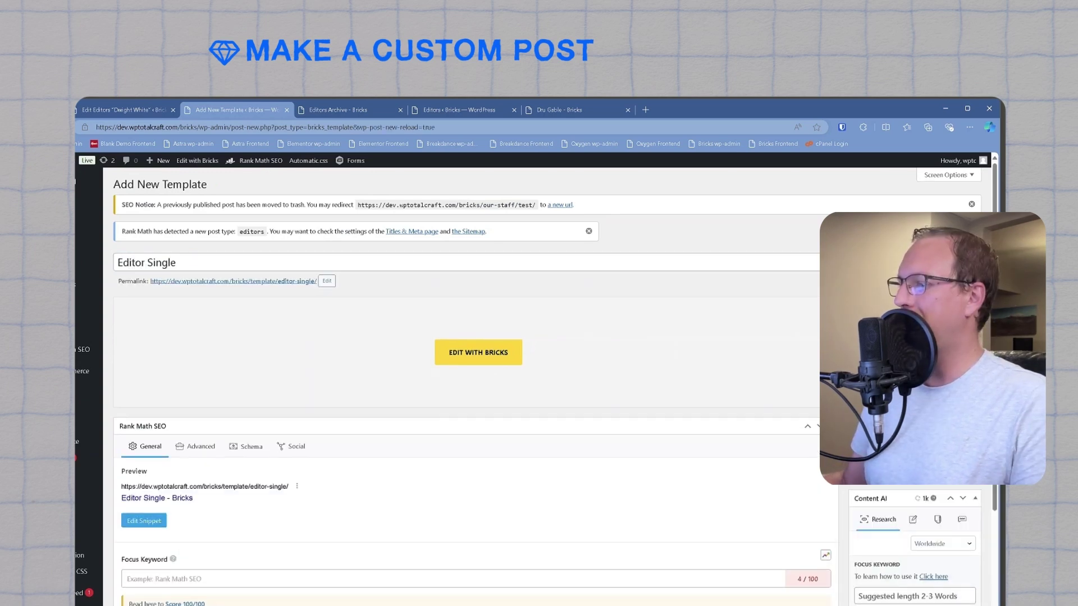
click(473, 352)
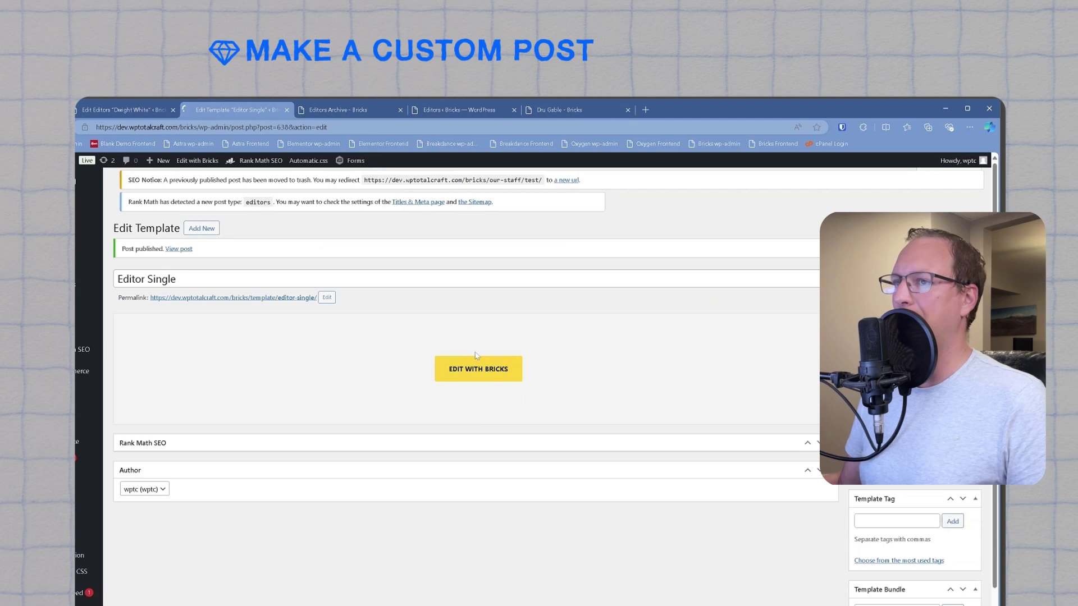
click(471, 378)
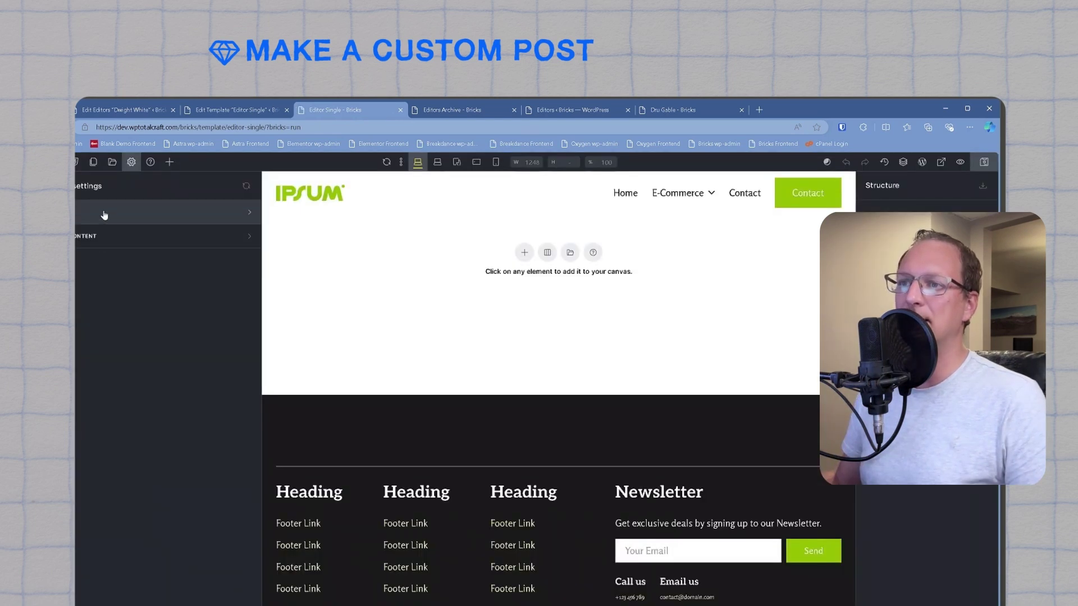
Step: Add a display condition applying the template to the editors' post type, then save
click(104, 215)
click(144, 253)
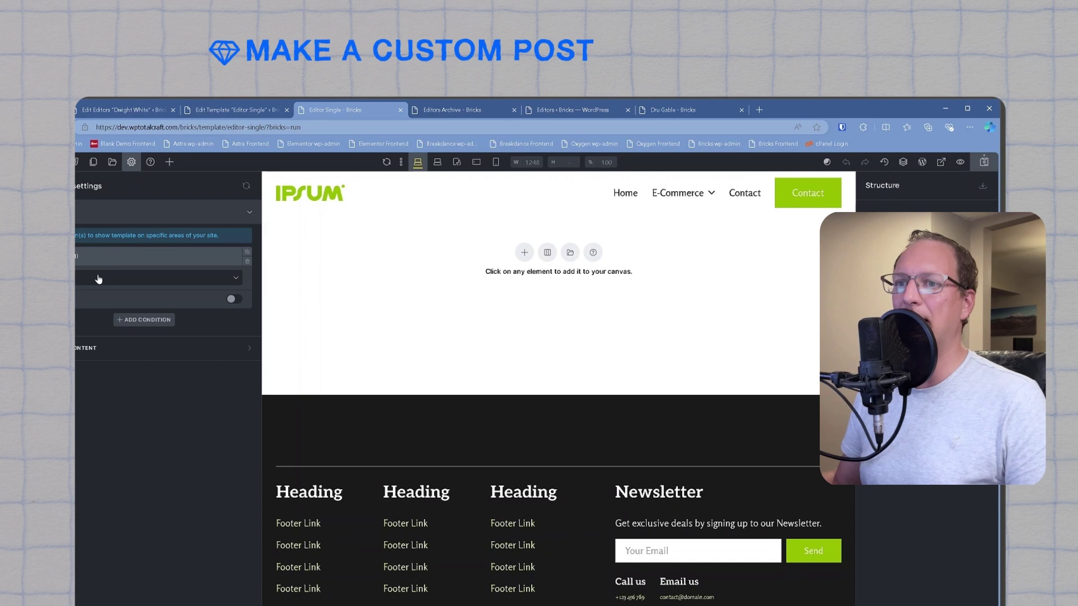
click(97, 277)
click(93, 325)
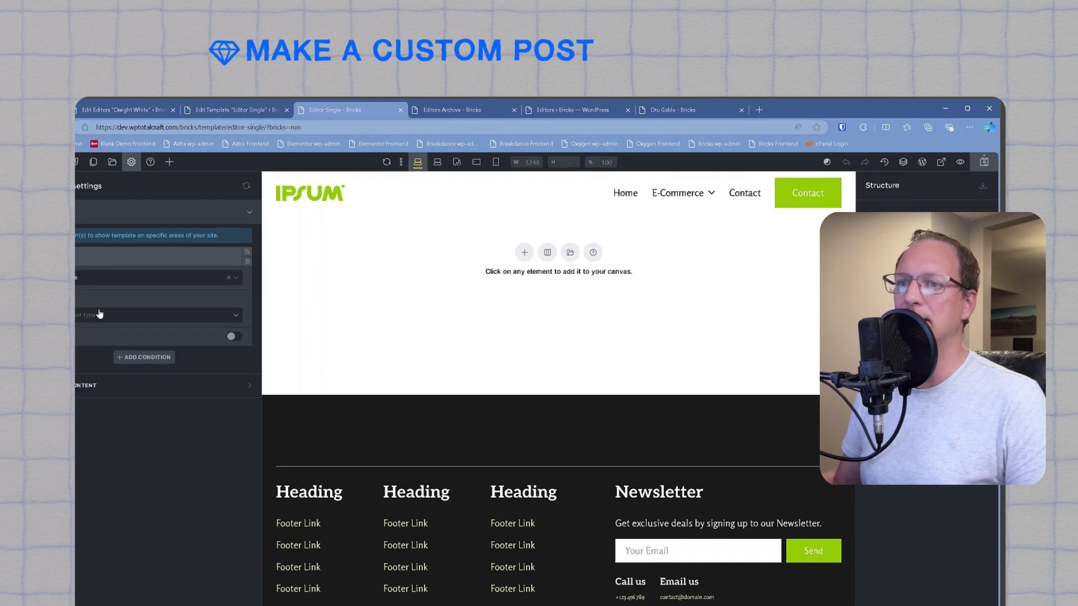
click(101, 318)
click(83, 381)
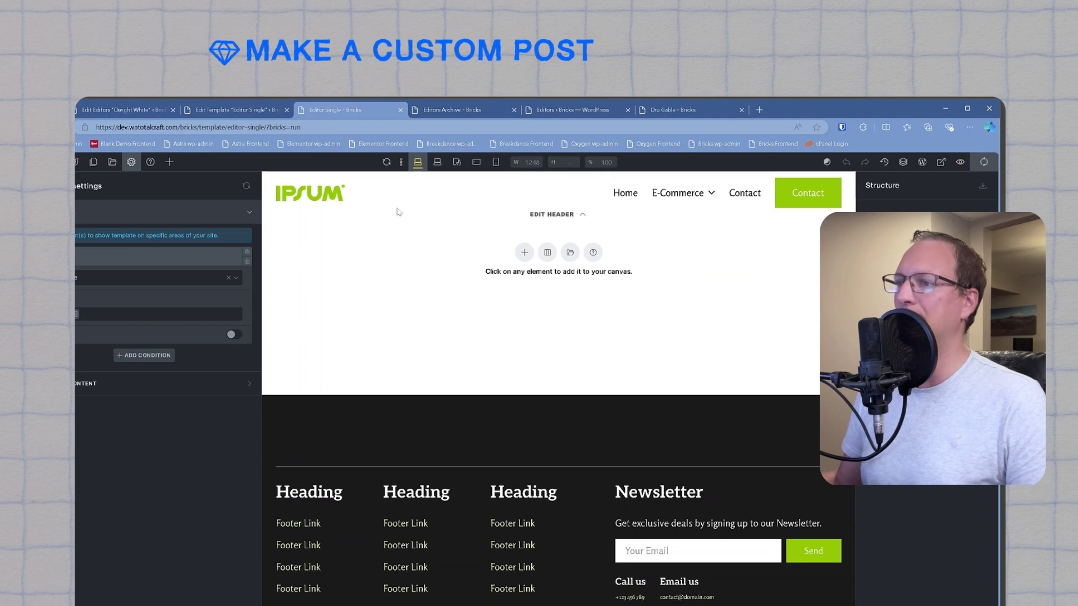
key(ctrl+s)
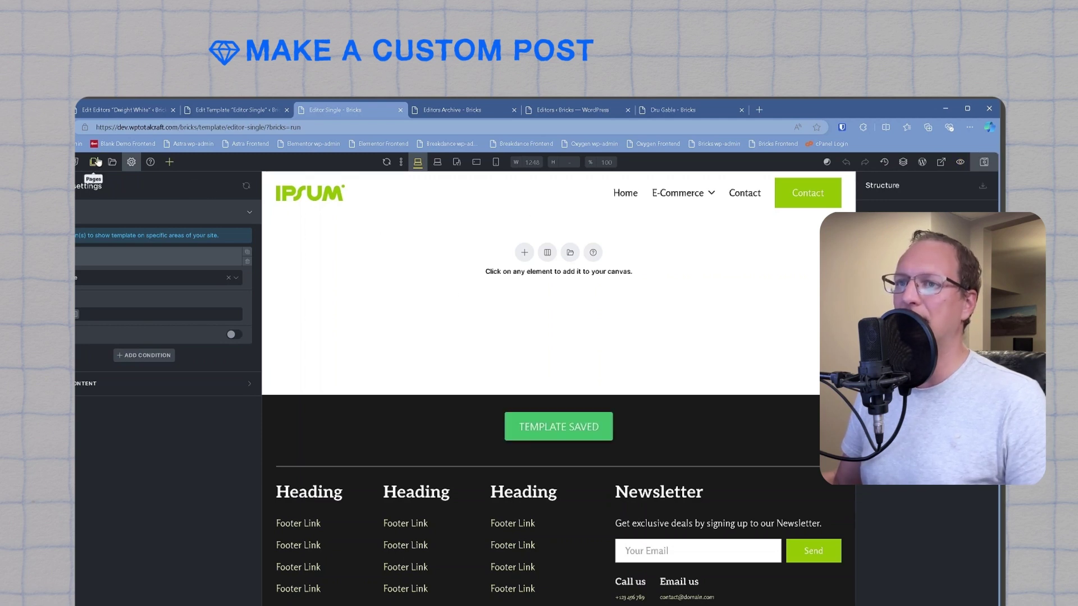
Step: Drop a Section holding a Post Title element onto the canvas, save, and open the editor's live page
click(169, 162)
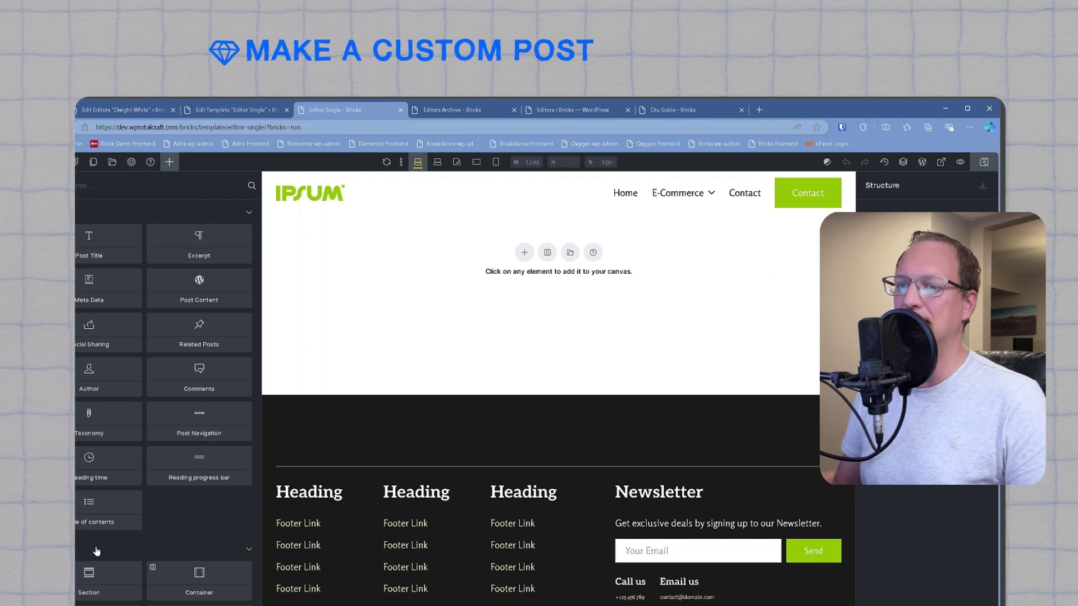
drag(89, 578, 456, 360)
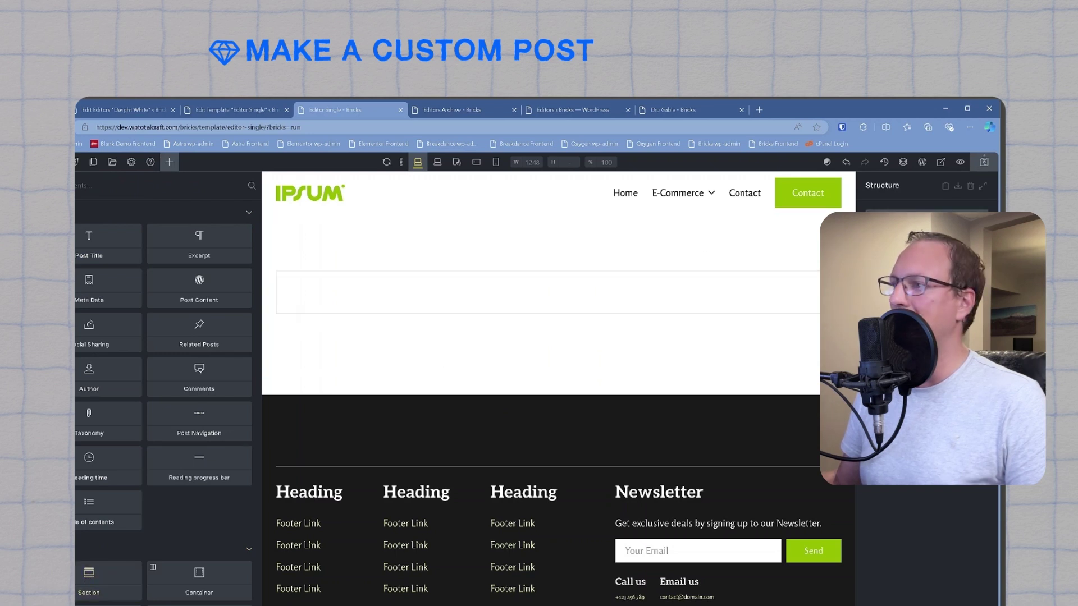
click(168, 162)
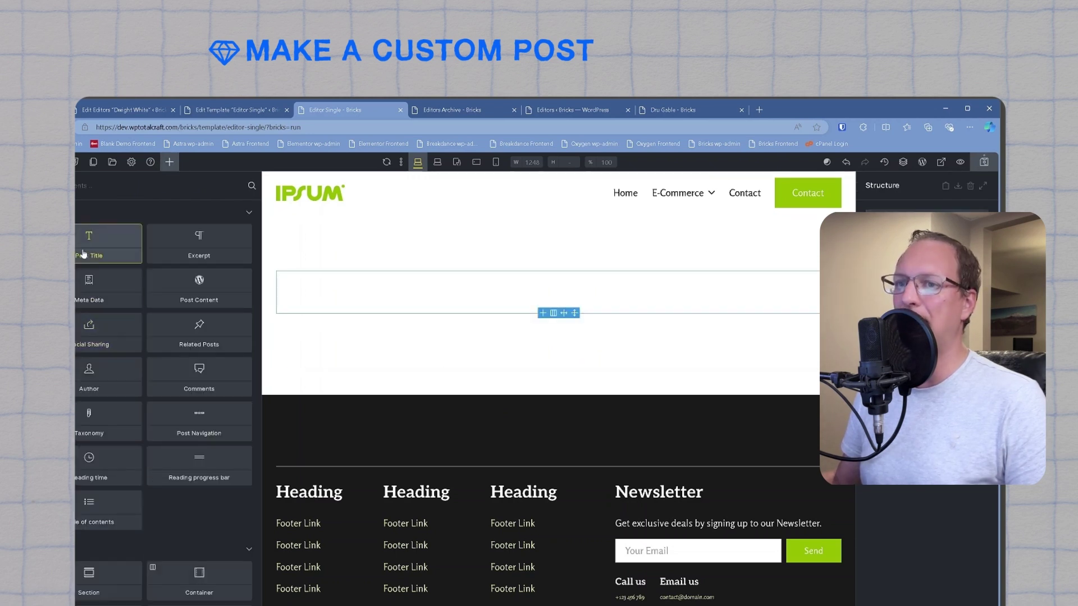
drag(147, 245, 539, 289)
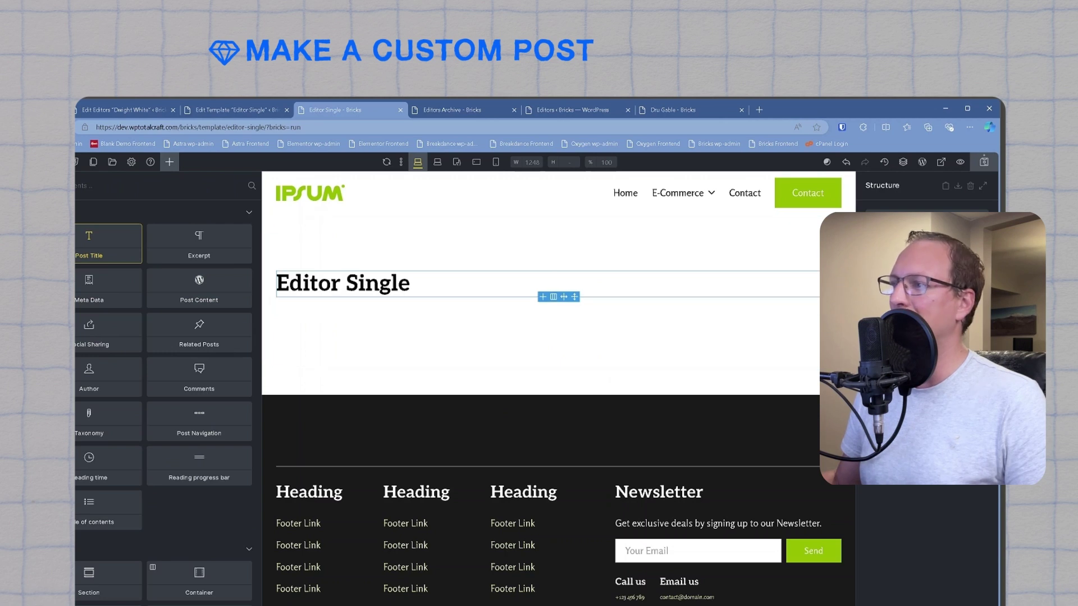
click(985, 166)
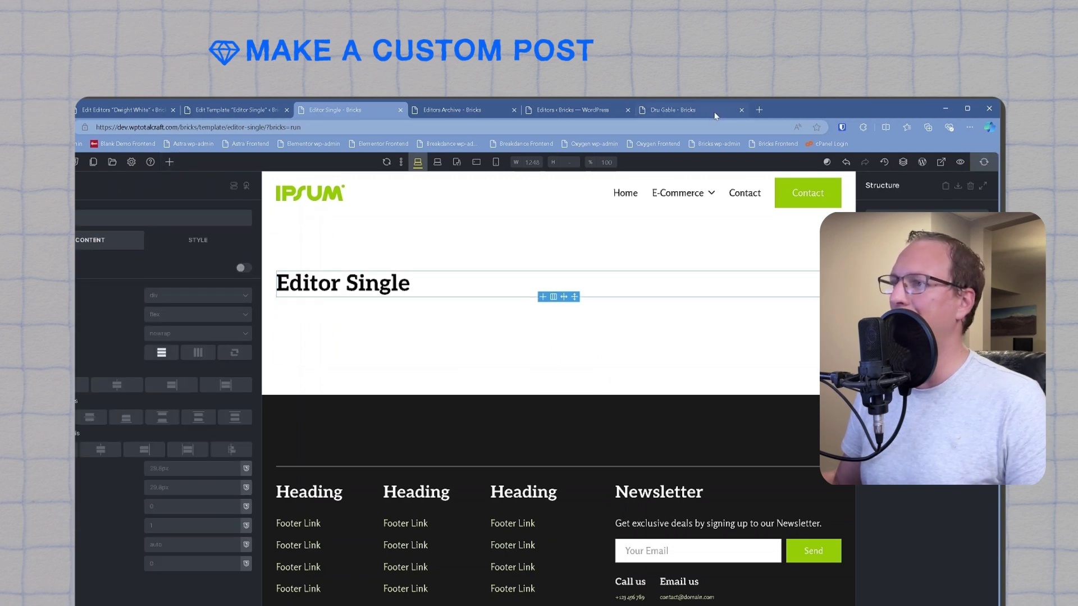
click(688, 108)
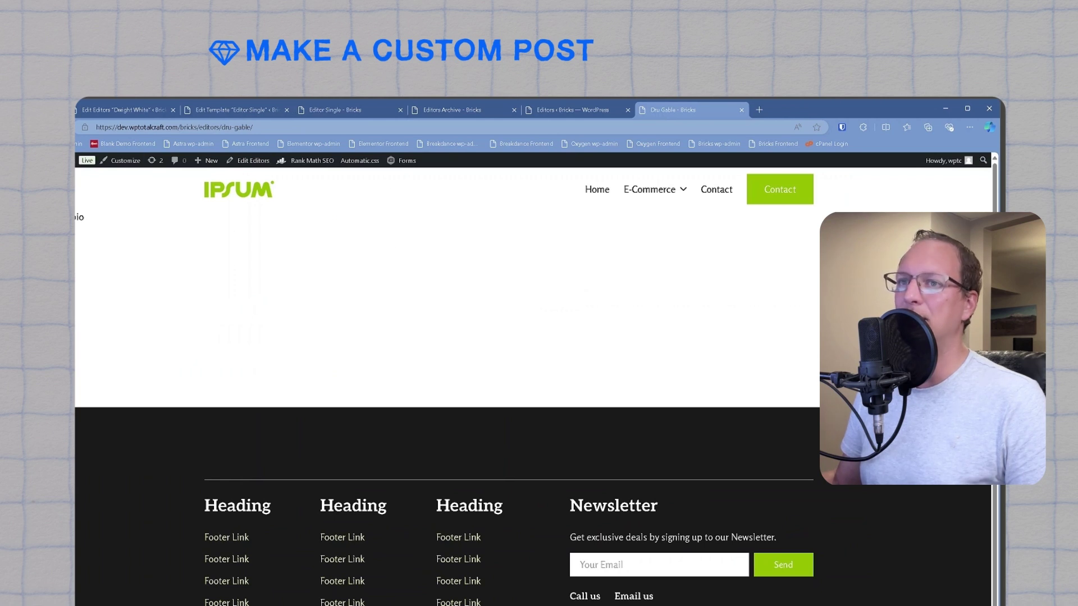
Step: Reload the editor's live page, check the name heading, then return to the builder
key(F5)
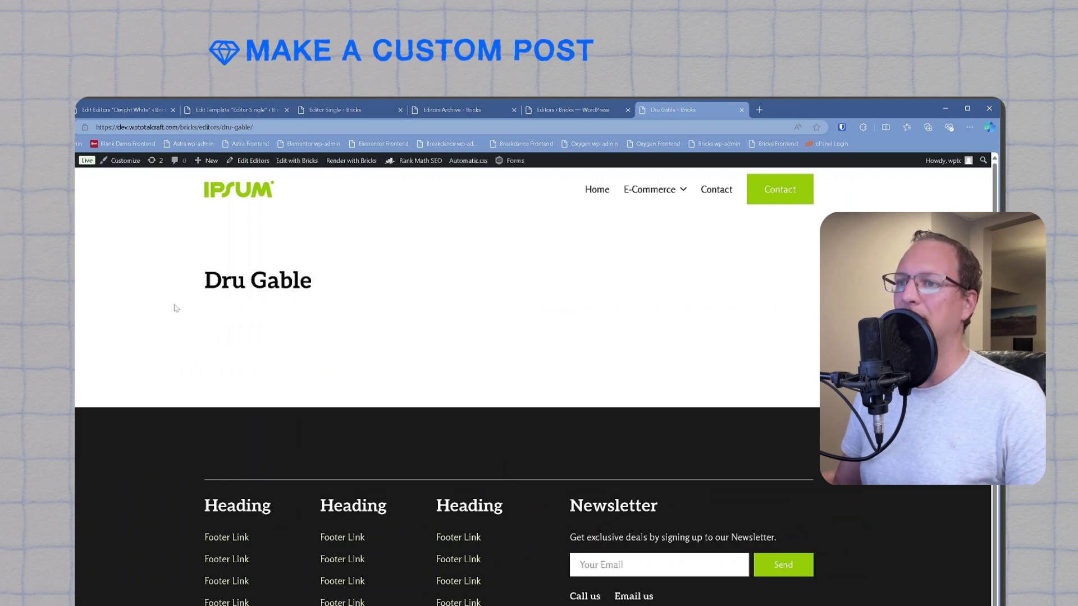
drag(173, 305, 363, 318)
click(271, 310)
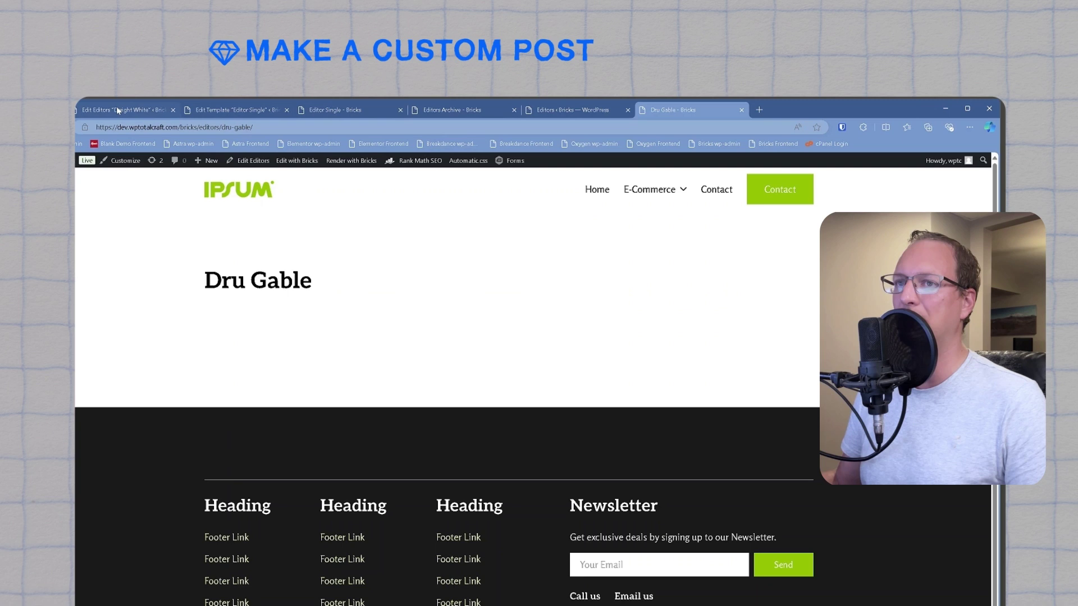
click(335, 110)
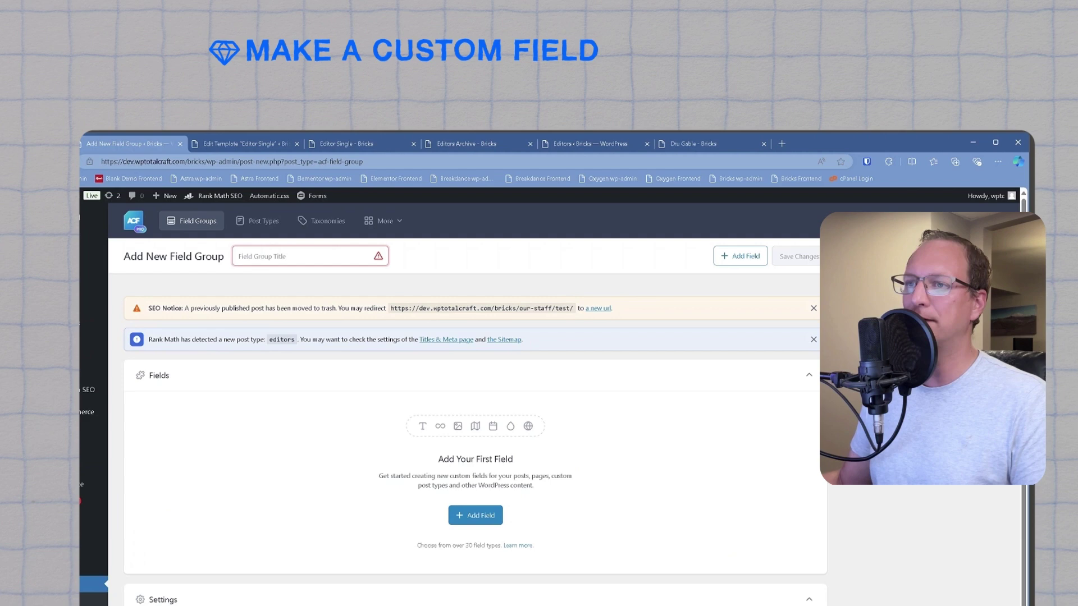
Step: Title the field group 'Editor' and add an Email-type field labelled Email
text(Editor)
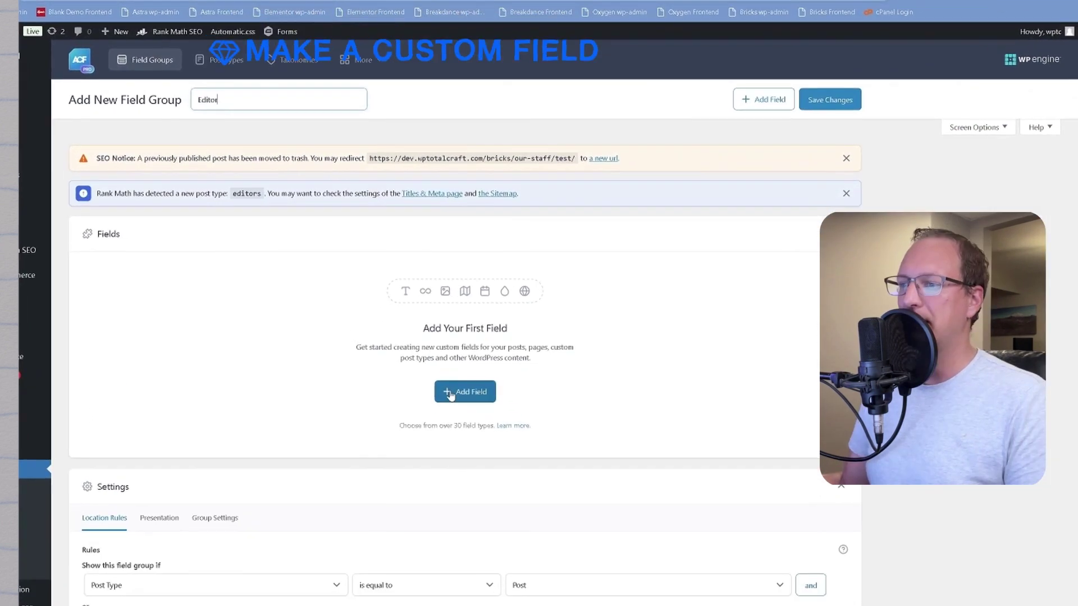
click(449, 395)
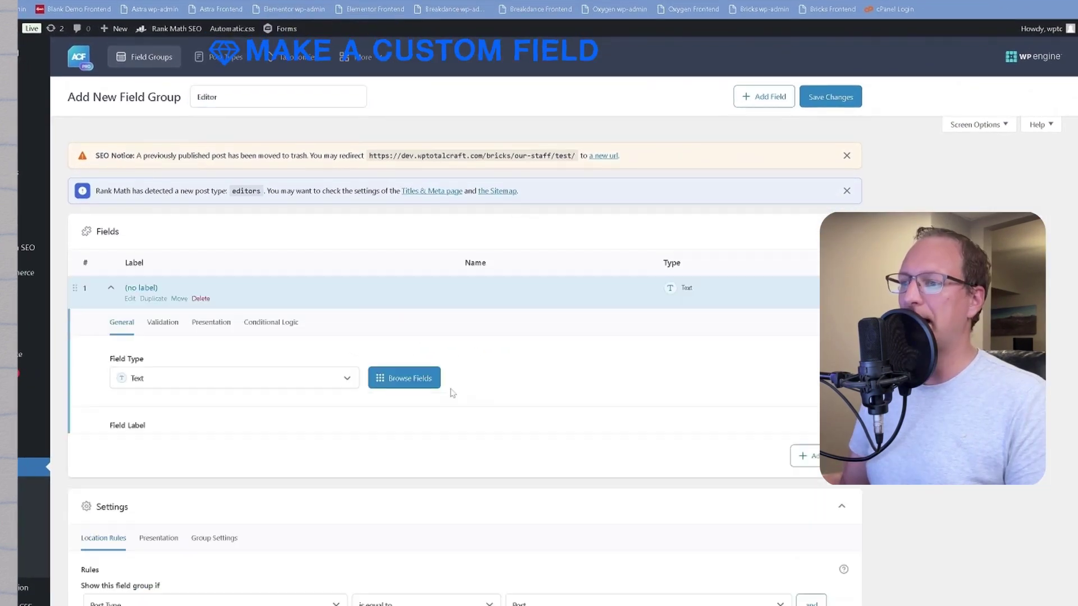
click(215, 384)
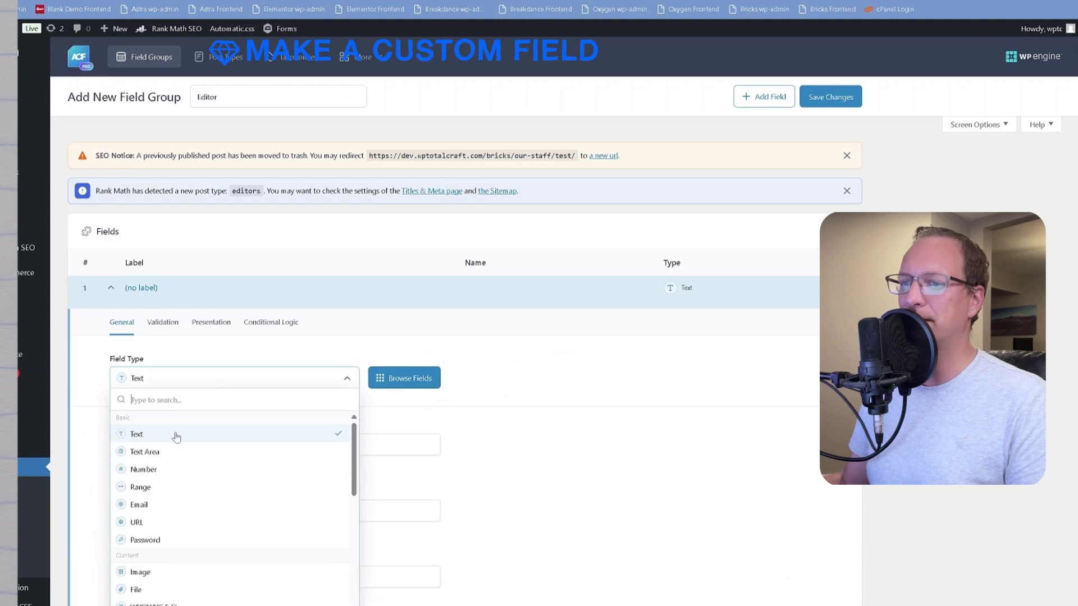
click(168, 502)
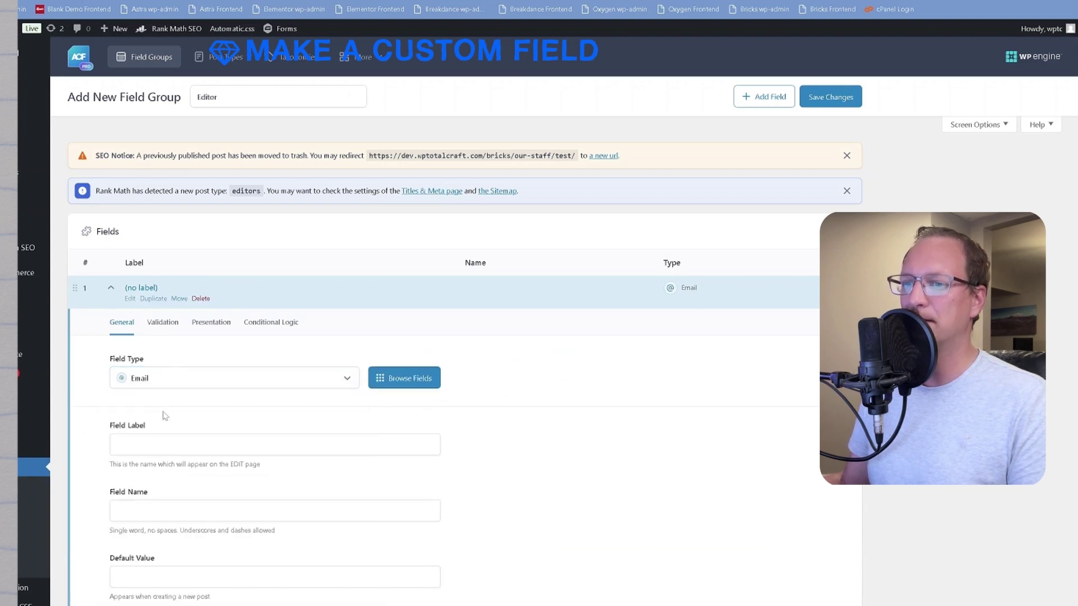
click(274, 444)
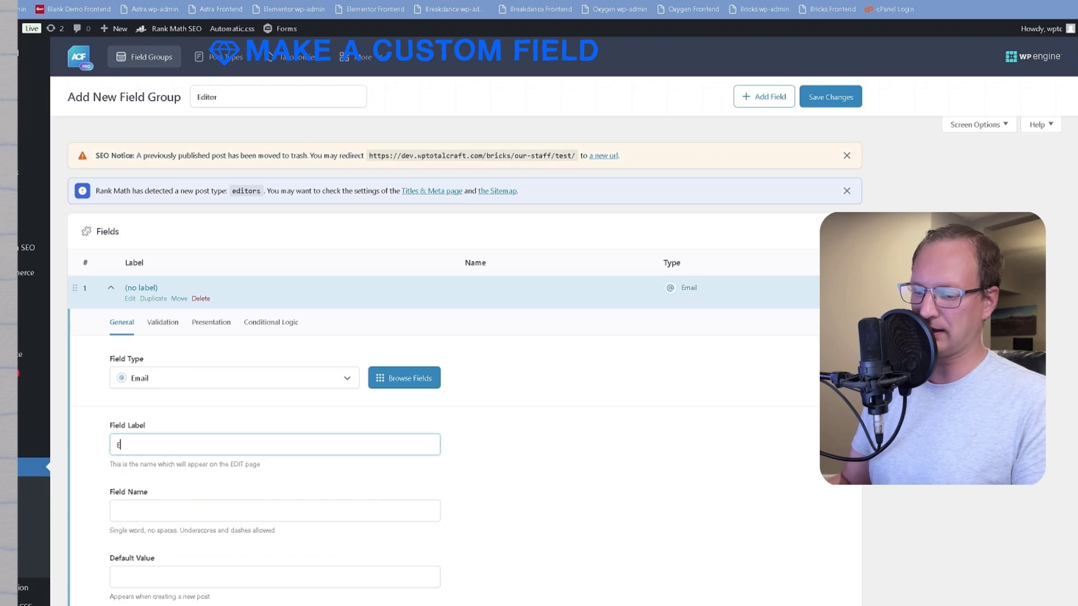
text(mail)
scroll(170, 380, down, 3)
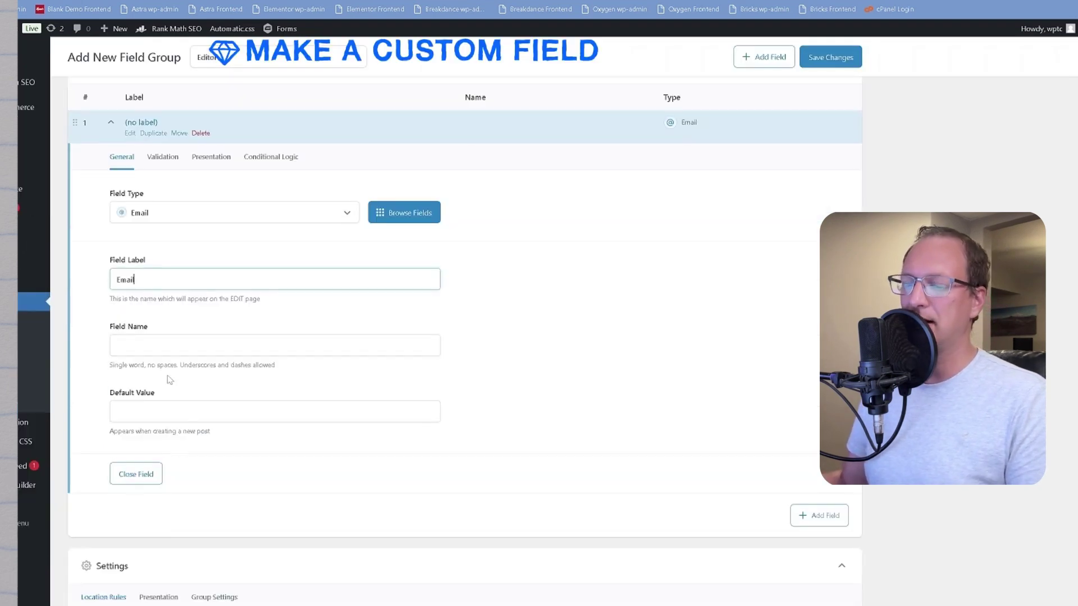
key(Tab)
Step: Add a second field of type Number labelled 'Phone'
click(818, 515)
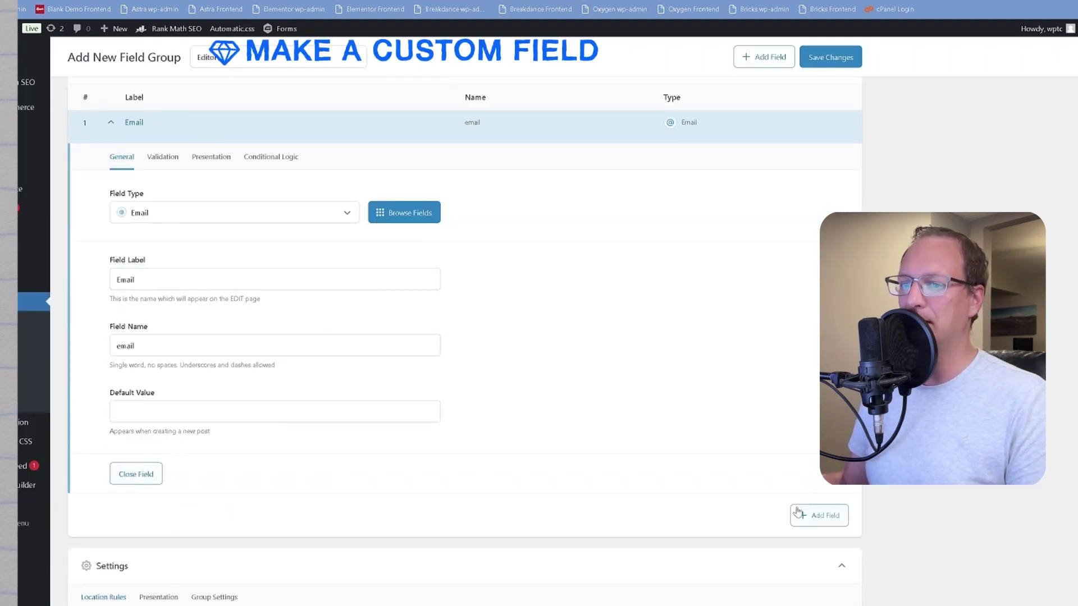
click(155, 491)
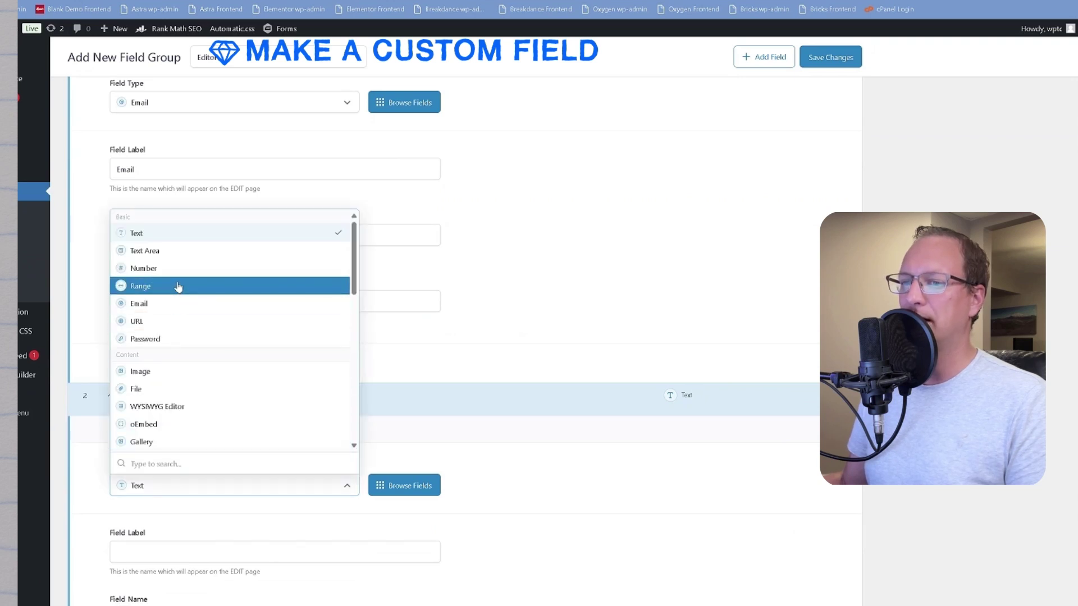
click(178, 270)
scroll(202, 428, down, 2)
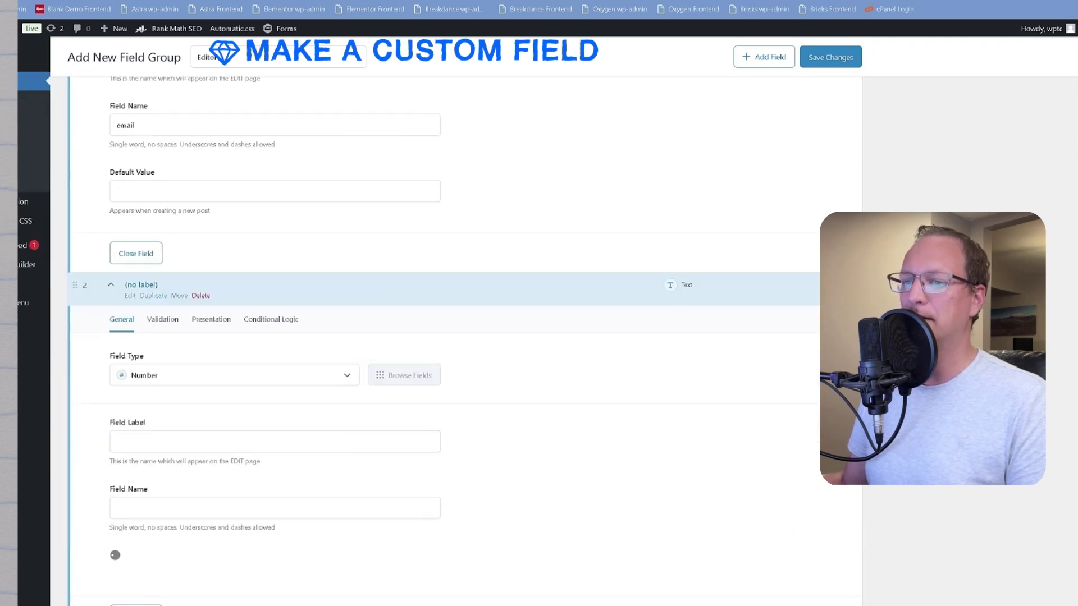
click(292, 442)
text(Phone)
key(Tab)
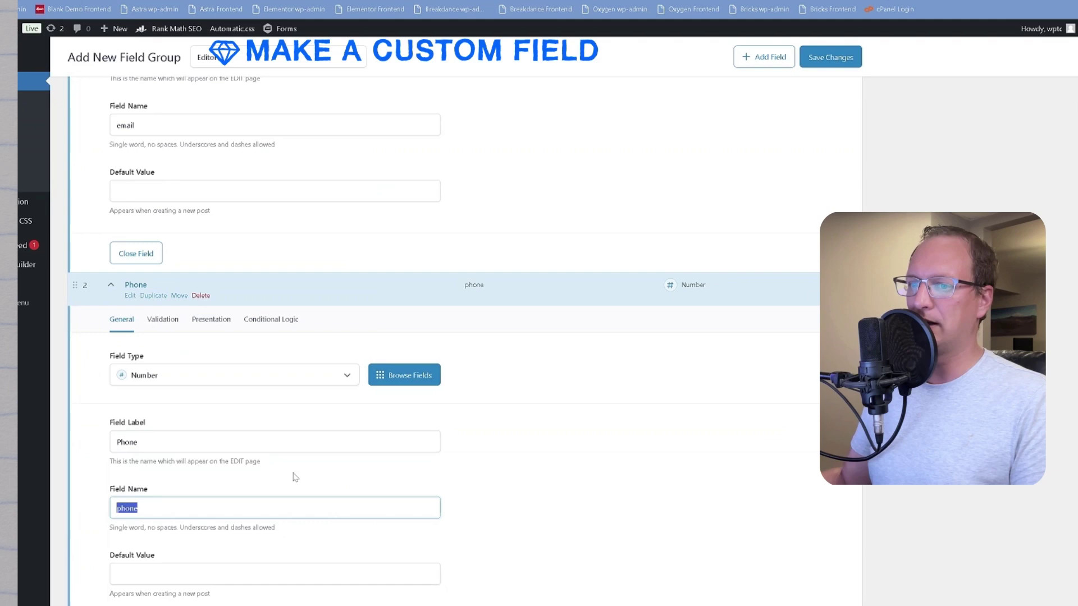
Step: Set the location rule to Post Type is equal to Editors
scroll(297, 471, down, 3)
scroll(544, 320, up, 5)
scroll(284, 449, down, 7)
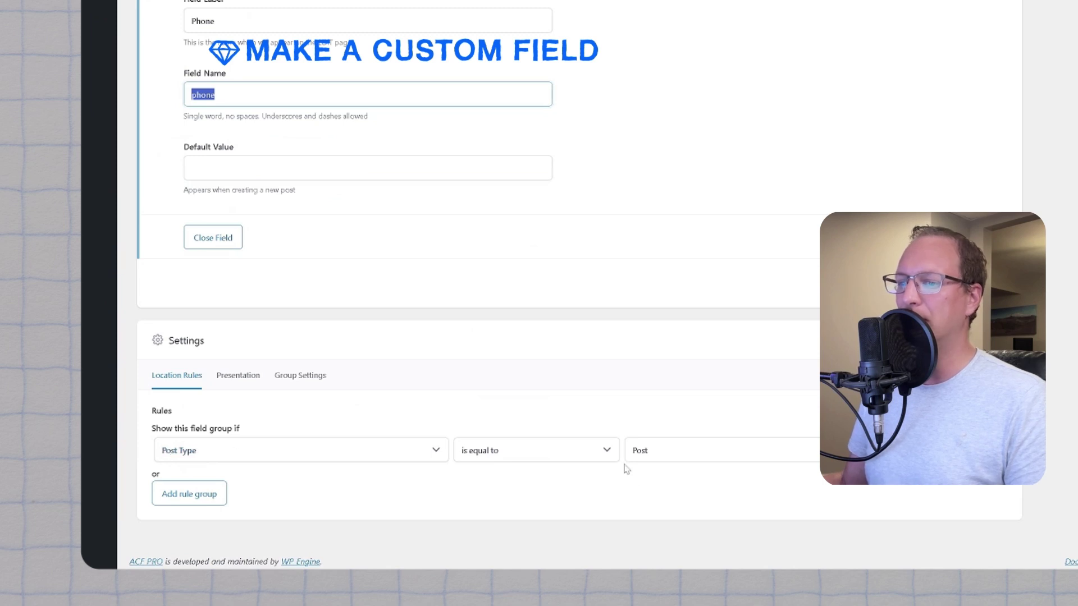
click(665, 454)
click(697, 296)
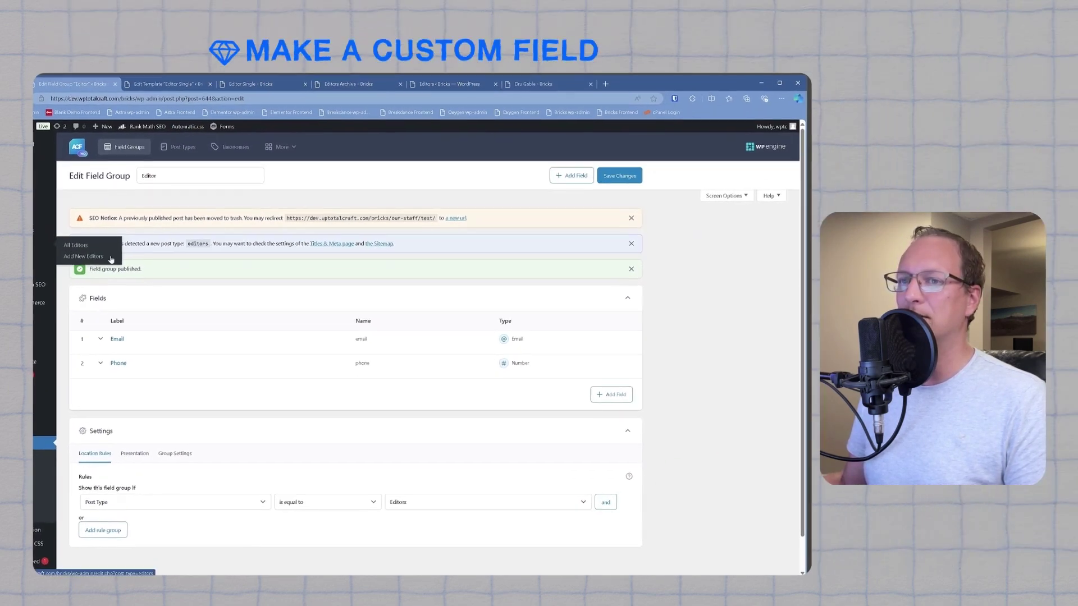
Step: Open an Editors post, fill in its Email field and start entering the phone number
click(111, 257)
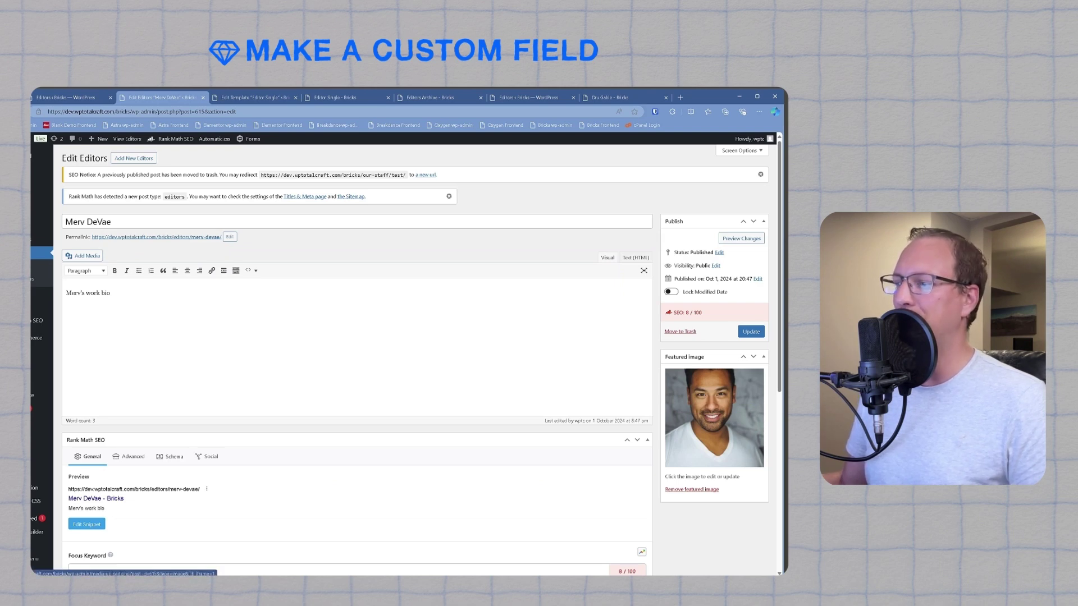
scroll(714, 418, down, 5)
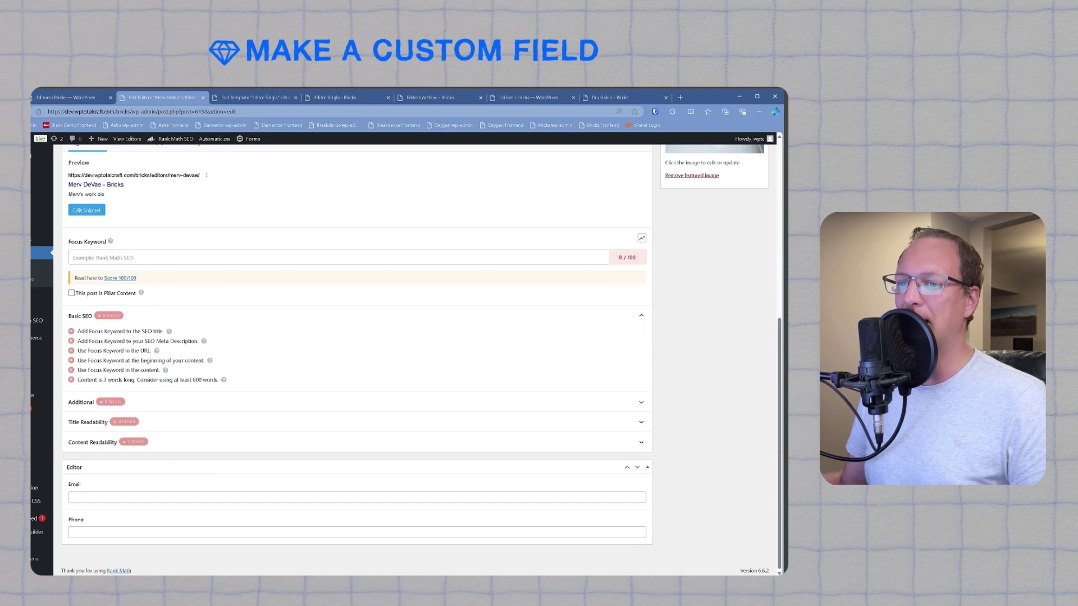
click(133, 497)
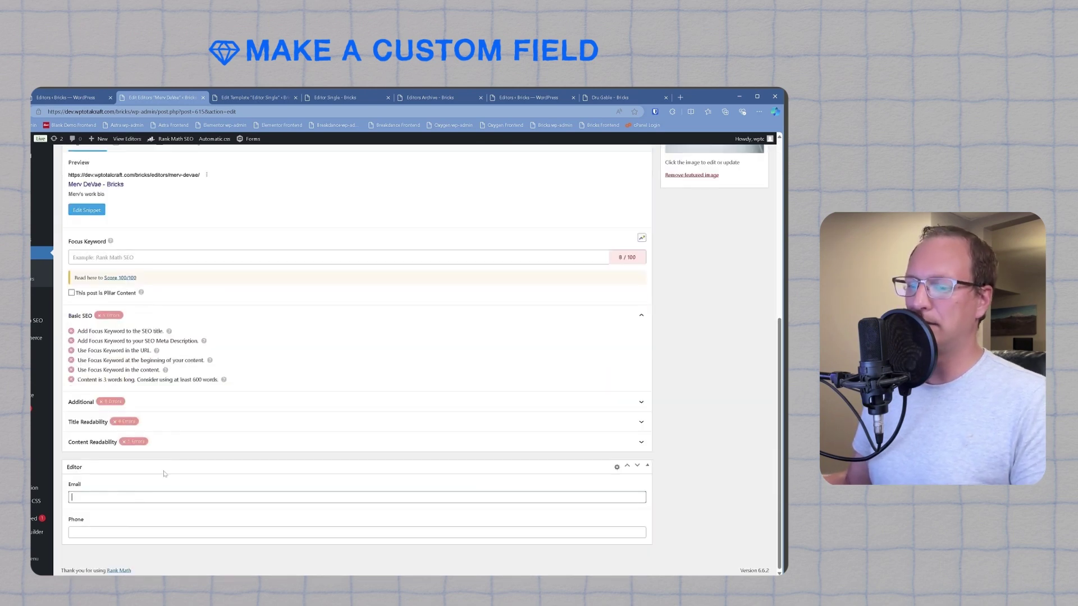
click(84, 524)
text(5)
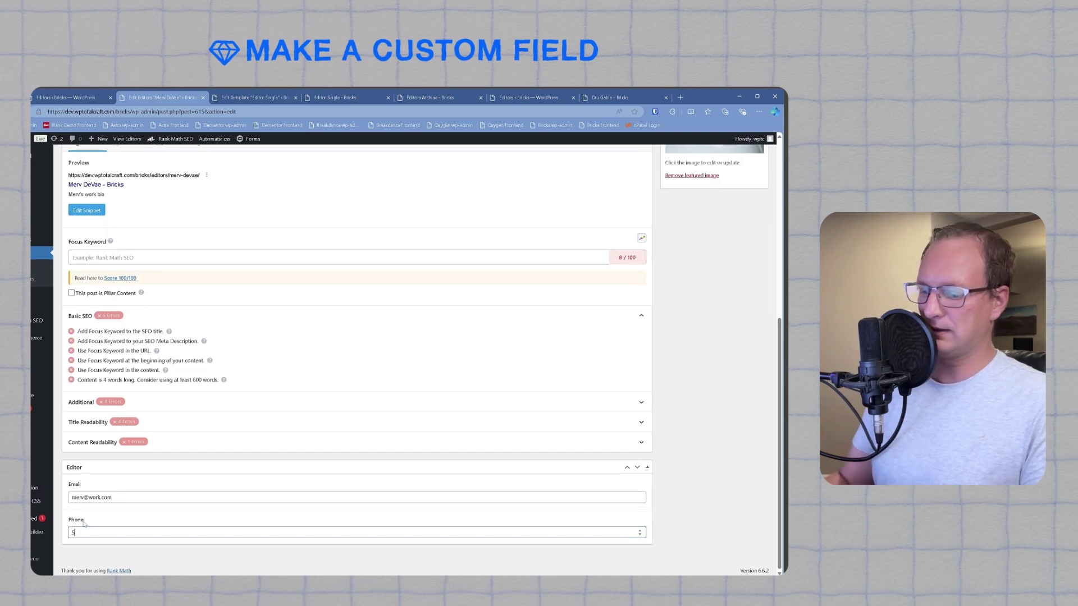
text(55)
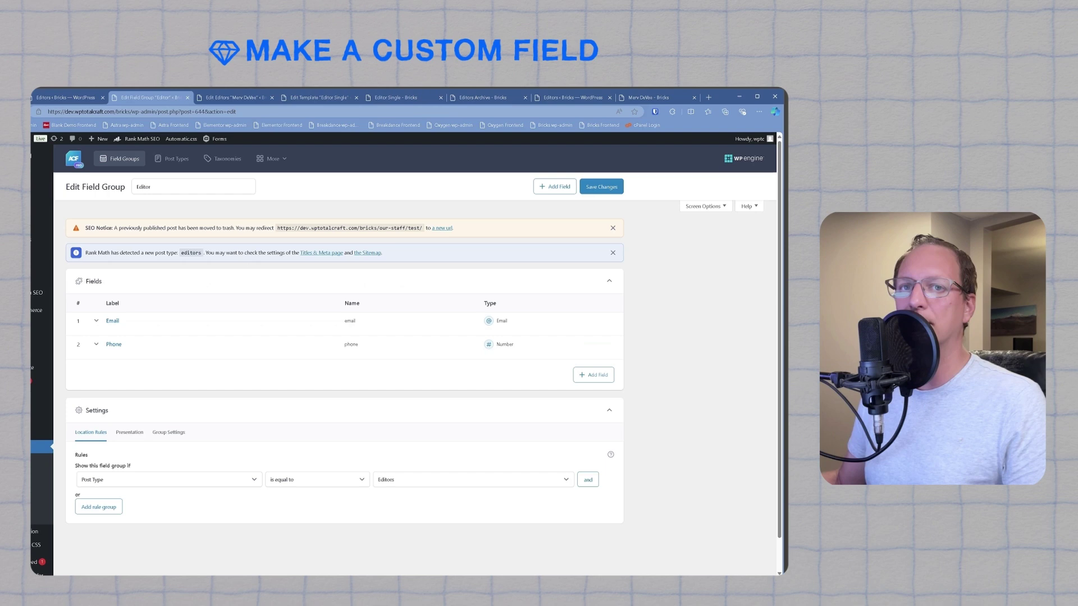
Step: Open the Editor Single template in Bricks and add a block named Email in the second column
click(242, 99)
click(319, 98)
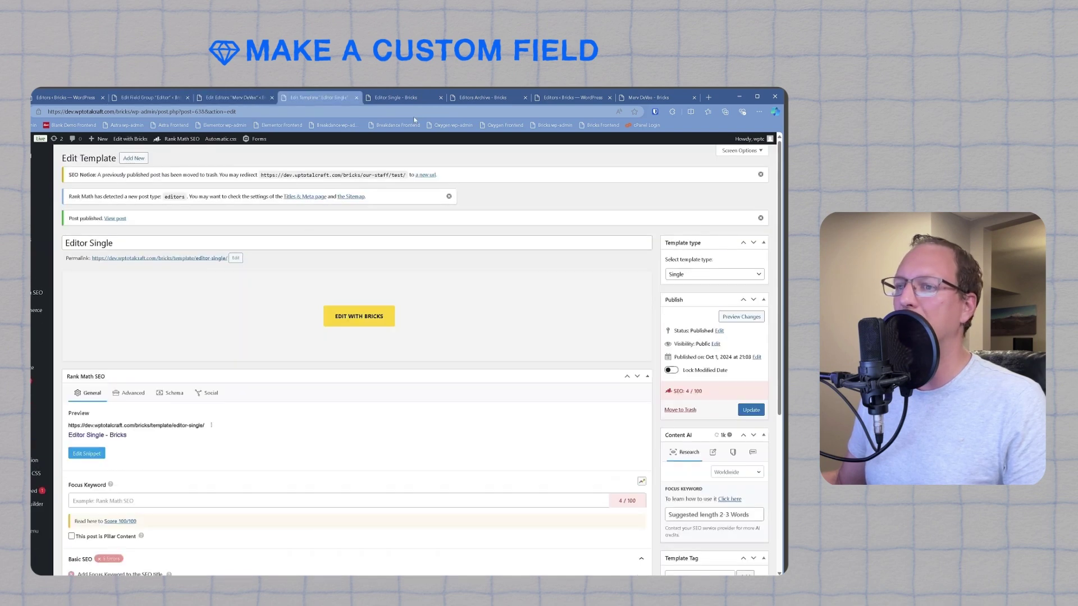
click(402, 98)
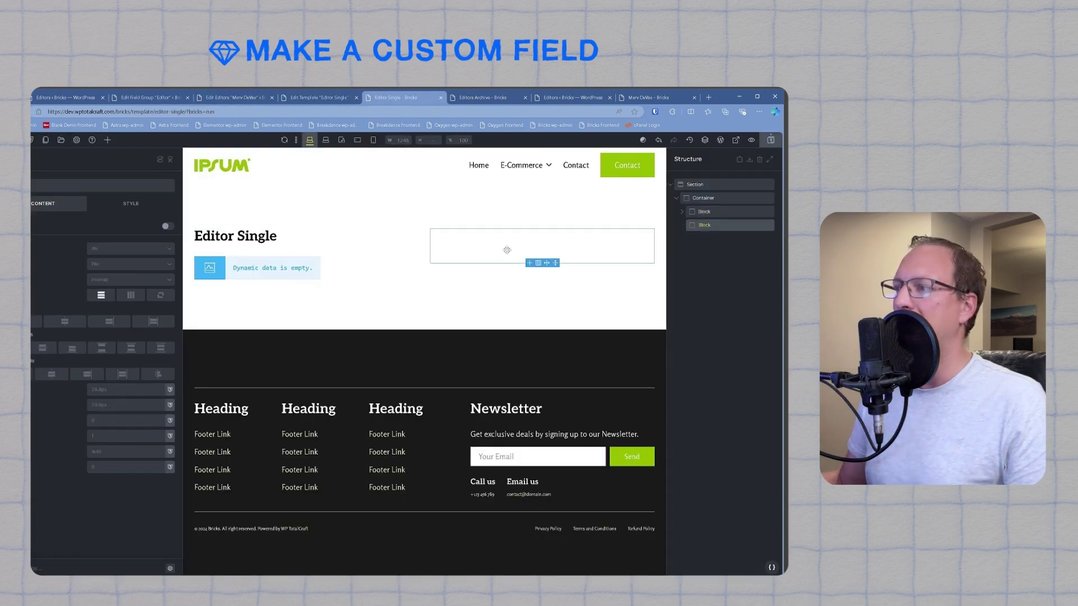
click(106, 141)
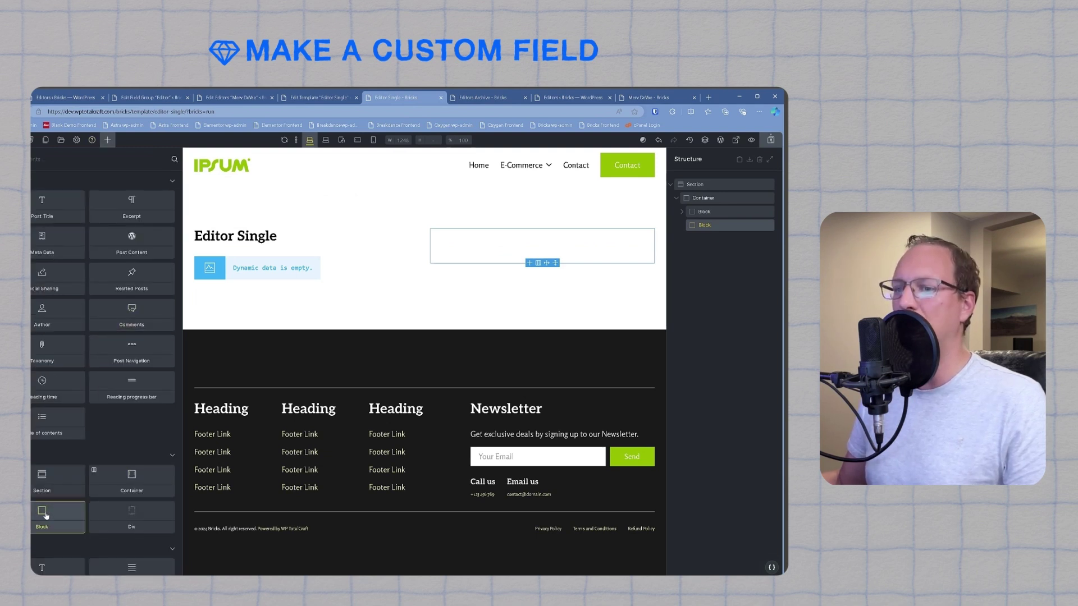
drag(679, 228, 680, 228)
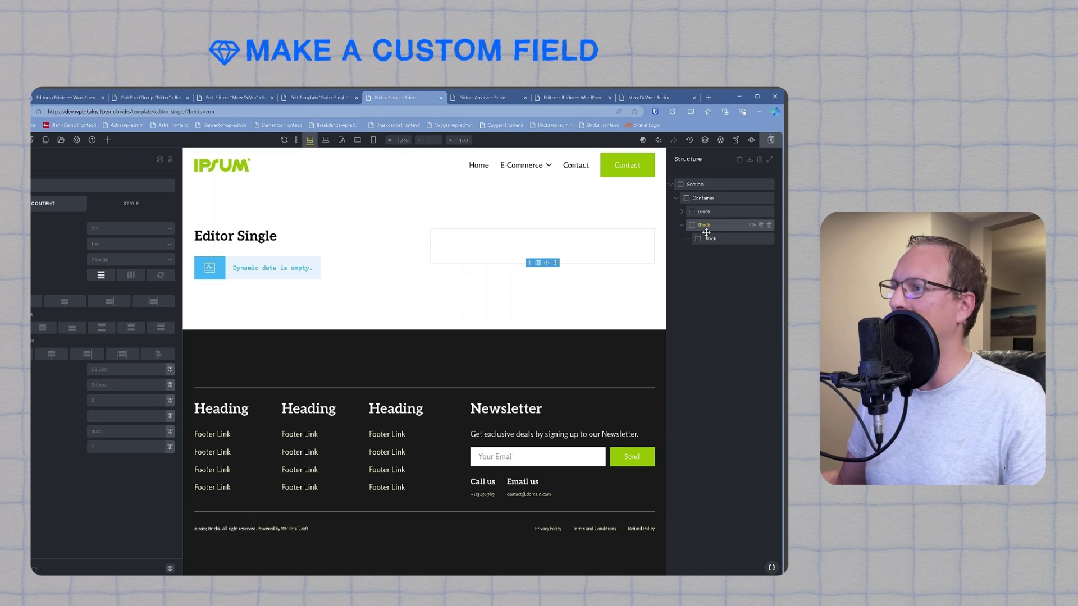
text(Email)
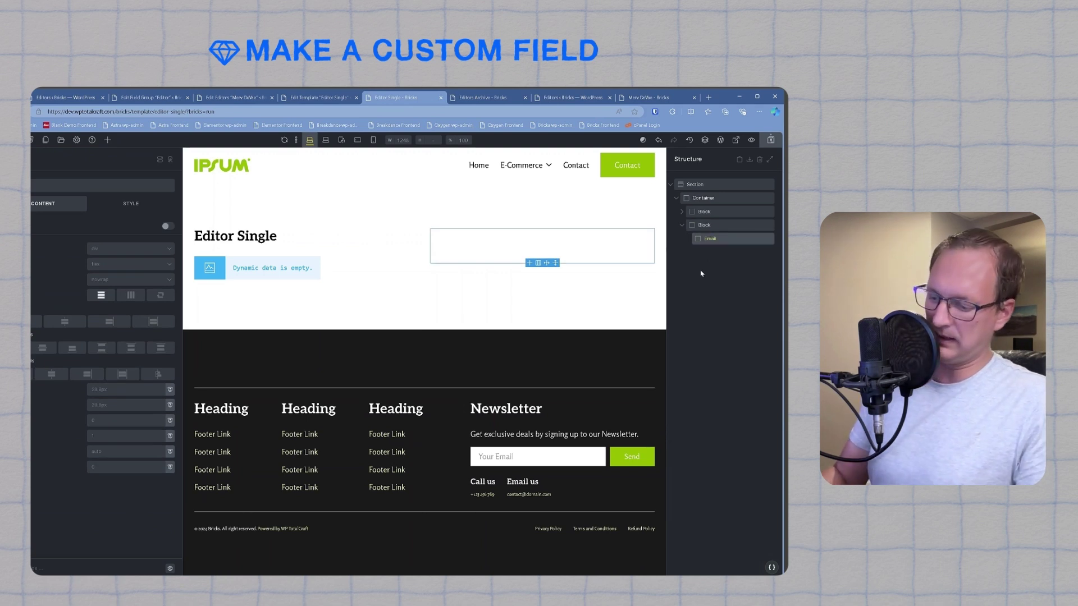
key(Return)
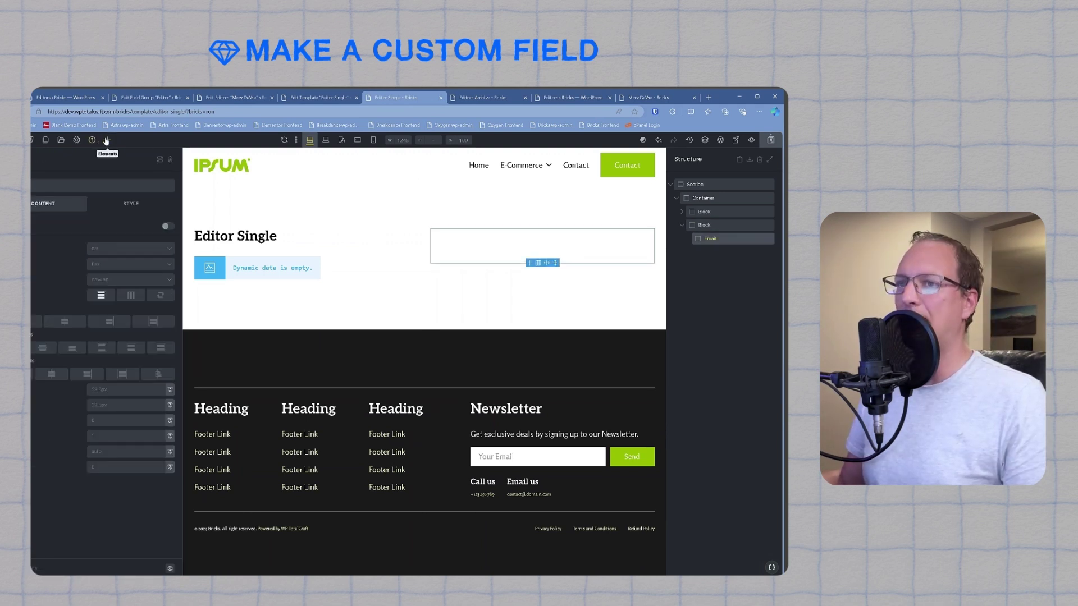
Step: Add an icon with text to the Email block, lay it out in a row, and size the icon 1.2em
click(107, 140)
text(icon)
click(131, 191)
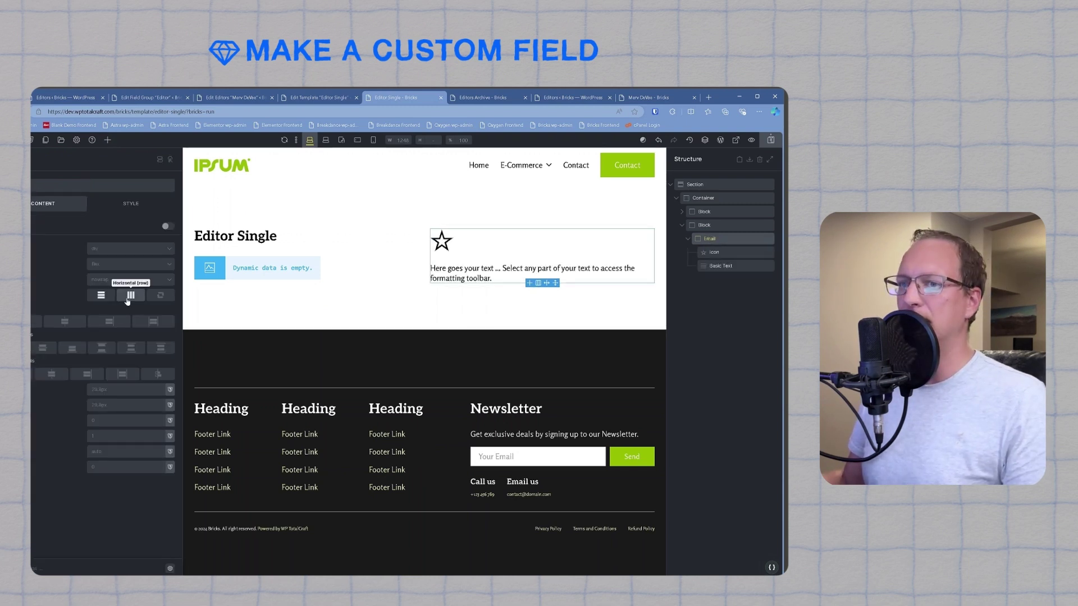
click(128, 297)
click(441, 240)
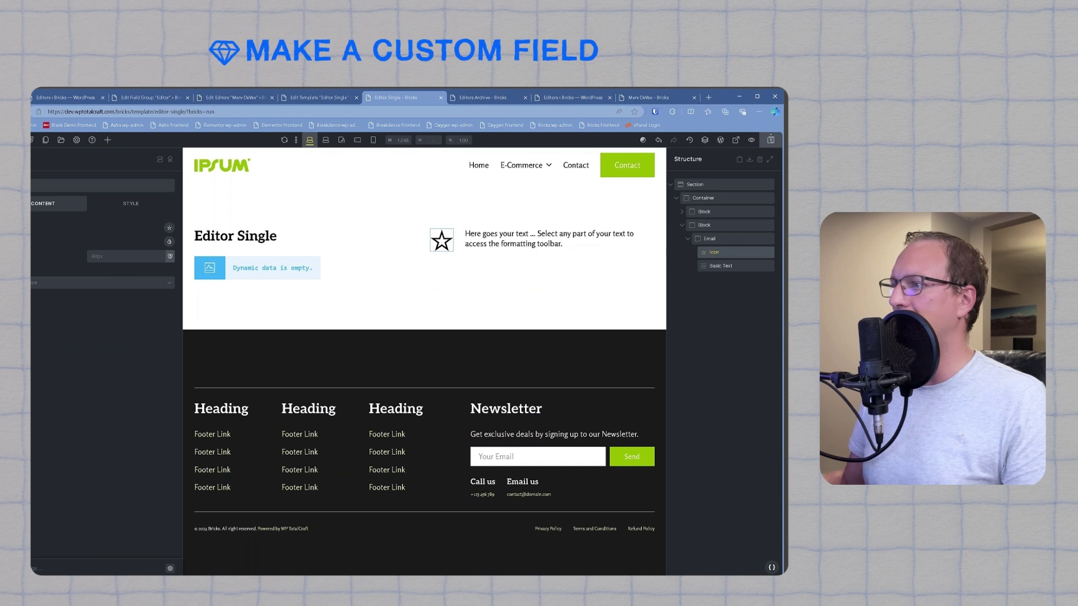
text(1.2em)
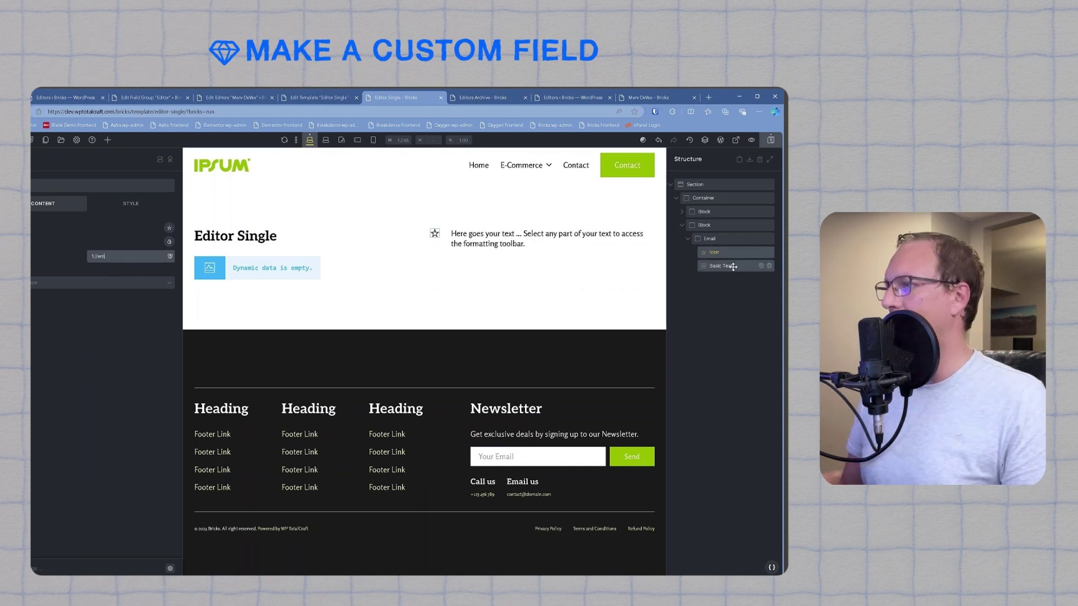
Step: Bind the text beside the icon to {acf_email} and save the template
click(548, 238)
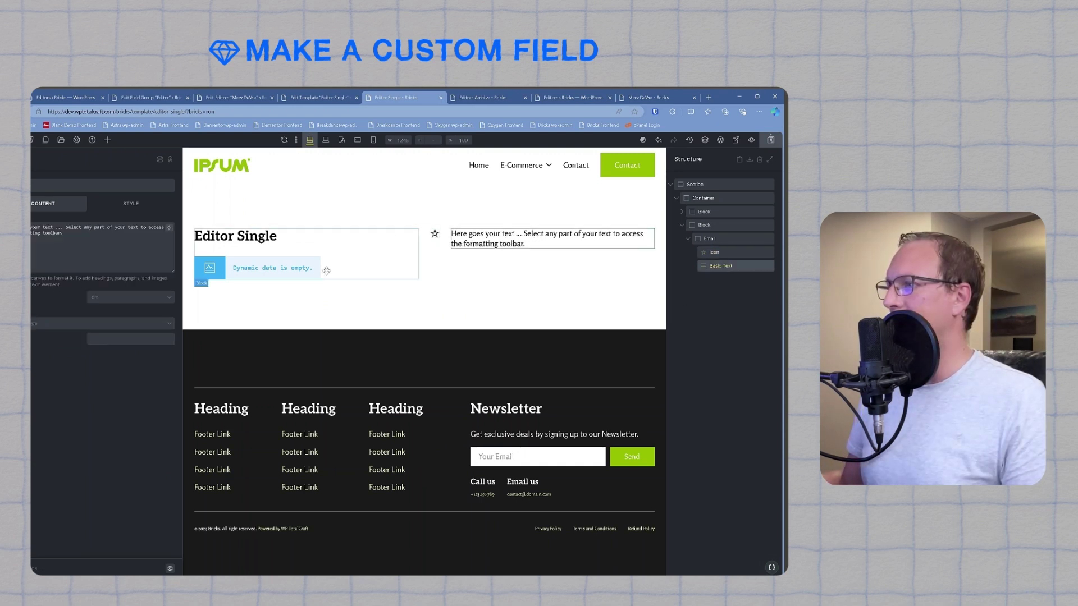
click(170, 227)
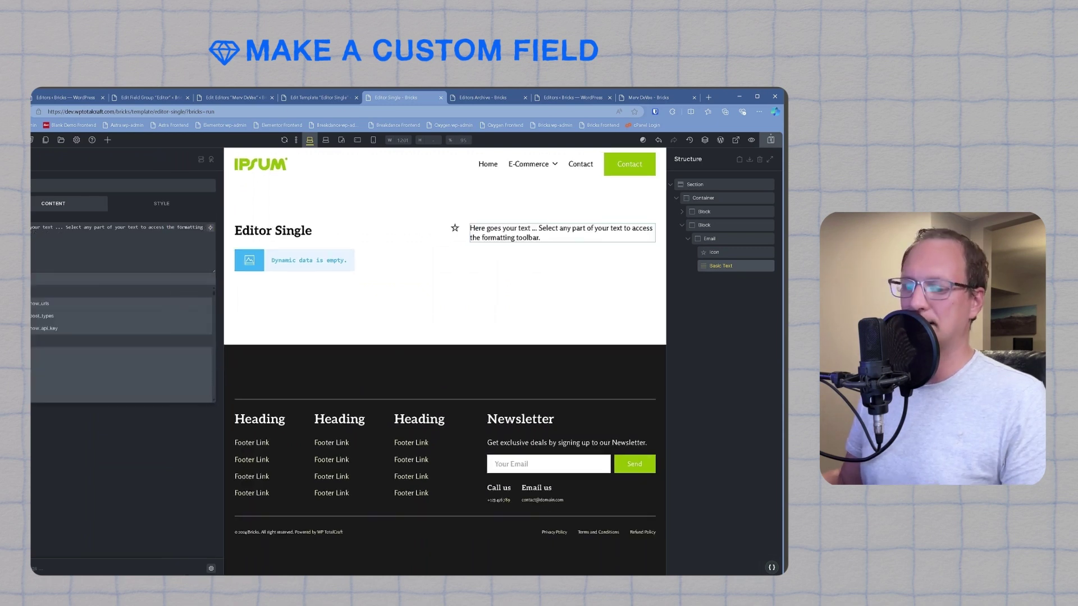
text(email)
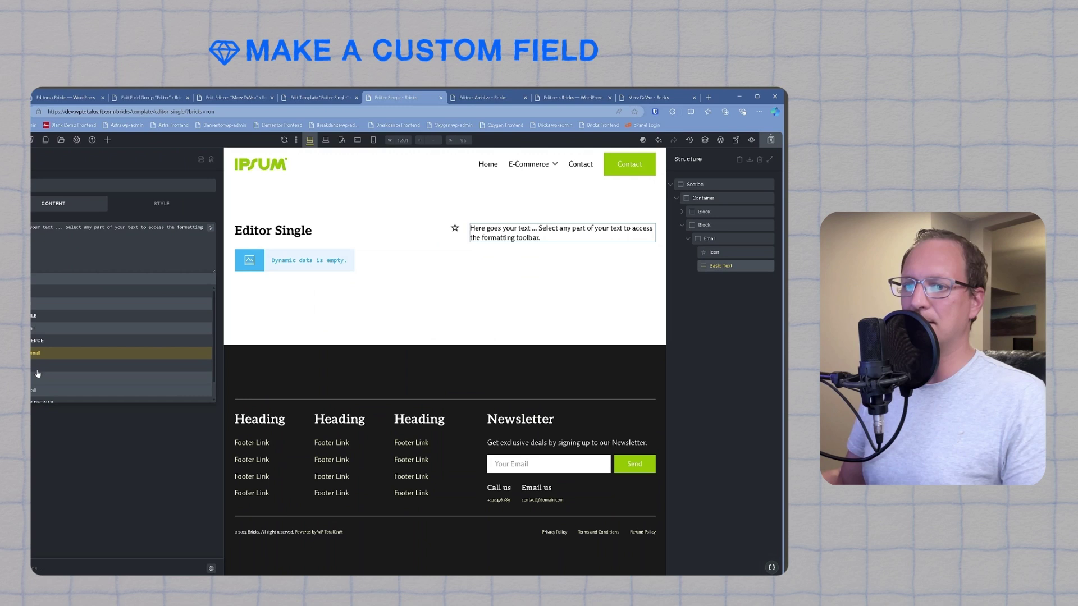
click(112, 377)
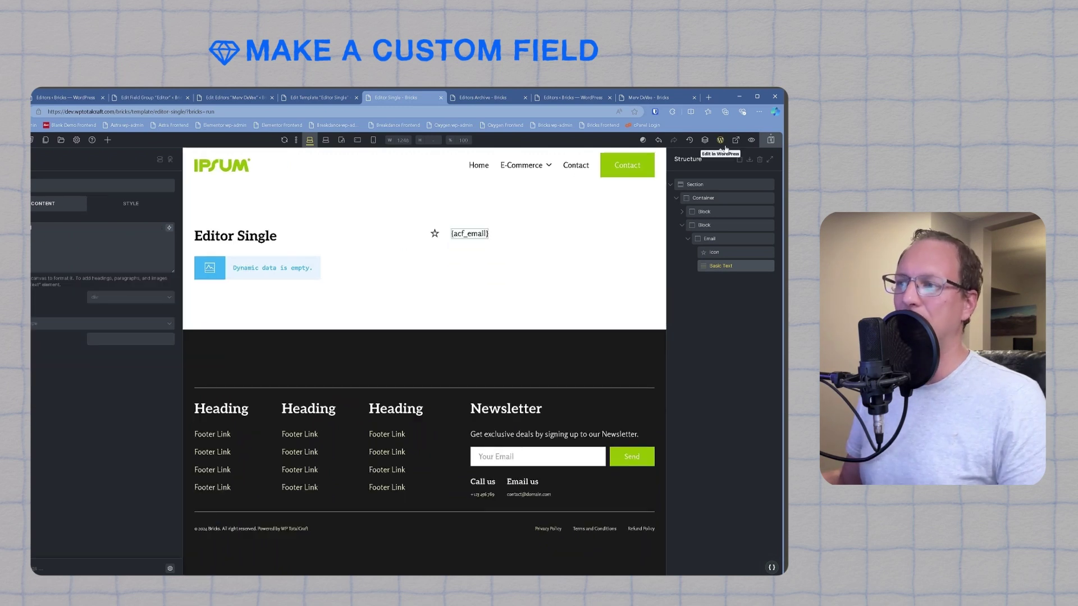
key(ctrl+s)
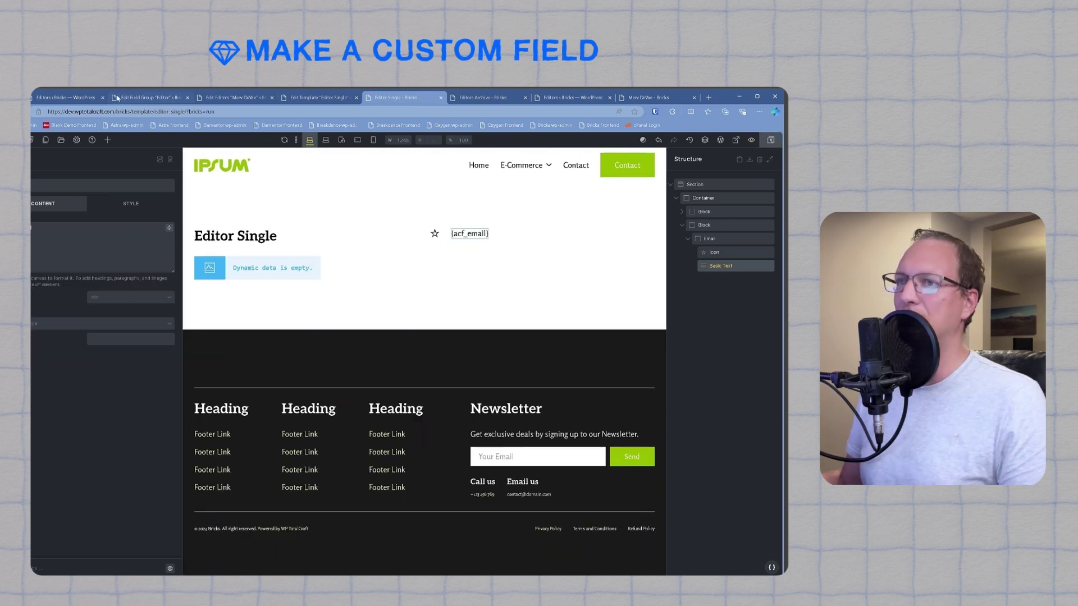
Step: Check the Email field's name in the ACF Editor field group, then return to the template
click(166, 101)
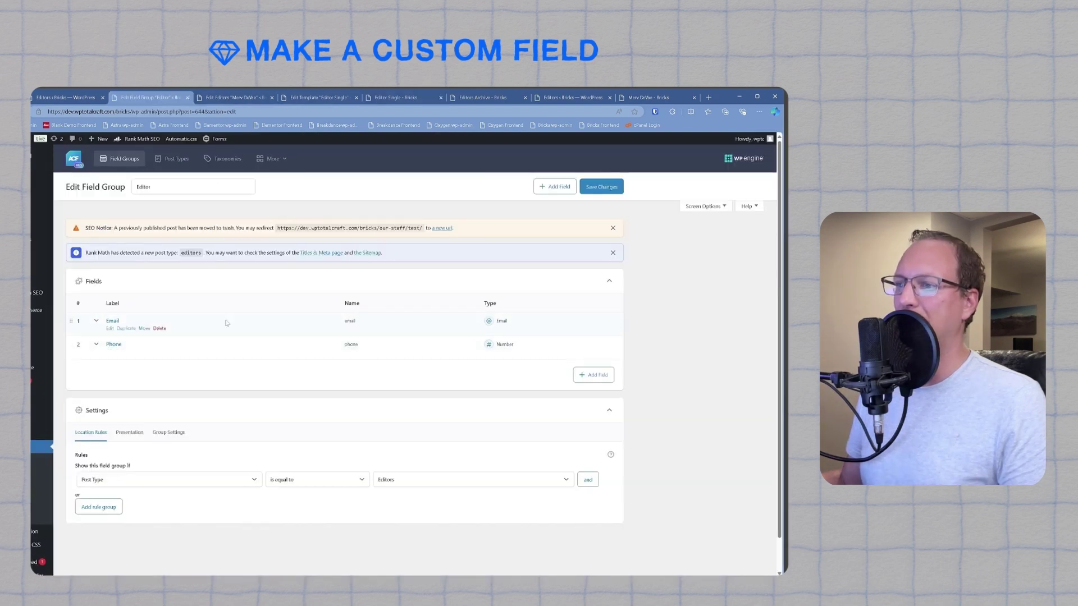
click(98, 323)
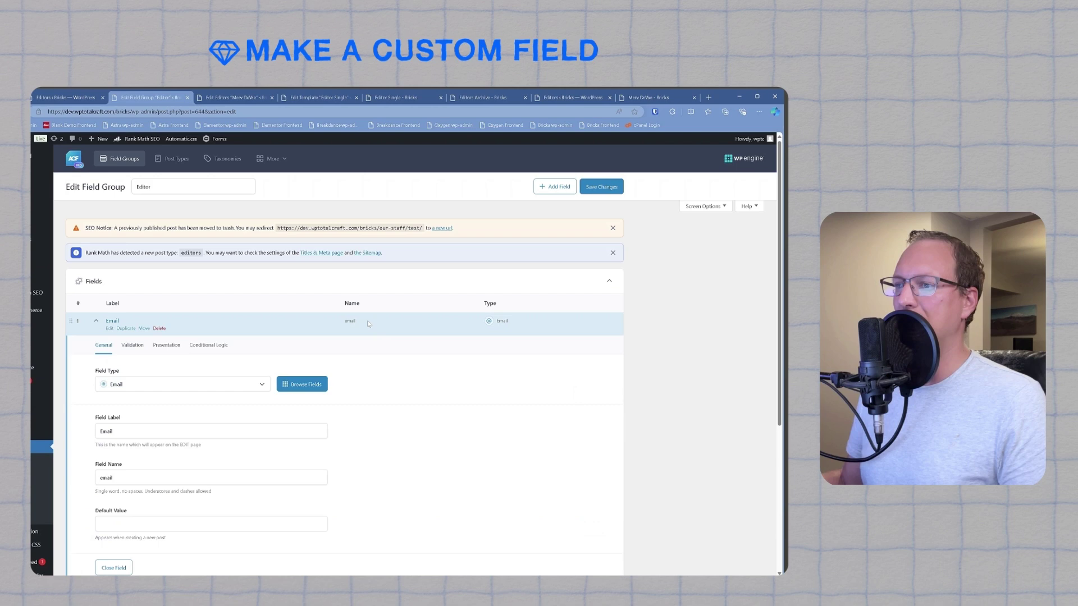
click(396, 97)
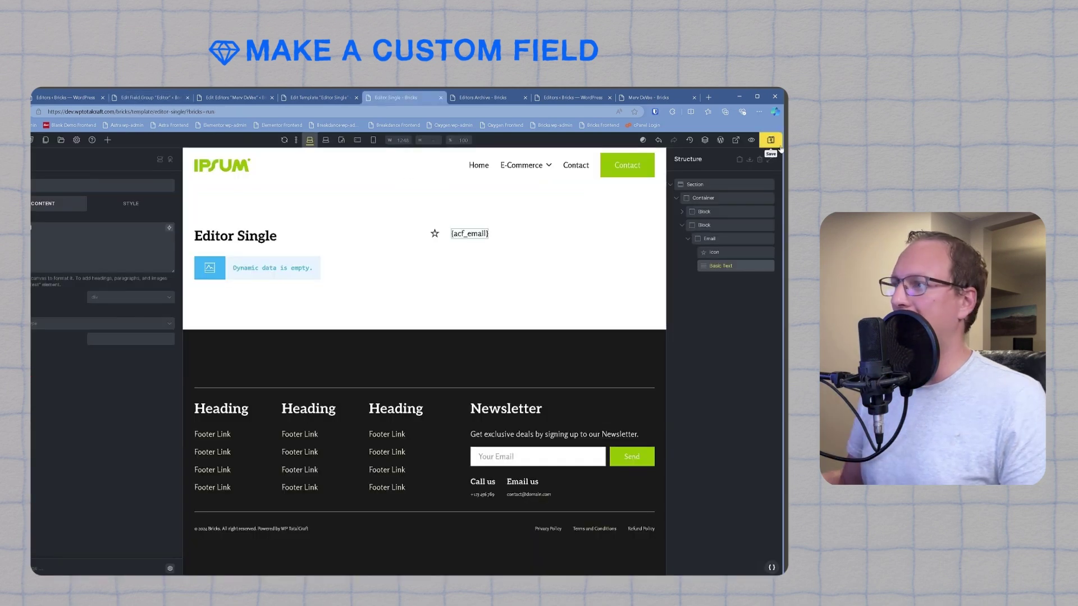
Step: Reload the editor's front-end page to see the email address beside its star icon
click(648, 97)
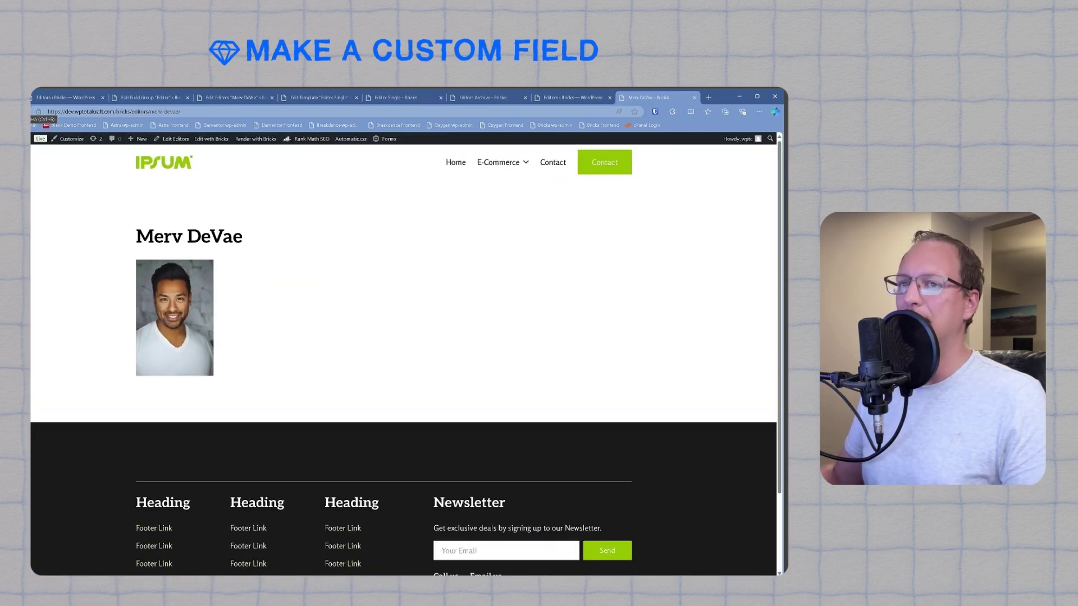
click(31, 111)
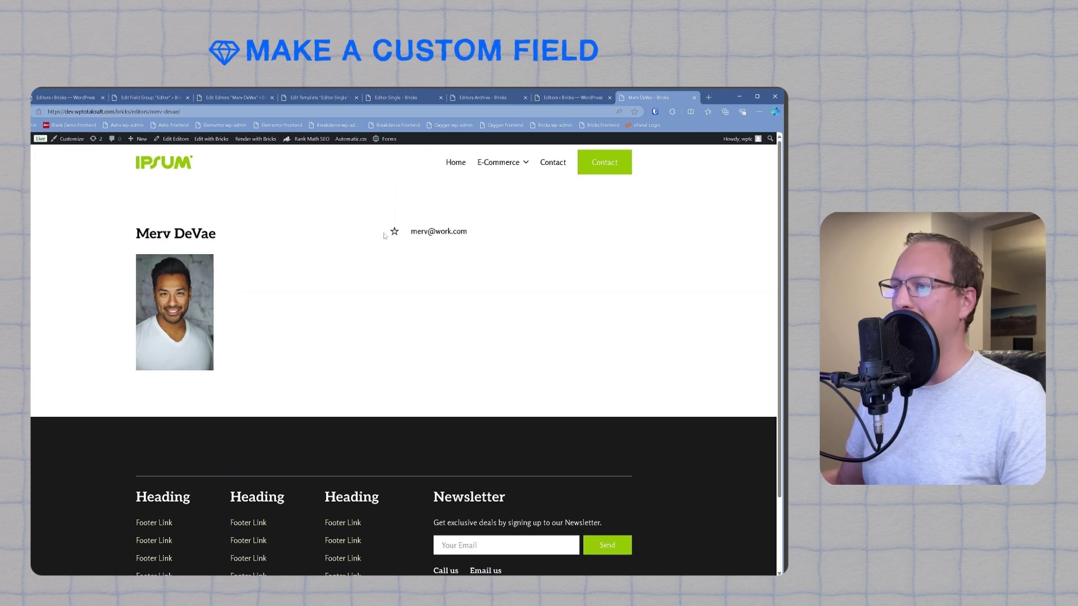
double_click(330, 228)
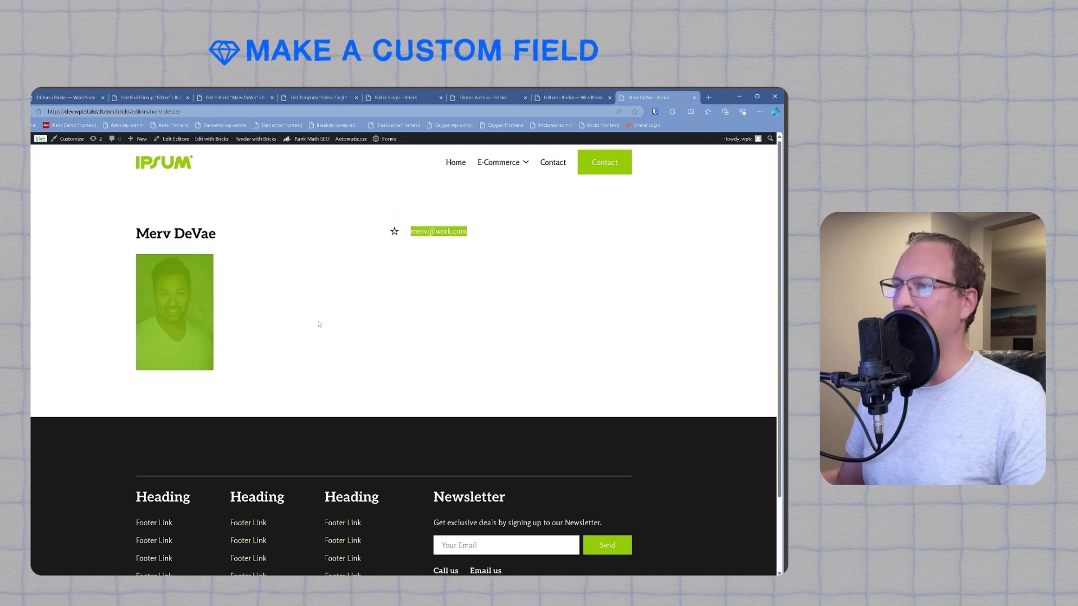
click(425, 263)
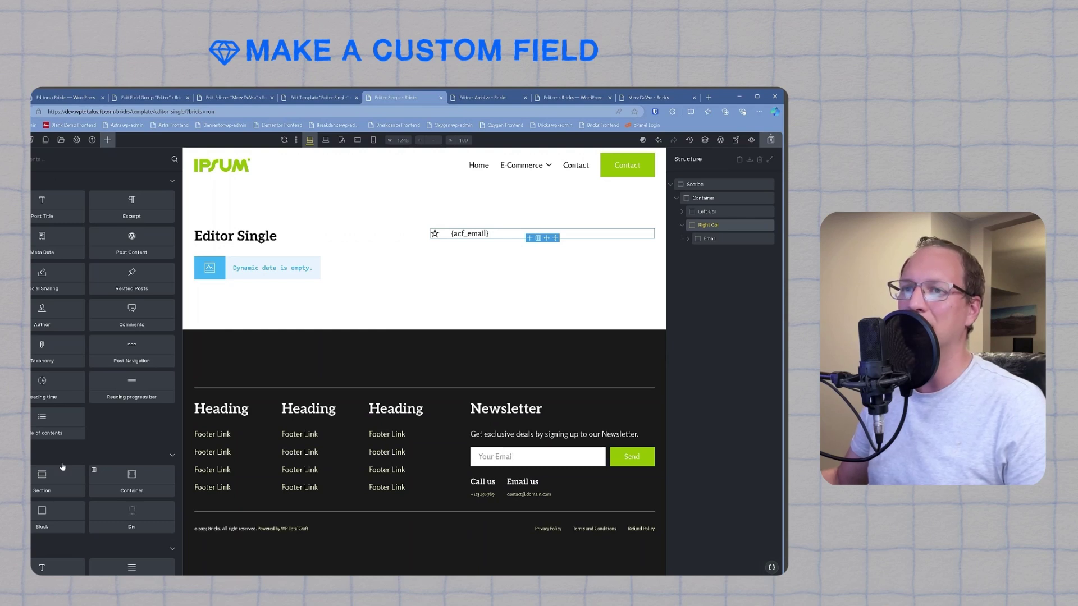
Step: Add a Phone block under the right column containing an icon with text, using a phone icon
click(40, 522)
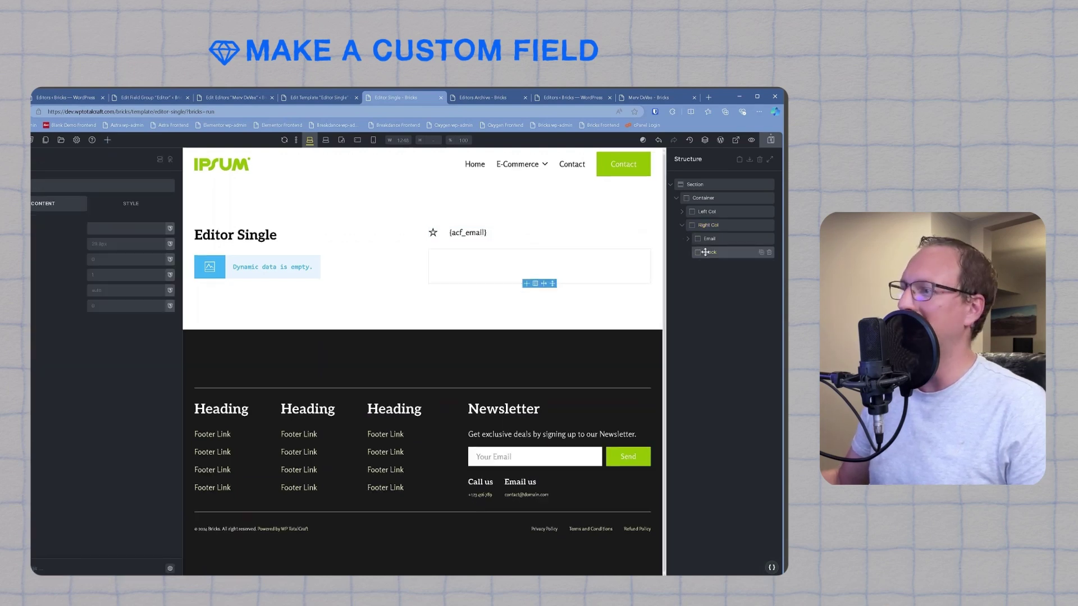
click(108, 140)
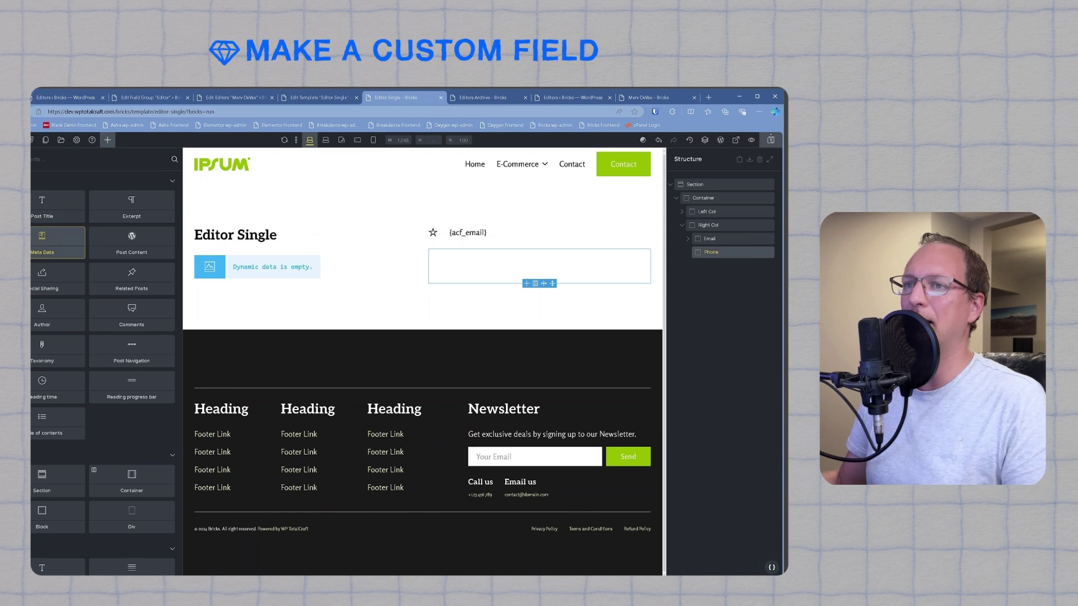
click(39, 194)
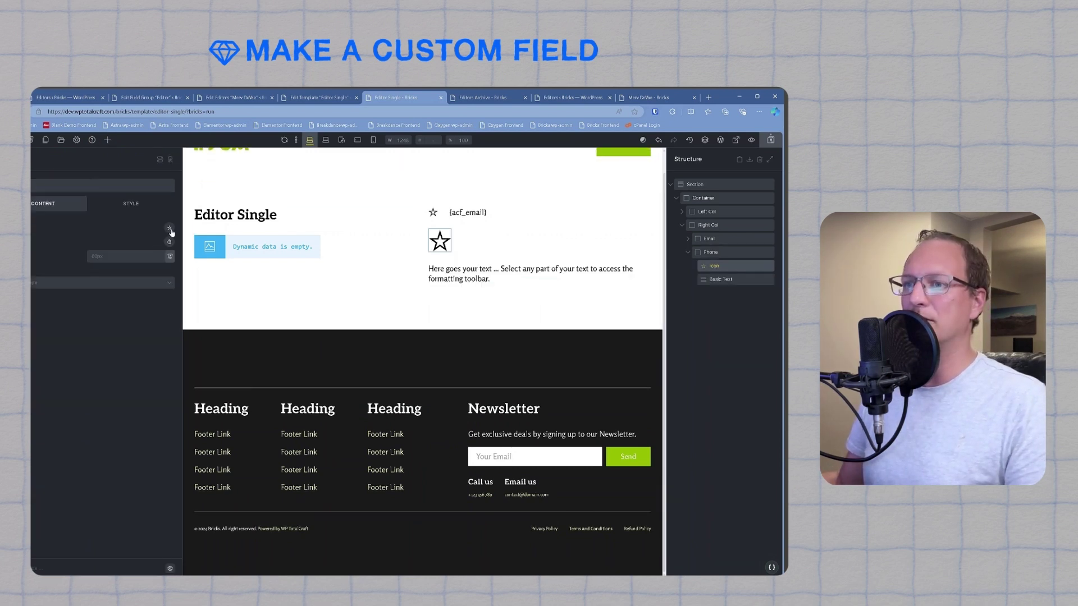
click(49, 257)
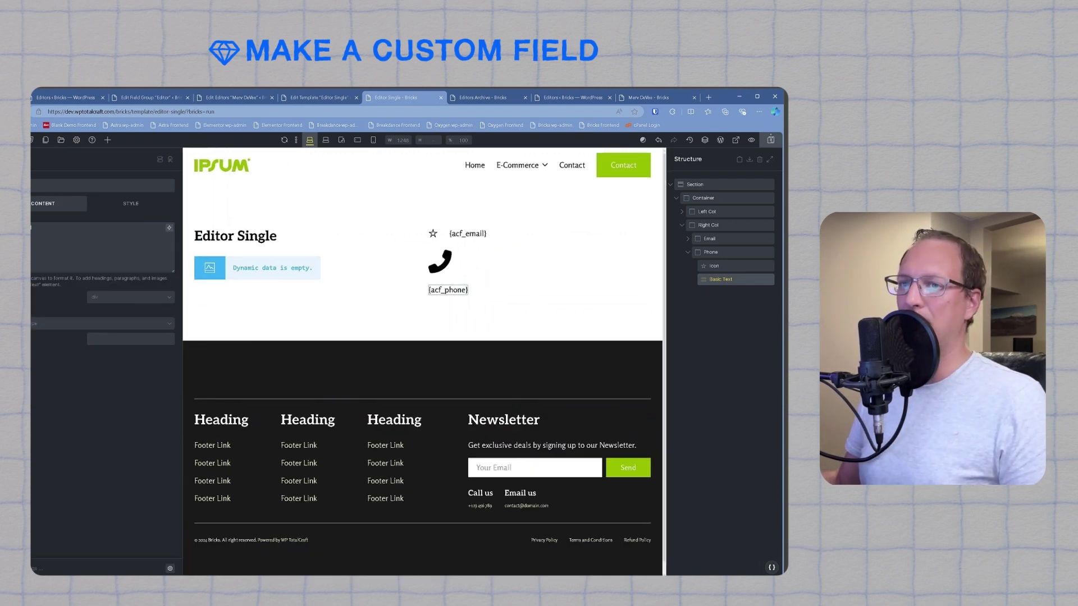
Step: Size the phone icon 1.2em, lay out the Phone block in a row, and save the template
click(741, 265)
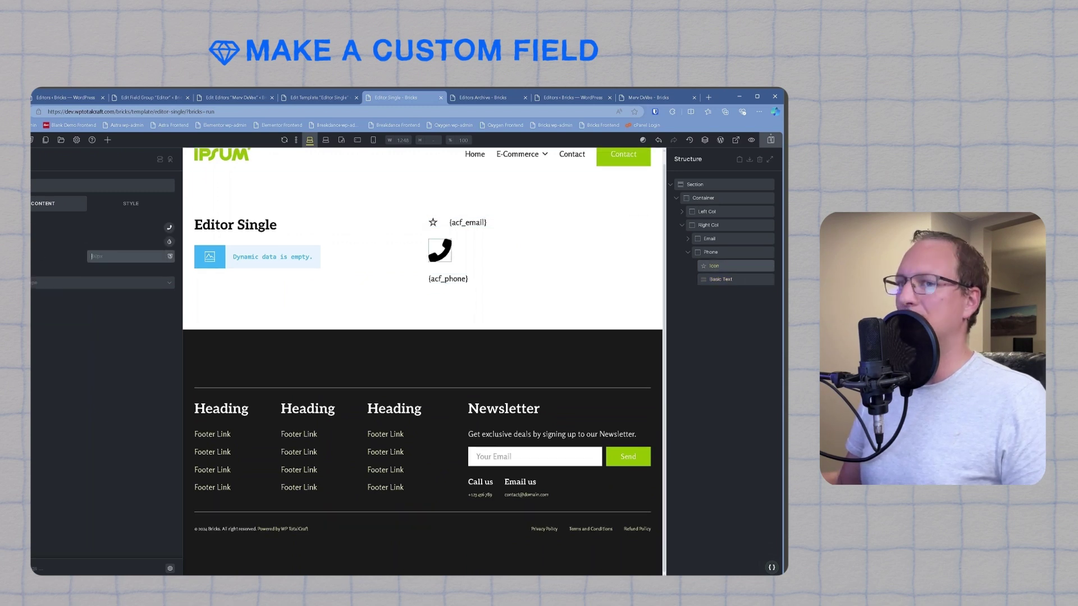
click(129, 256)
text(1.2em)
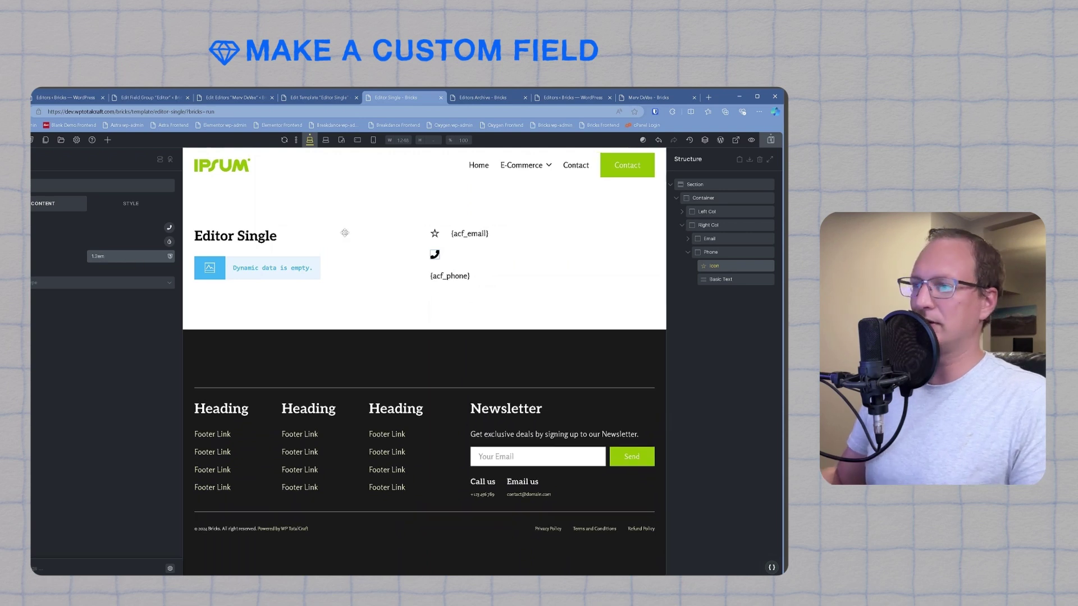
click(505, 265)
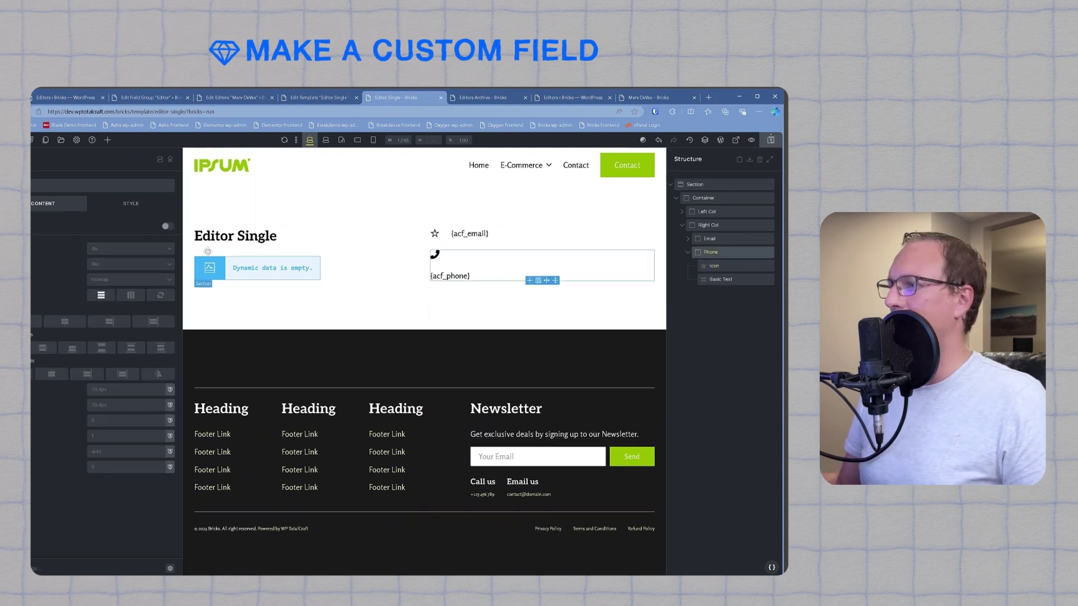
click(130, 294)
click(771, 140)
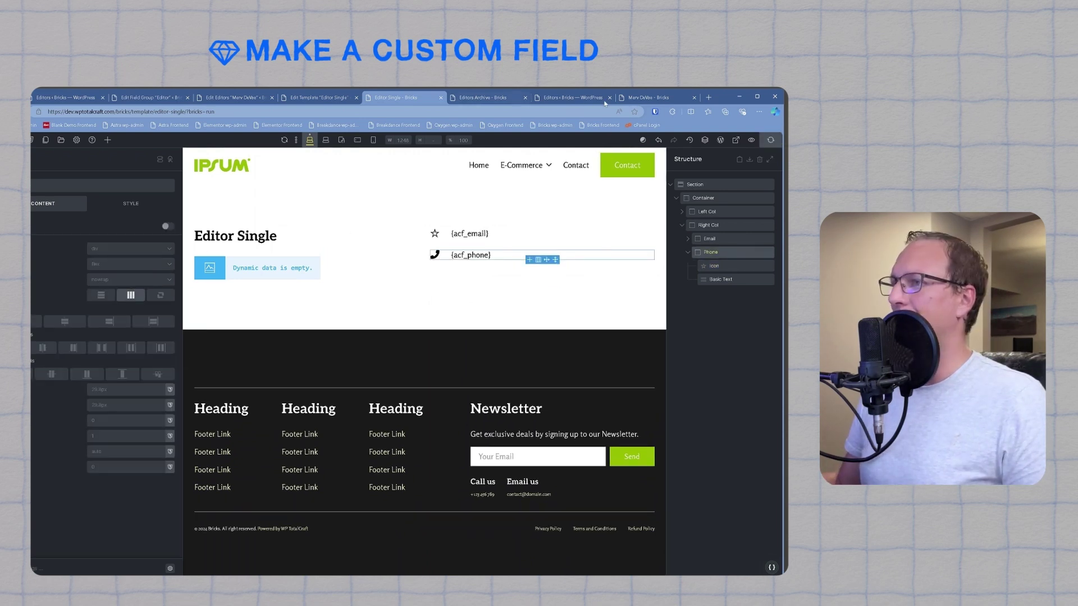
click(651, 97)
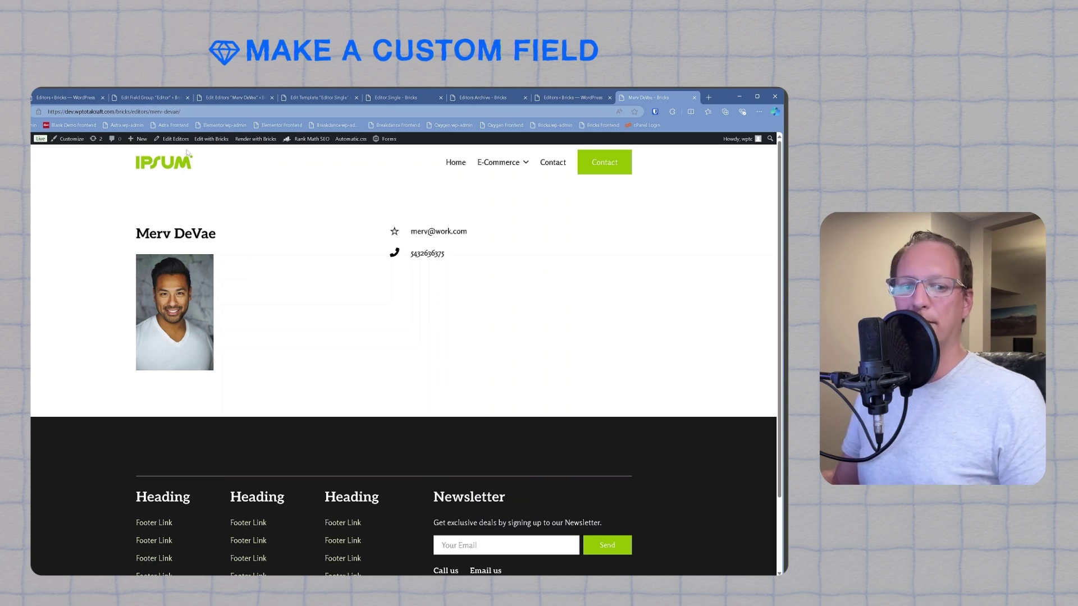
Step: Go back to the Editors archive and reopen the first editor's page to see email and phone
key(alt+Left)
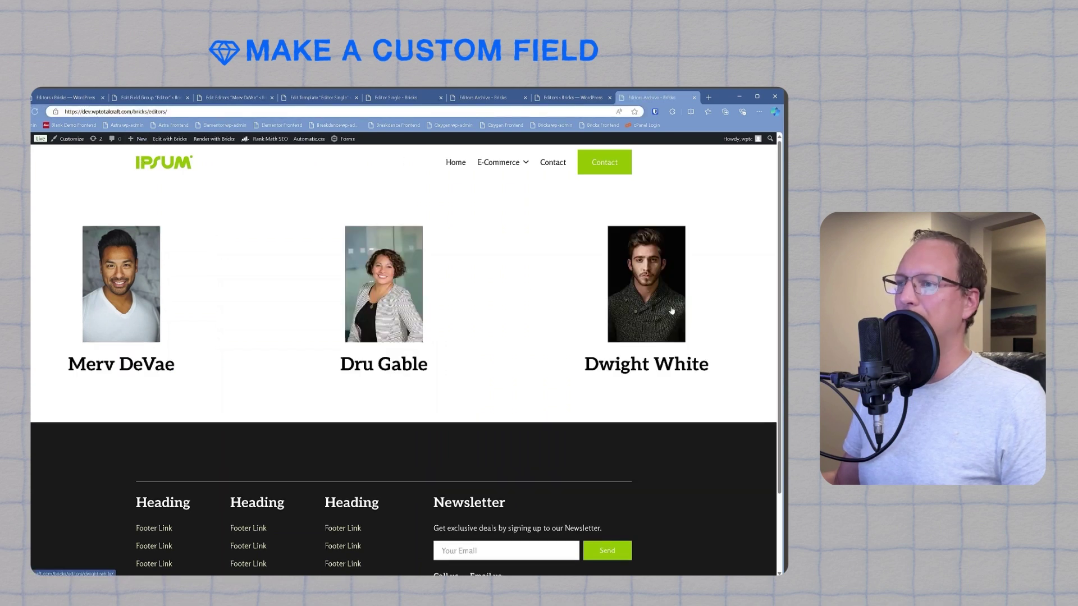
click(83, 354)
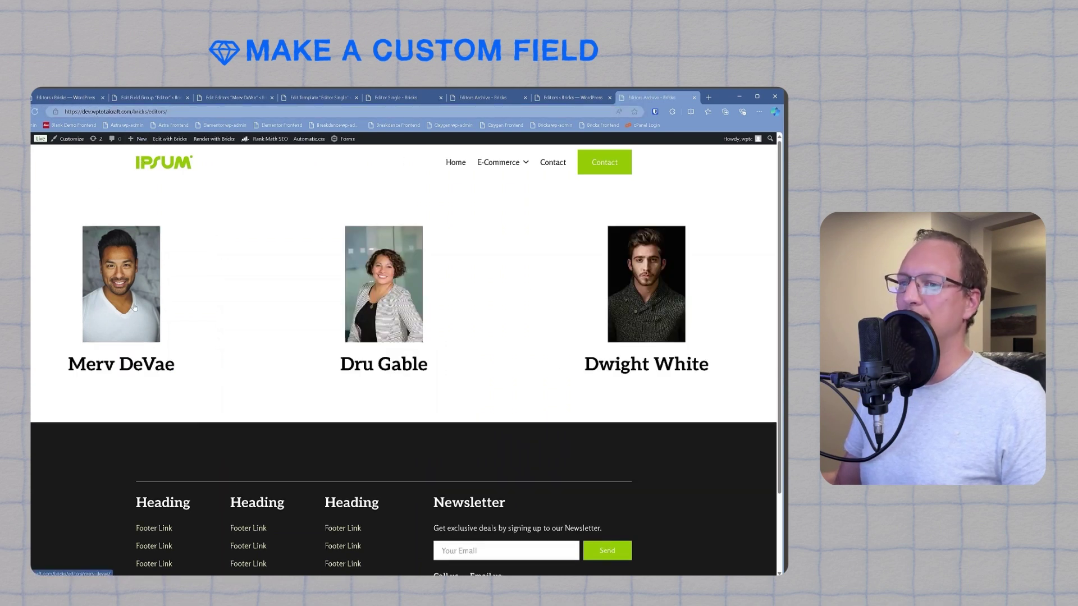